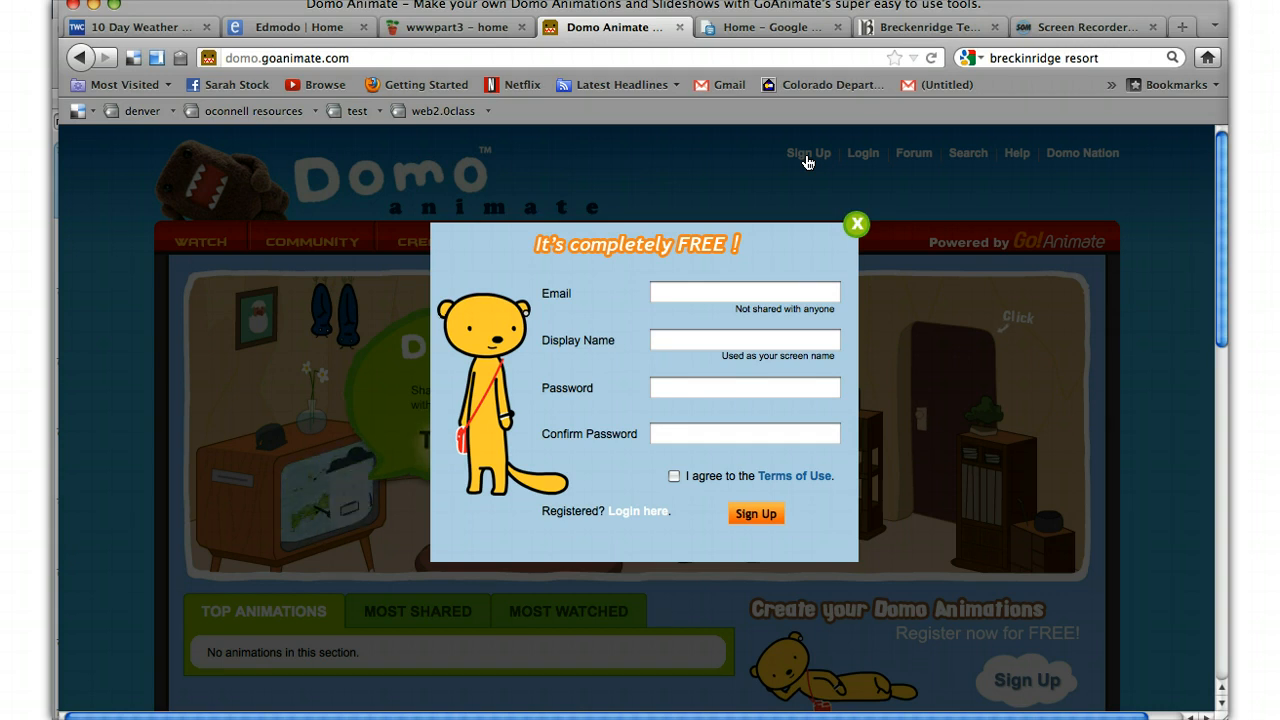
# Step: Close the free sign-up popup with its green X to reveal the Domo Animate home page
pyautogui.click(811, 255)
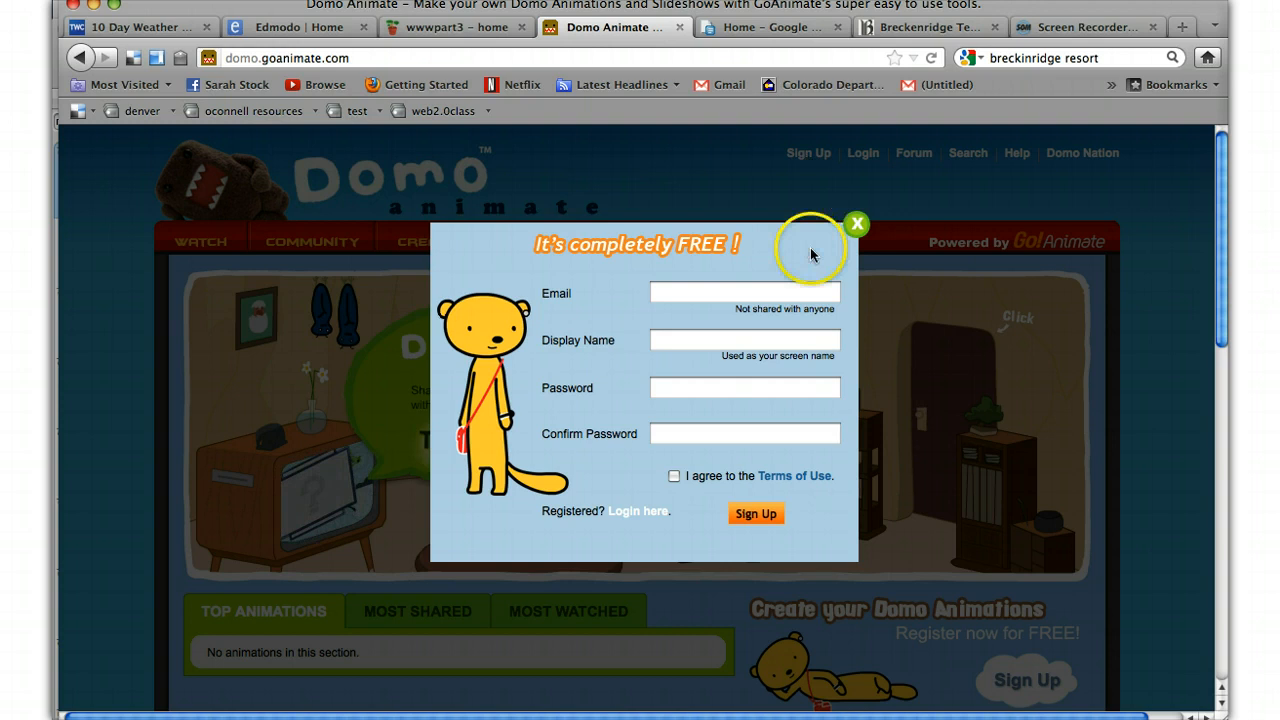
pyautogui.click(857, 223)
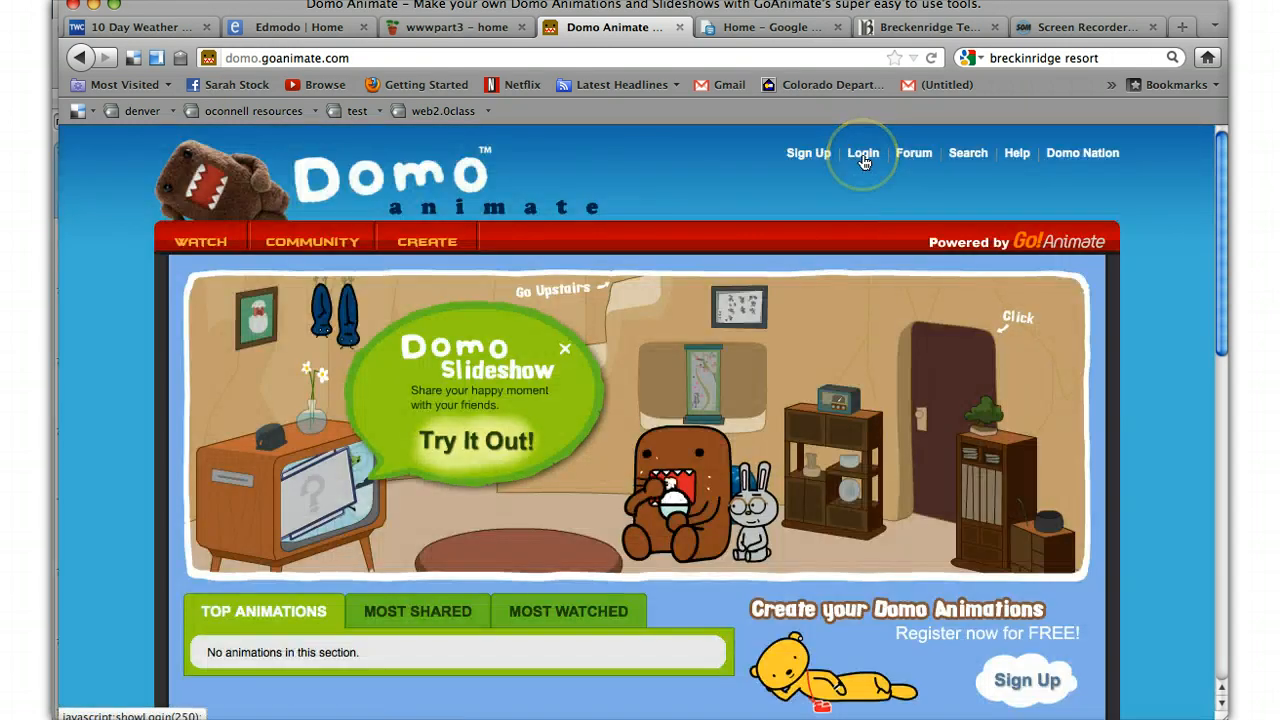
# Step: Go to the Create page, open the login form, and enter the account email
pyautogui.click(445, 243)
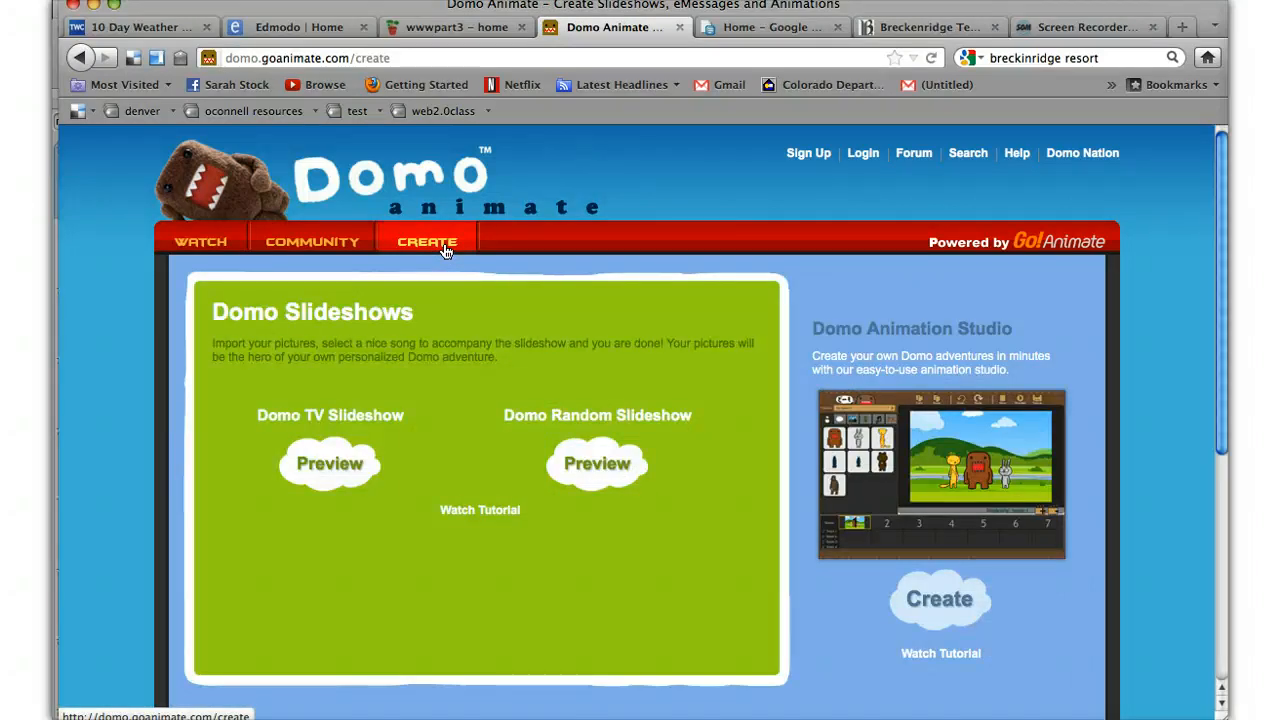
pyautogui.click(856, 155)
pyautogui.write('war')
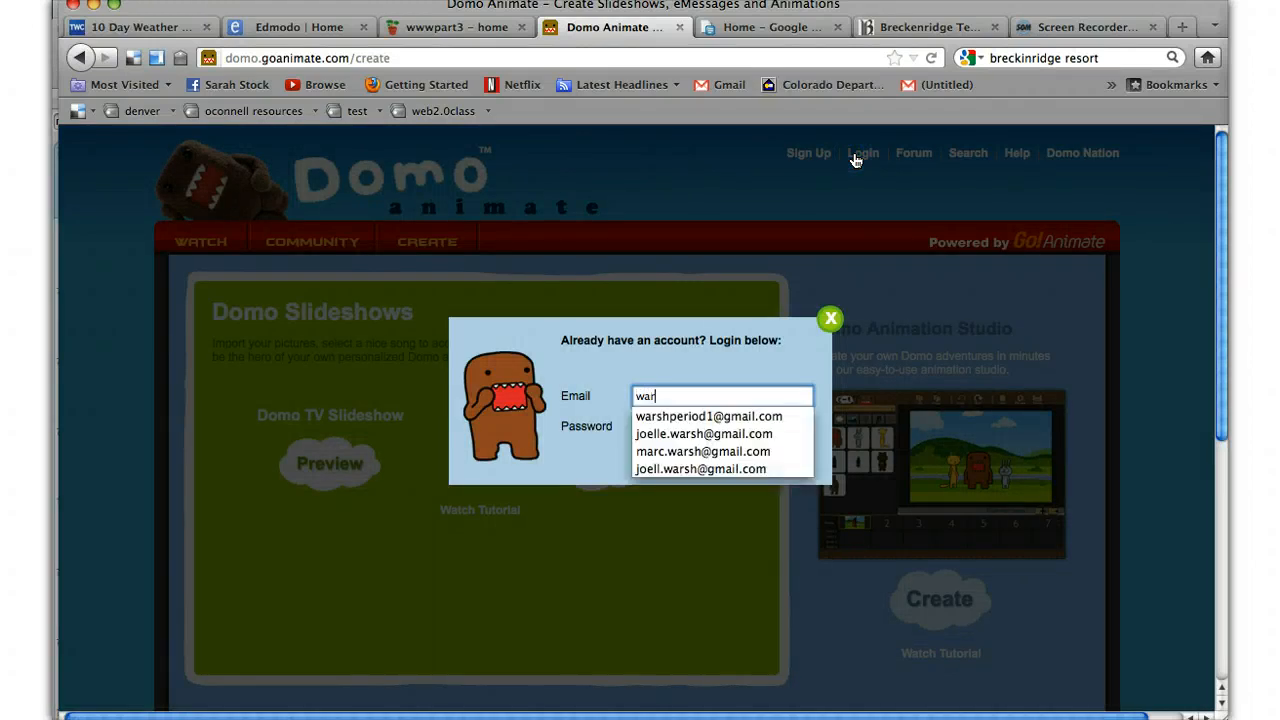
pyautogui.write('shpar')
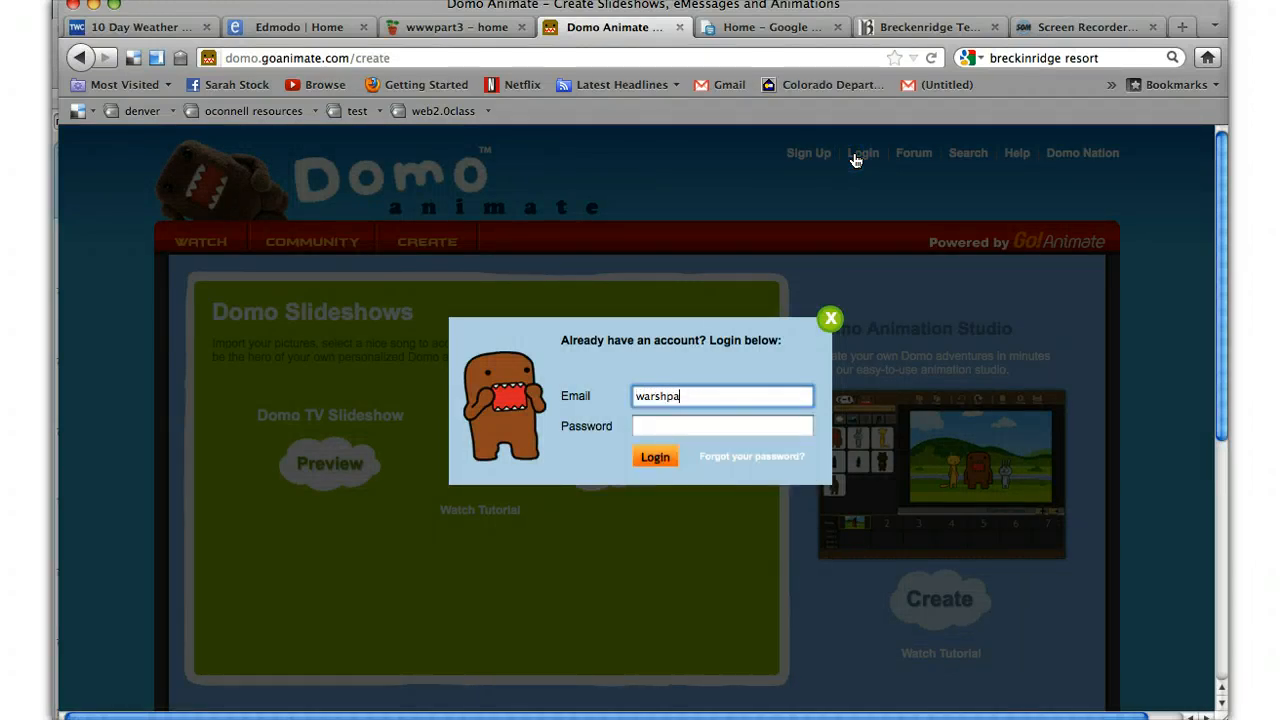
pyautogui.press('BackSpace')
pyautogui.write('eriod1')
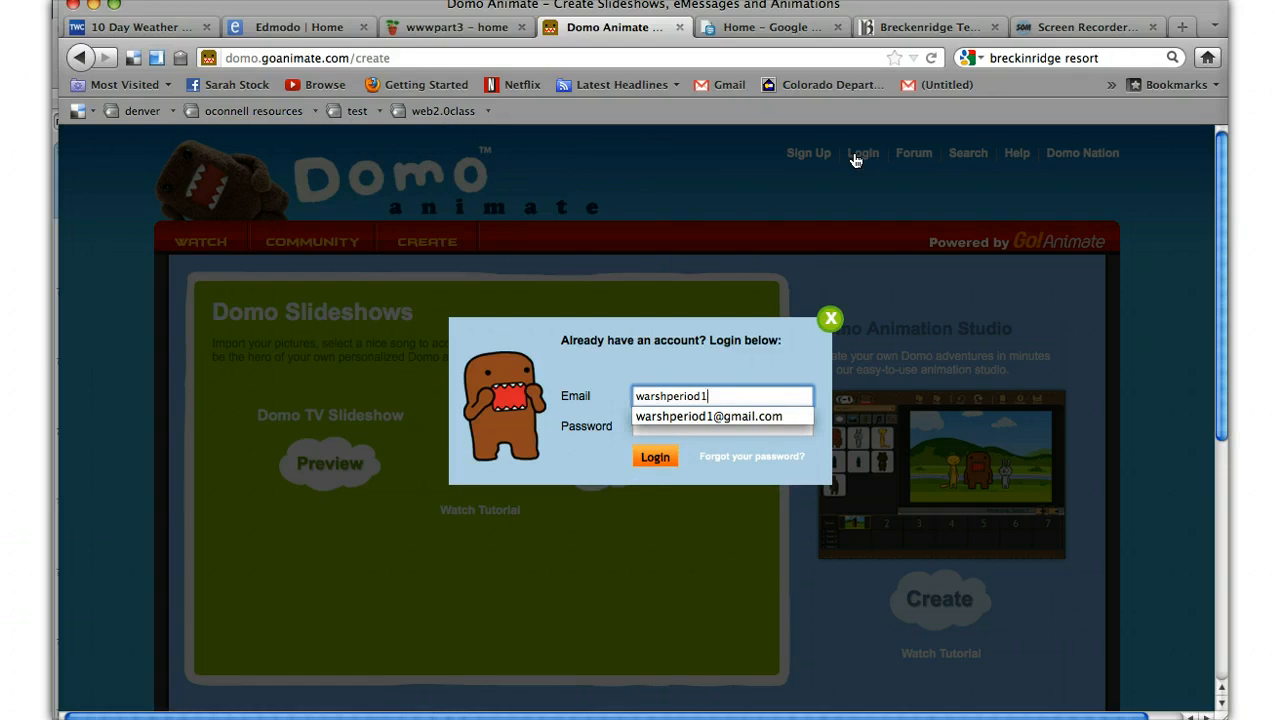
pyautogui.click(711, 417)
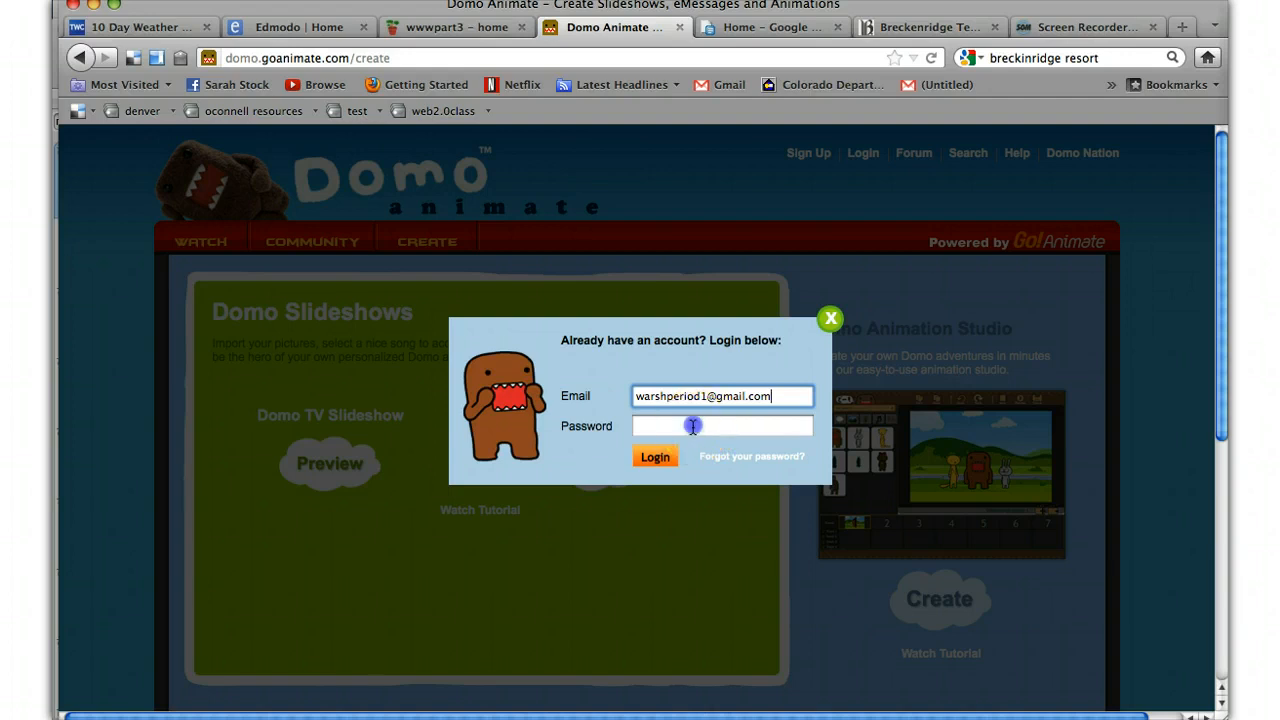
# Step: Enter the account password, log in, and dismiss the browser's save-password prompt
pyautogui.click(692, 426)
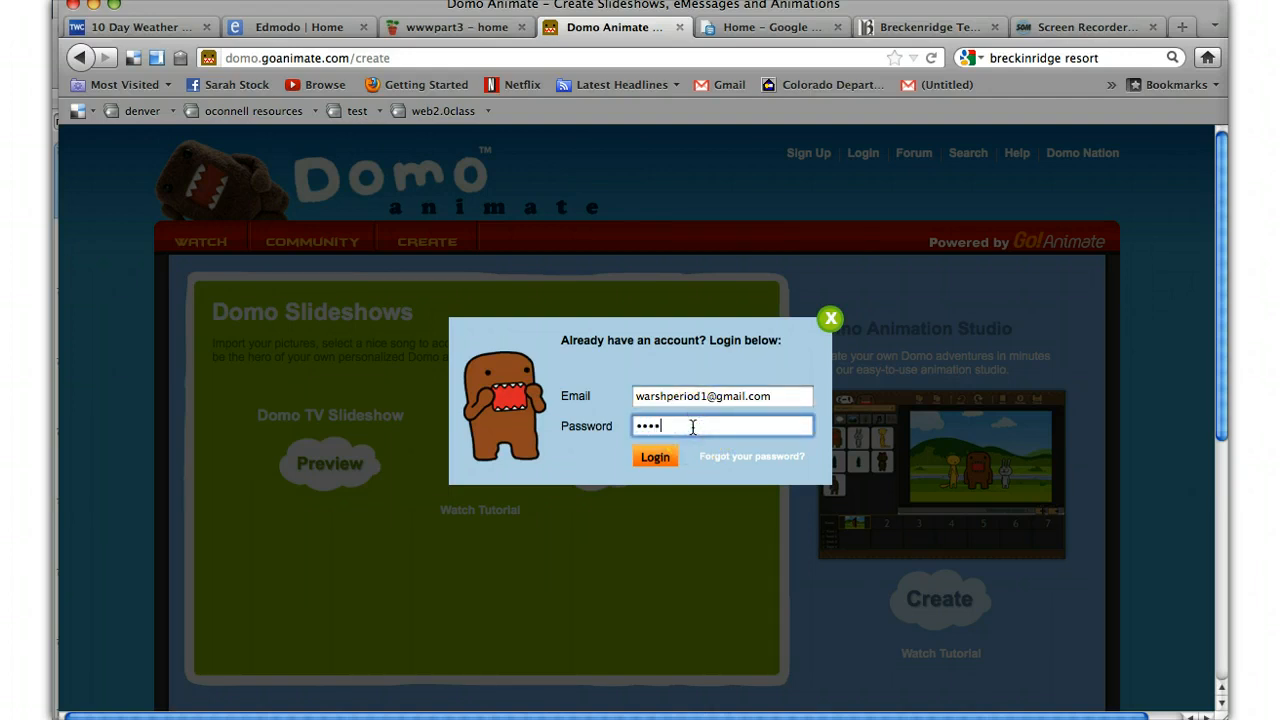
pyautogui.click(660, 458)
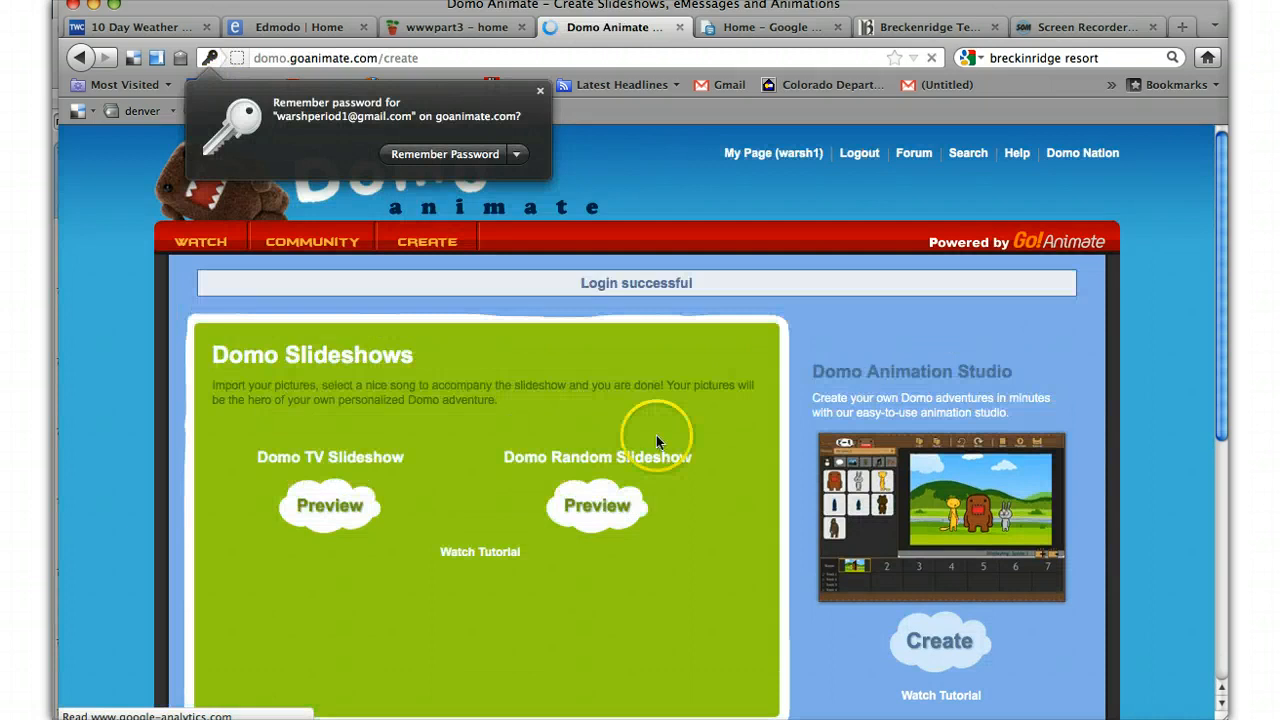
pyautogui.click(540, 90)
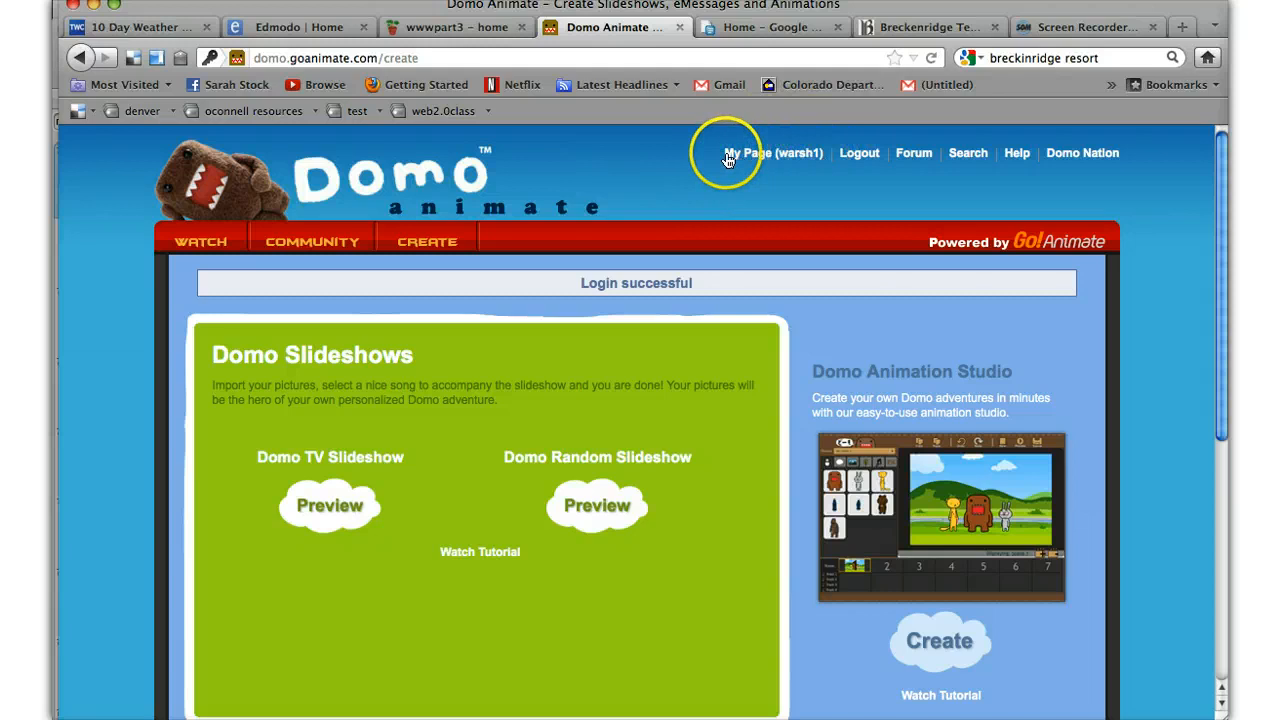
pyautogui.click(796, 160)
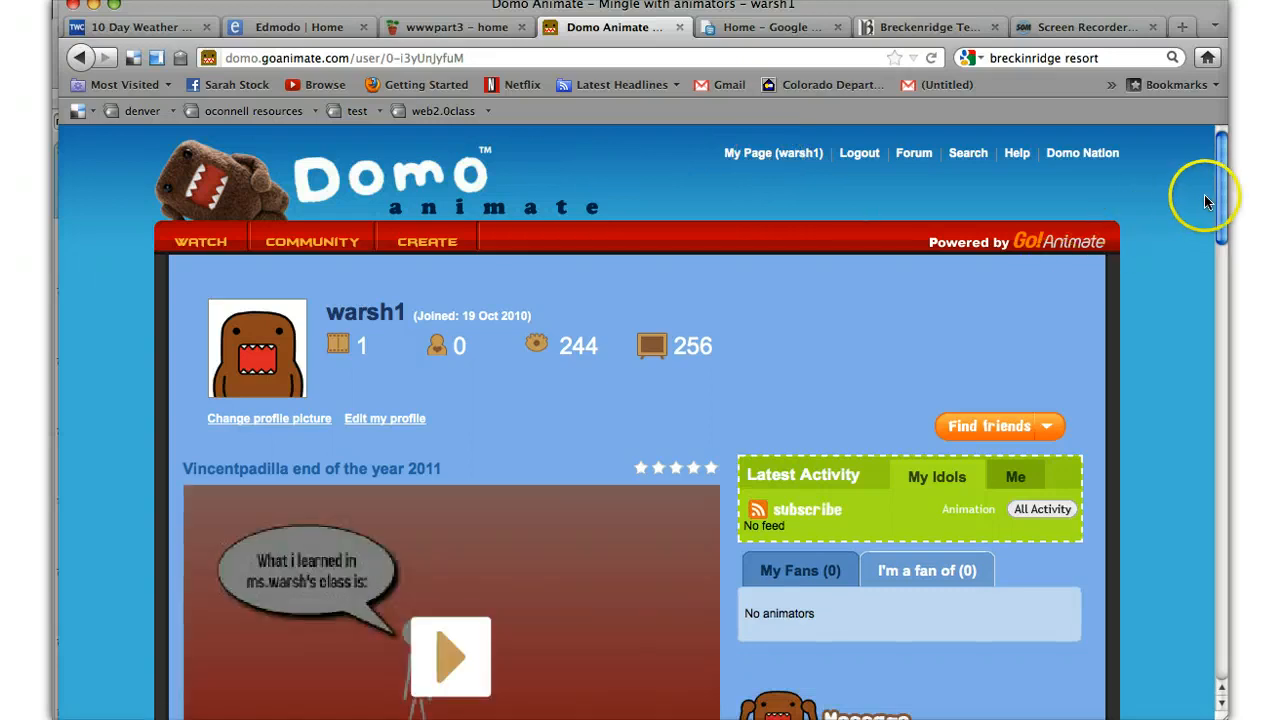
pyautogui.moveTo(1212, 187); pyautogui.dragTo(1217, 335)
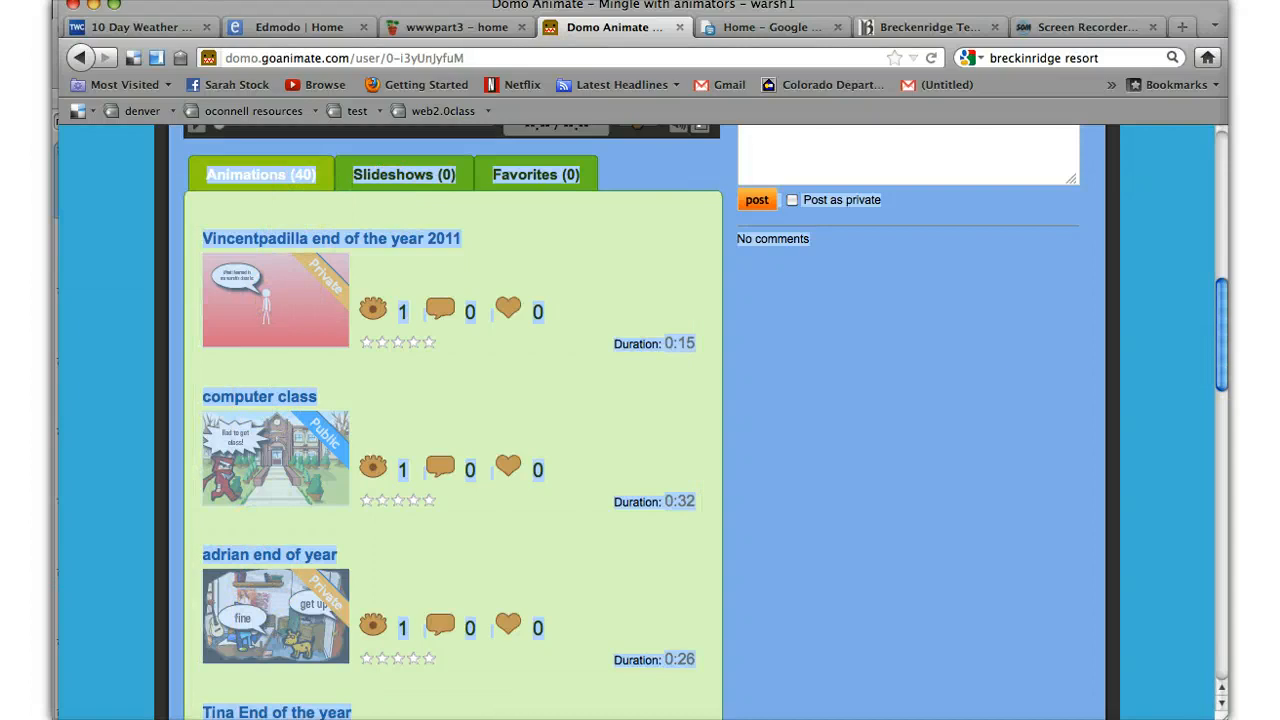
pyautogui.moveTo(1220, 355); pyautogui.dragTo(1216, 72)
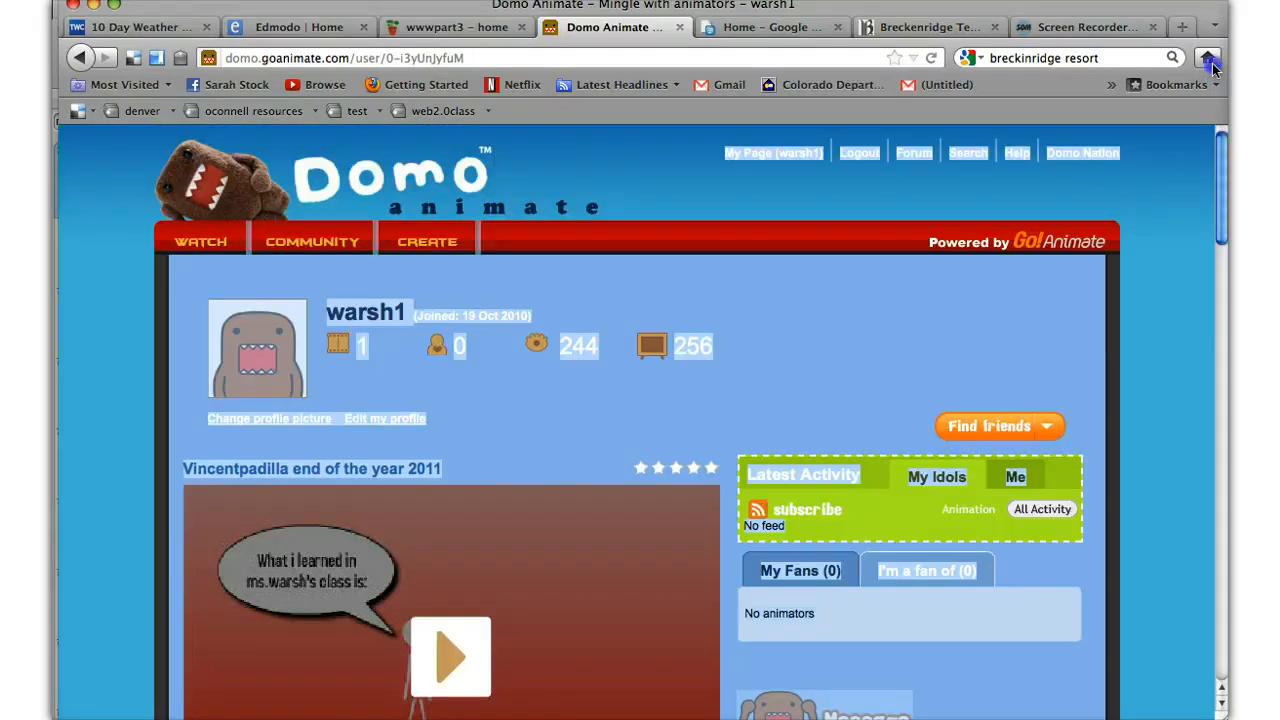
pyautogui.click(781, 203)
pyautogui.click(428, 242)
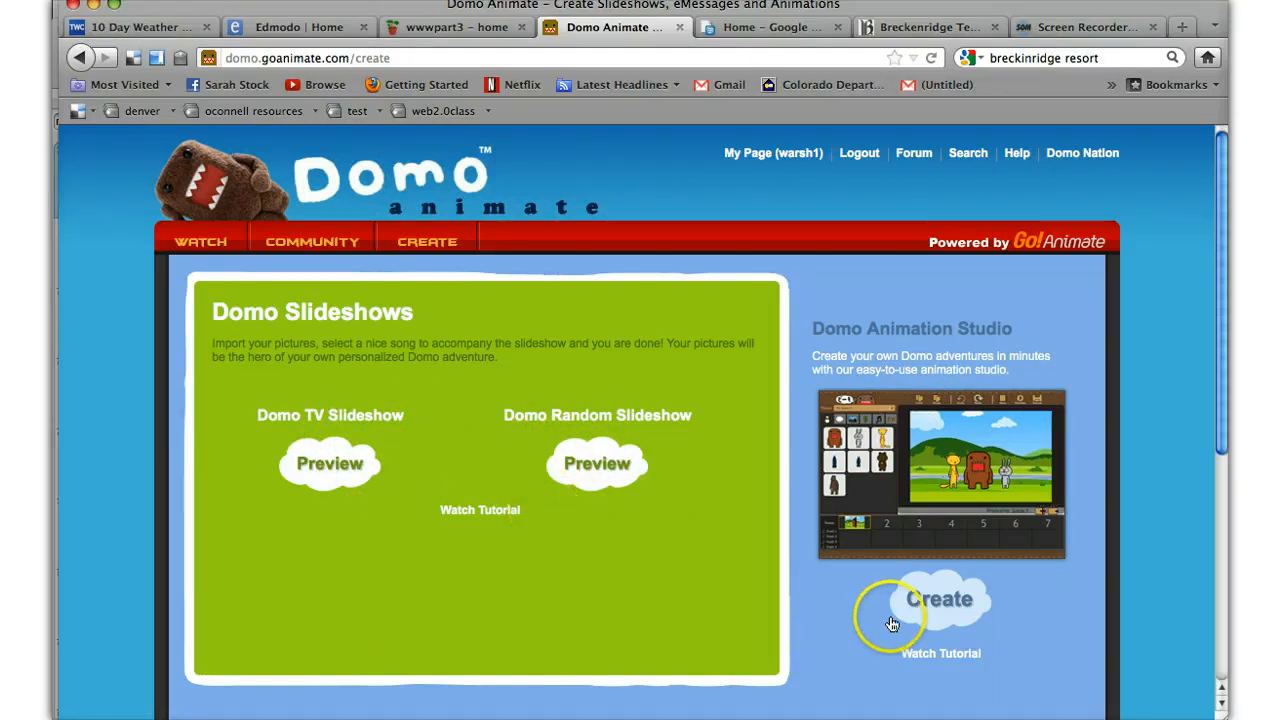
# Step: Launch the animation studio and browse the Cartoon Classics character set
pyautogui.click(940, 605)
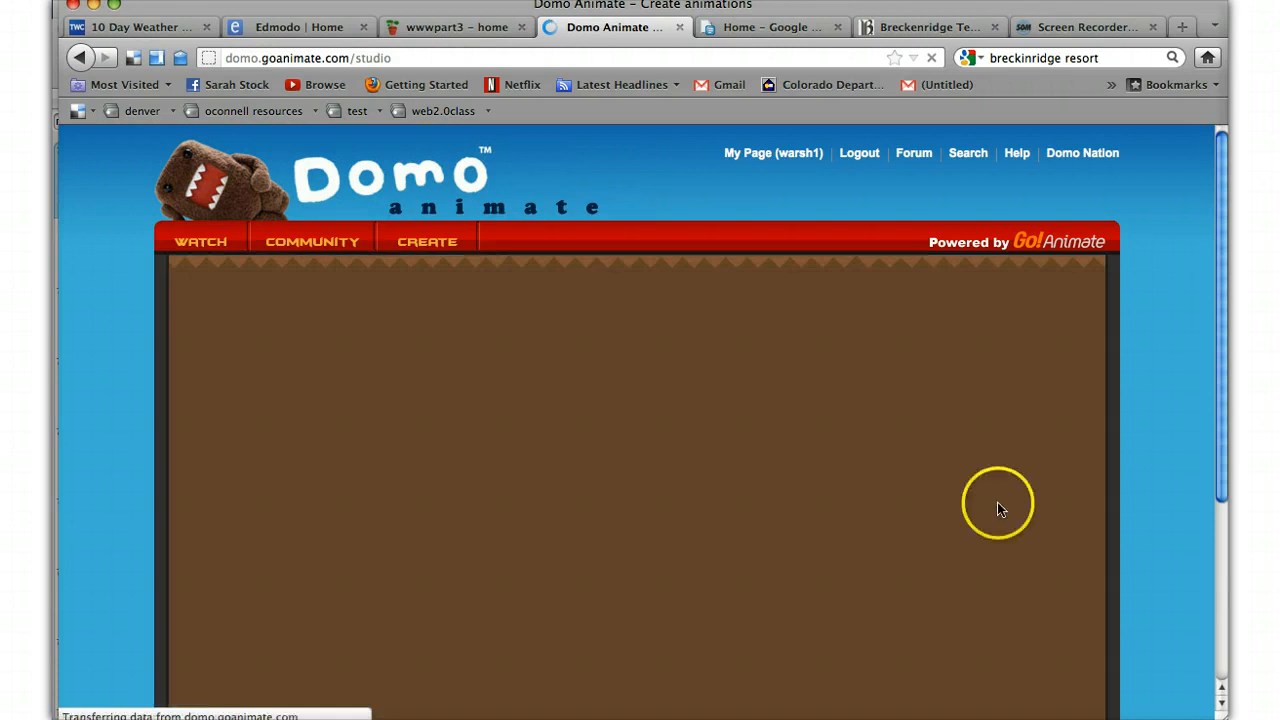
pyautogui.moveTo(1224, 168); pyautogui.dragTo(1220, 234)
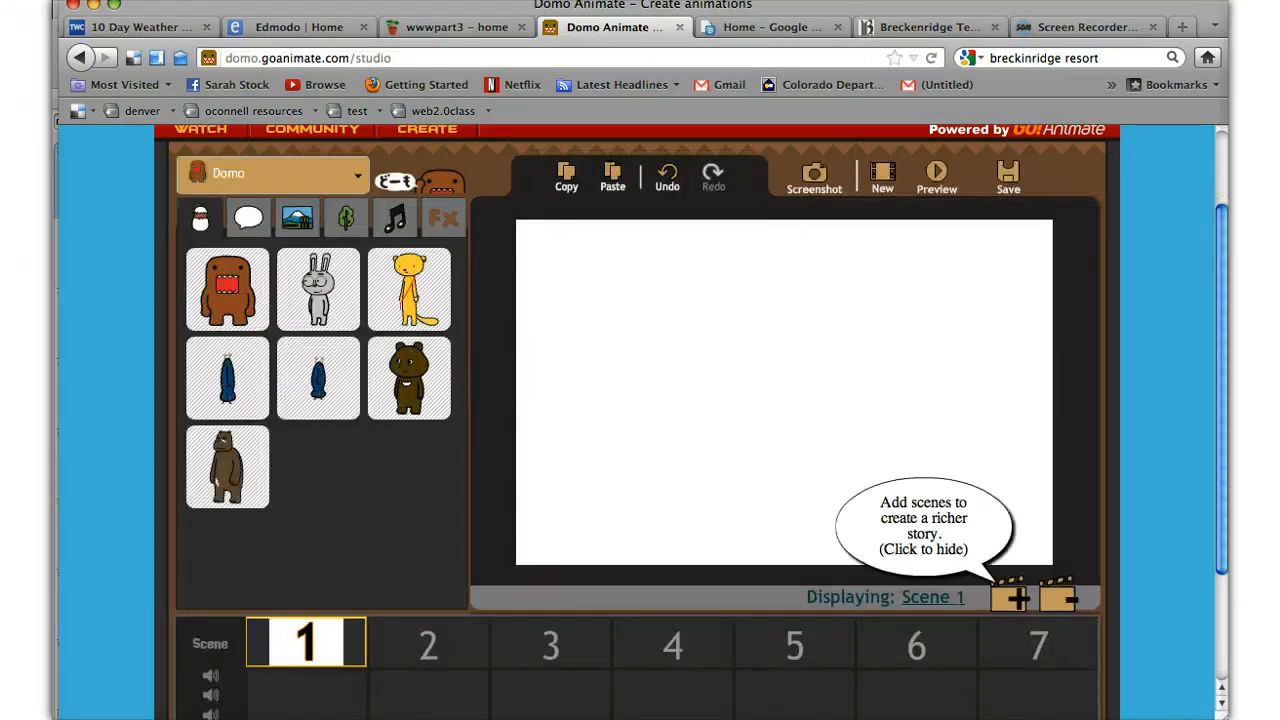
pyautogui.click(325, 185)
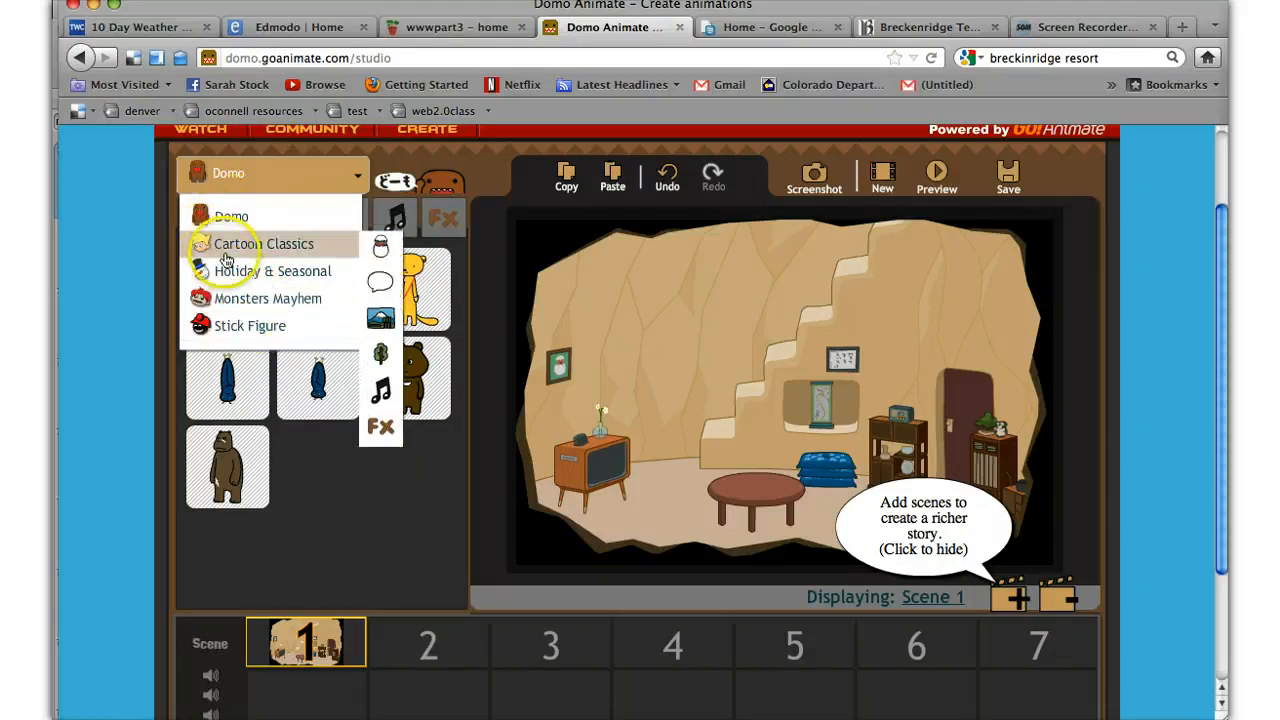
pyautogui.moveTo(280, 184)
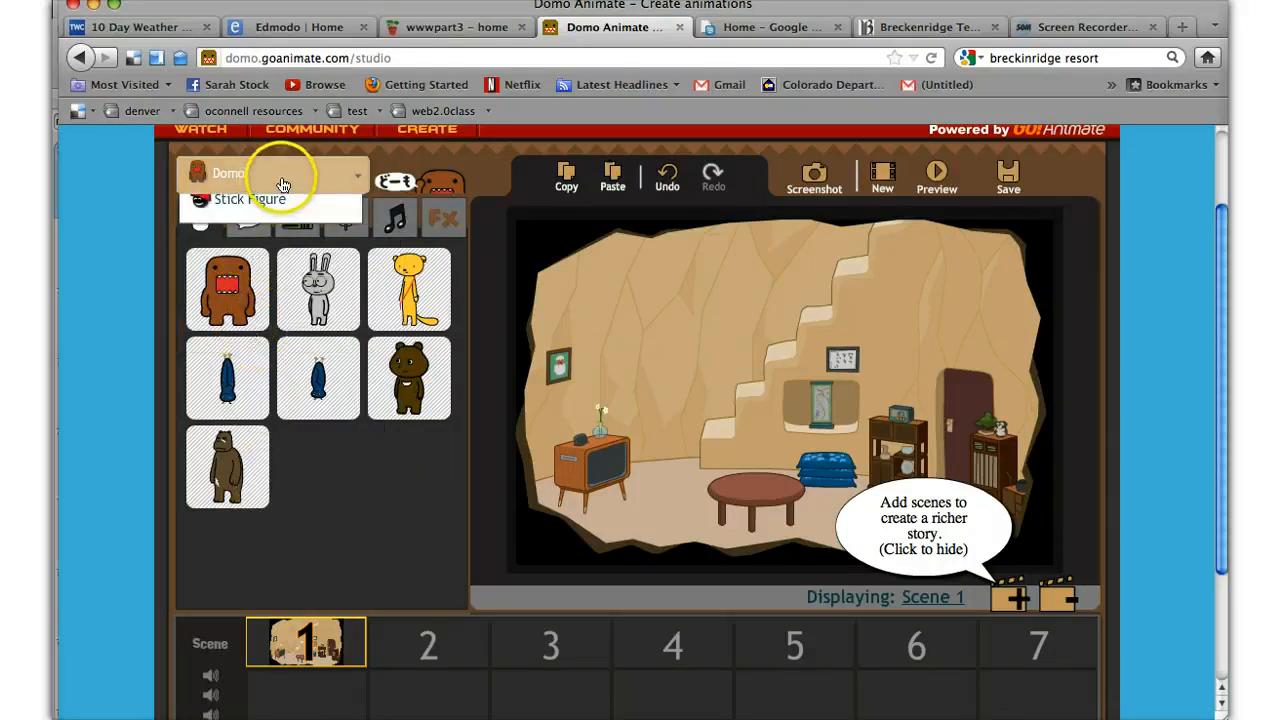
pyautogui.click(274, 245)
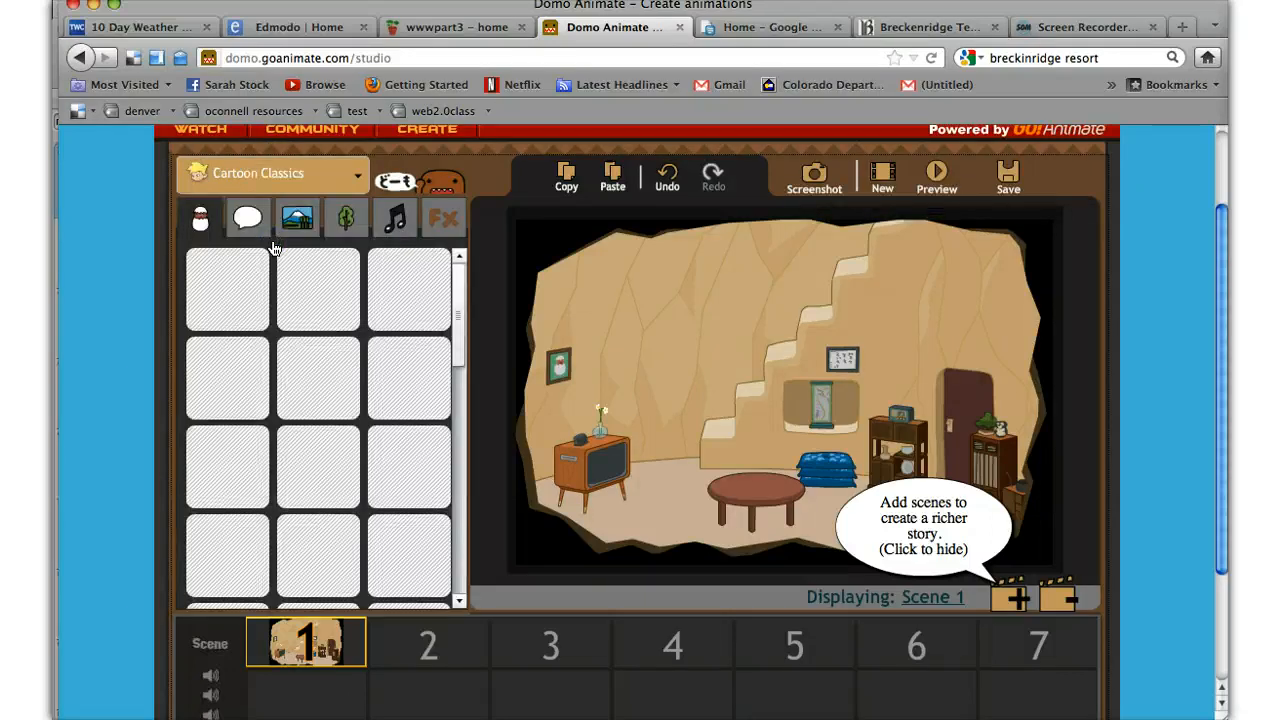
pyautogui.click(449, 408)
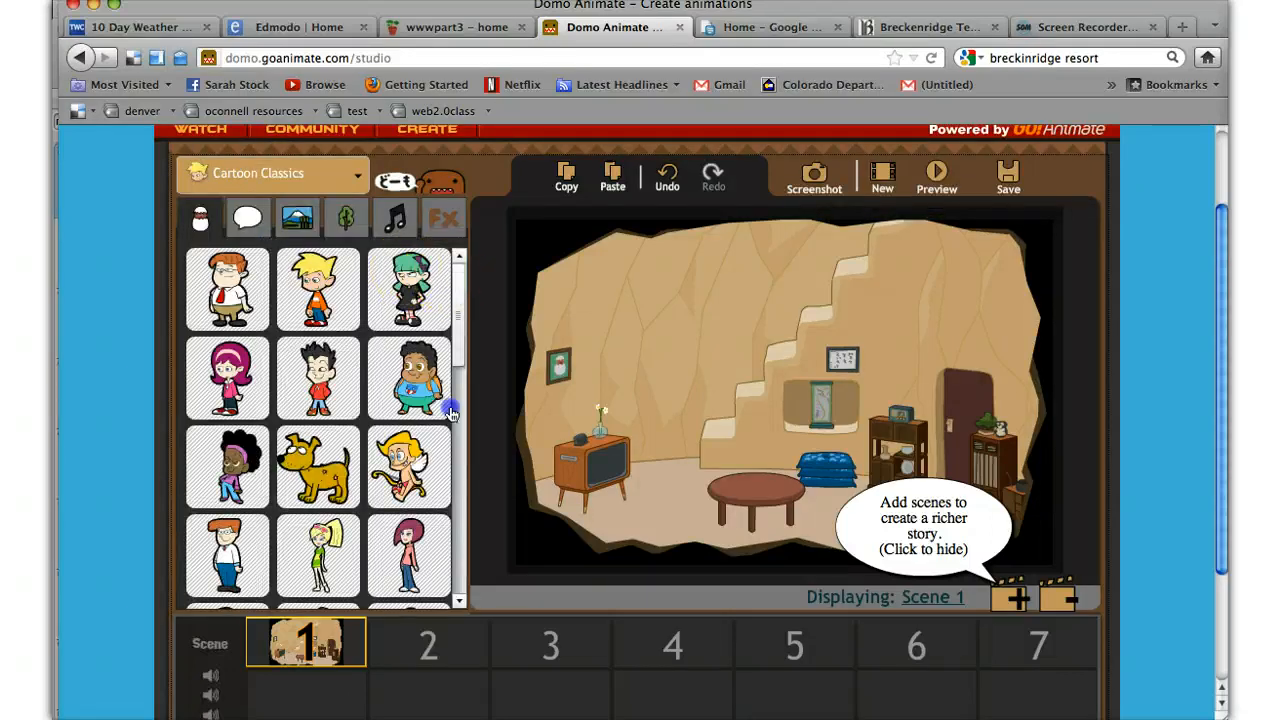
pyautogui.moveTo(458, 340); pyautogui.dragTo(450, 252)
# Step: Switch to the Monsters Mayhem set and drag the red-haired zombie boy into Scene 1
pyautogui.click(358, 177)
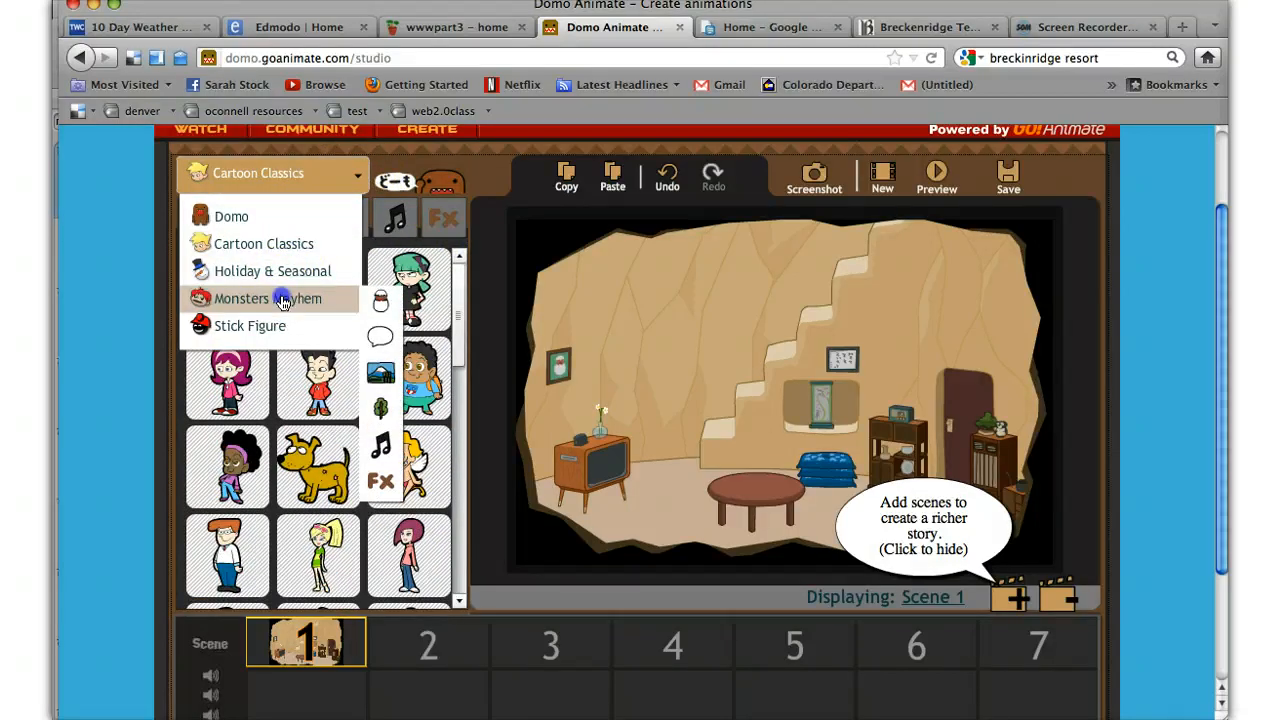
pyautogui.click(278, 298)
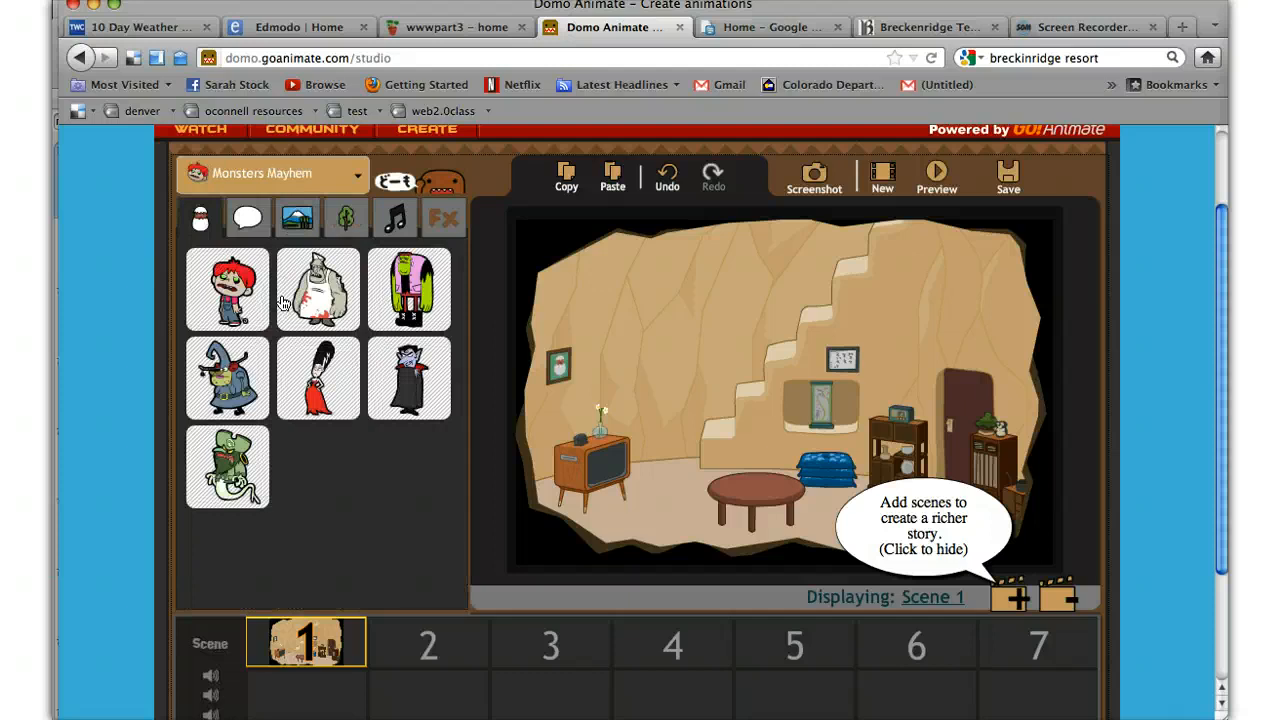
pyautogui.moveTo(238, 292); pyautogui.dragTo(698, 400)
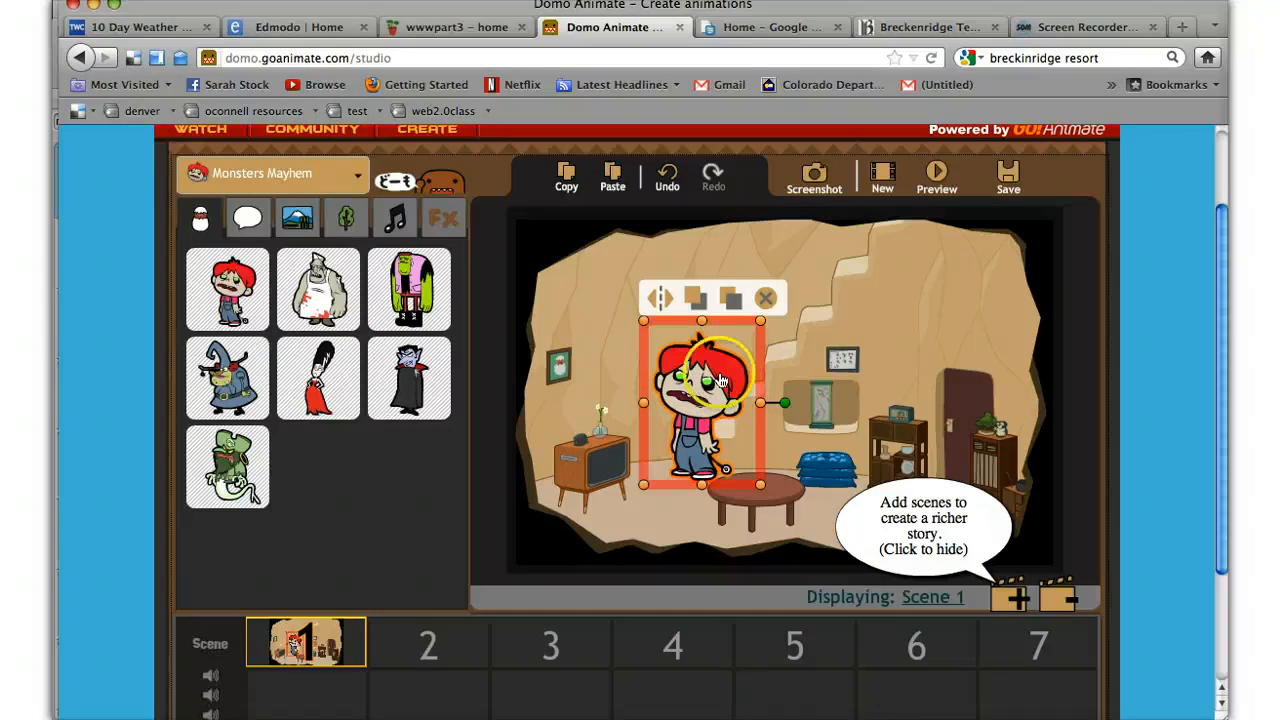
# Step: Flip the red-haired zombie boy, move him to the round table, and send him backward behind it
pyautogui.click(650, 302)
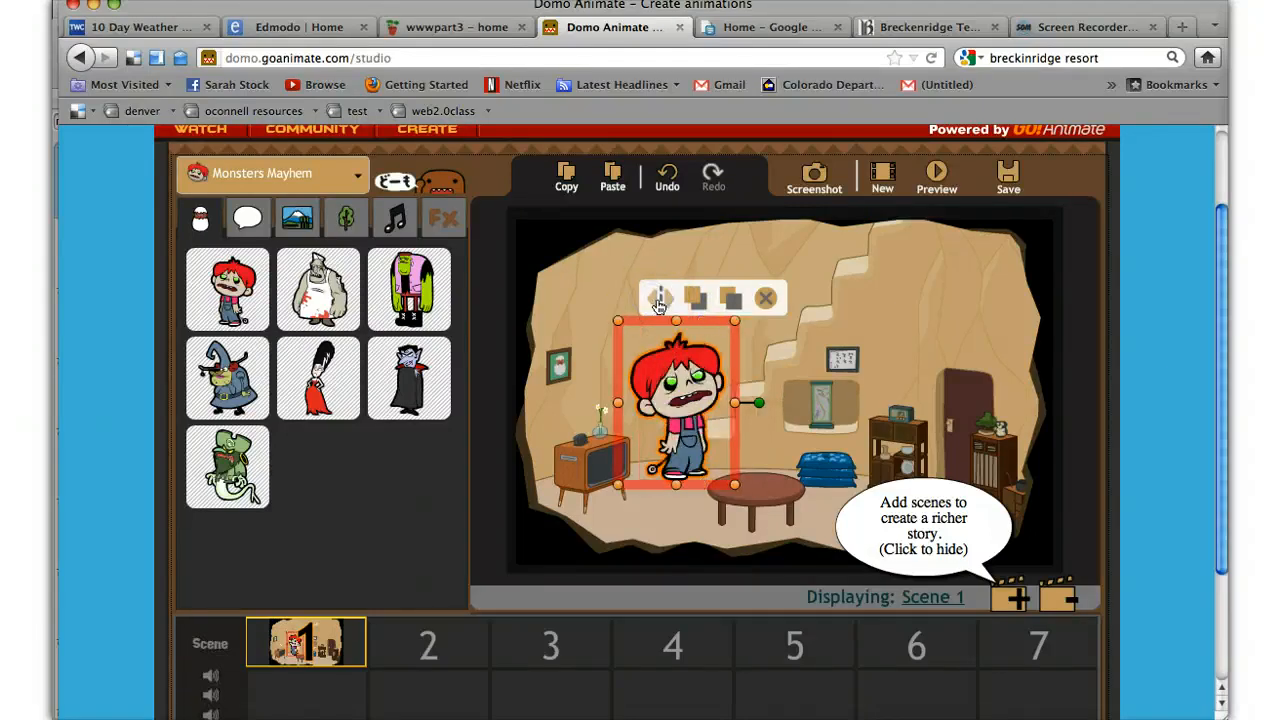
pyautogui.click(669, 304)
pyautogui.click(661, 300)
pyautogui.click(692, 301)
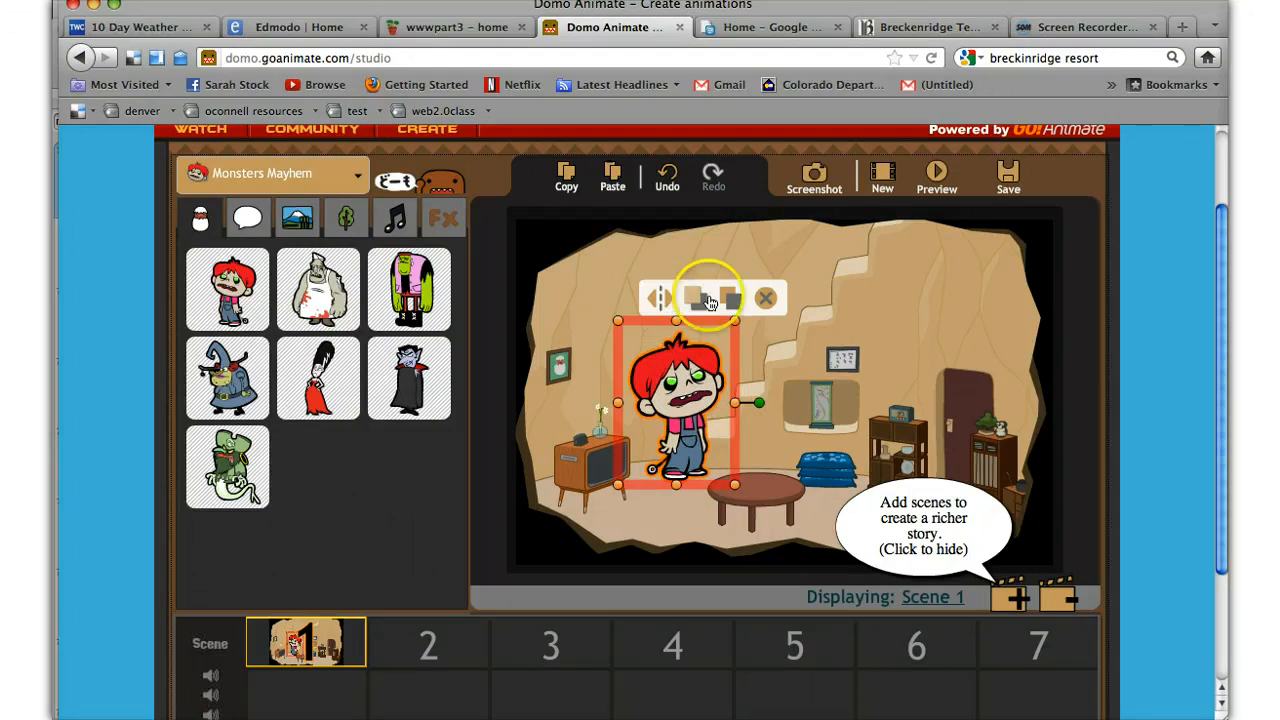
pyautogui.moveTo(692, 365); pyautogui.dragTo(751, 405)
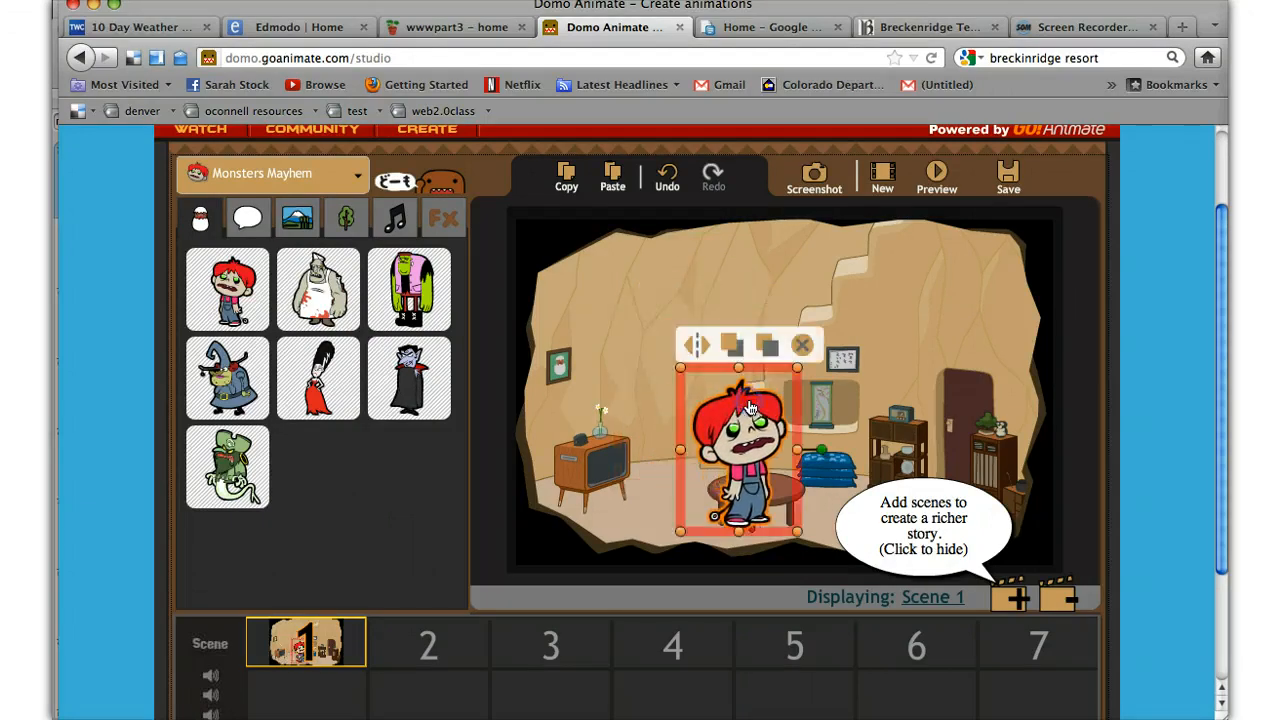
pyautogui.click(767, 347)
pyautogui.click(769, 347)
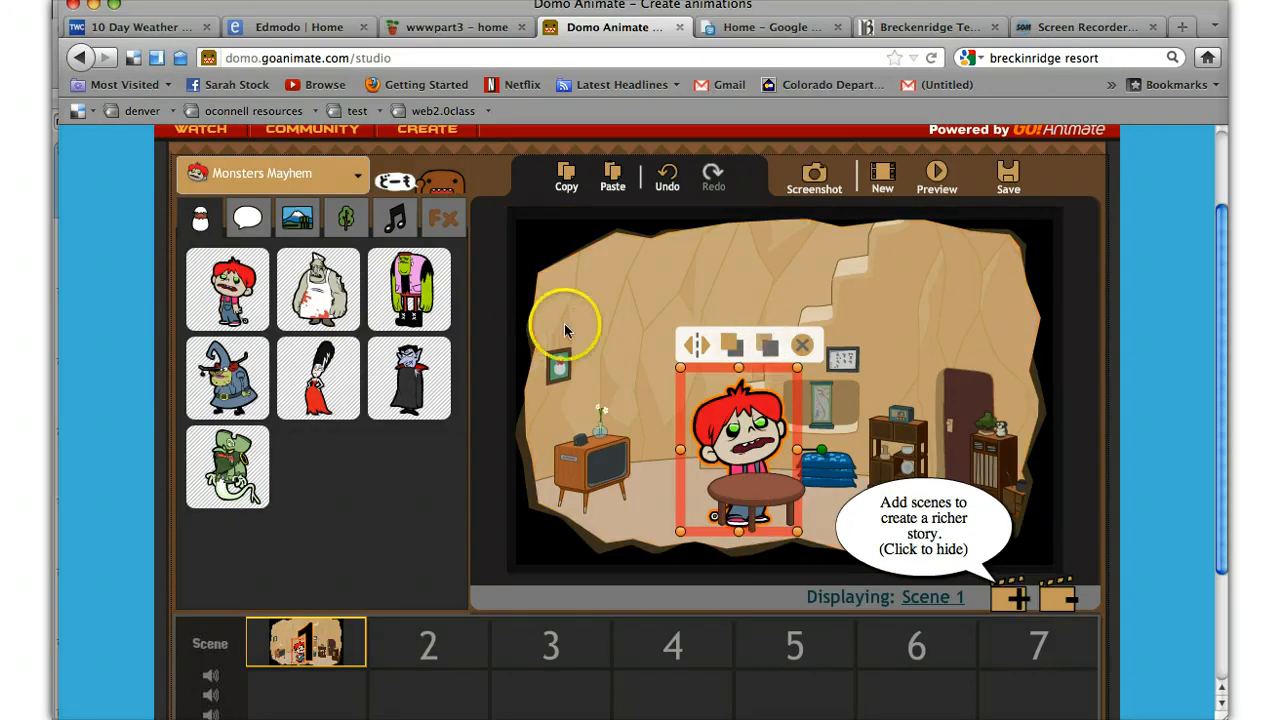
pyautogui.click(246, 222)
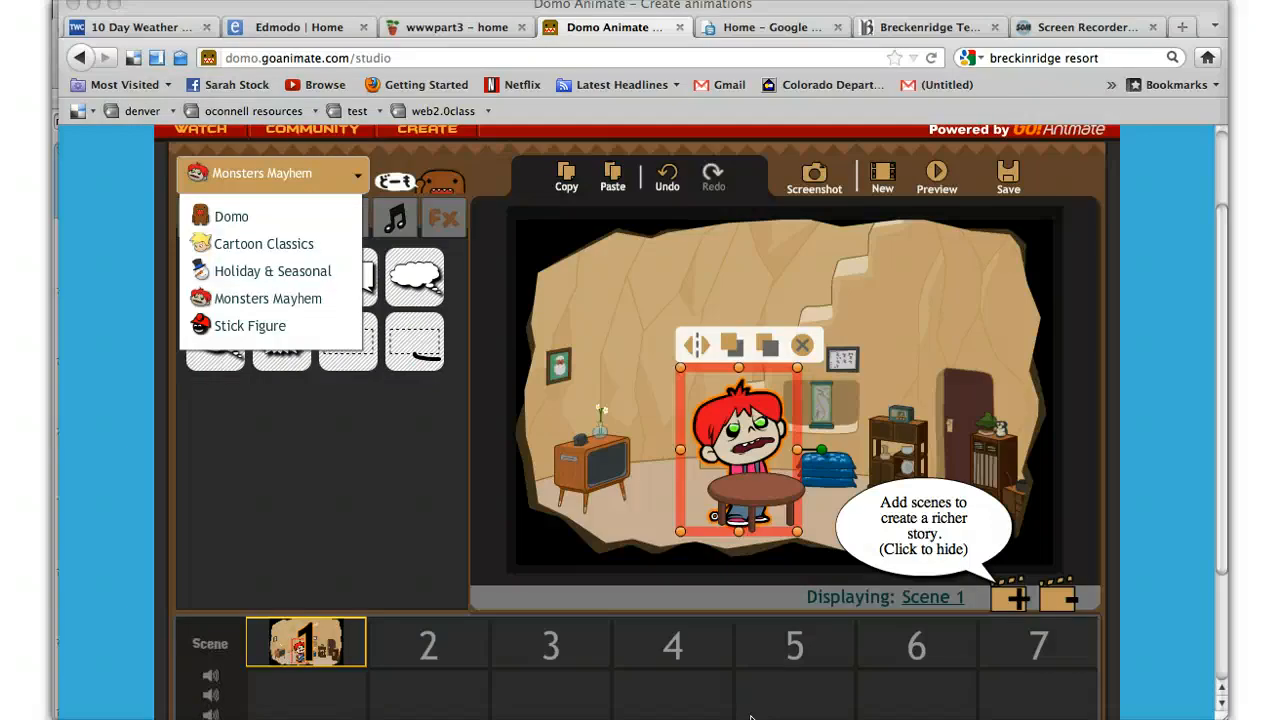
# Step: Add a speech bubble reading 'type away' and aim its tail at the zombie boy's head
pyautogui.click(231, 216)
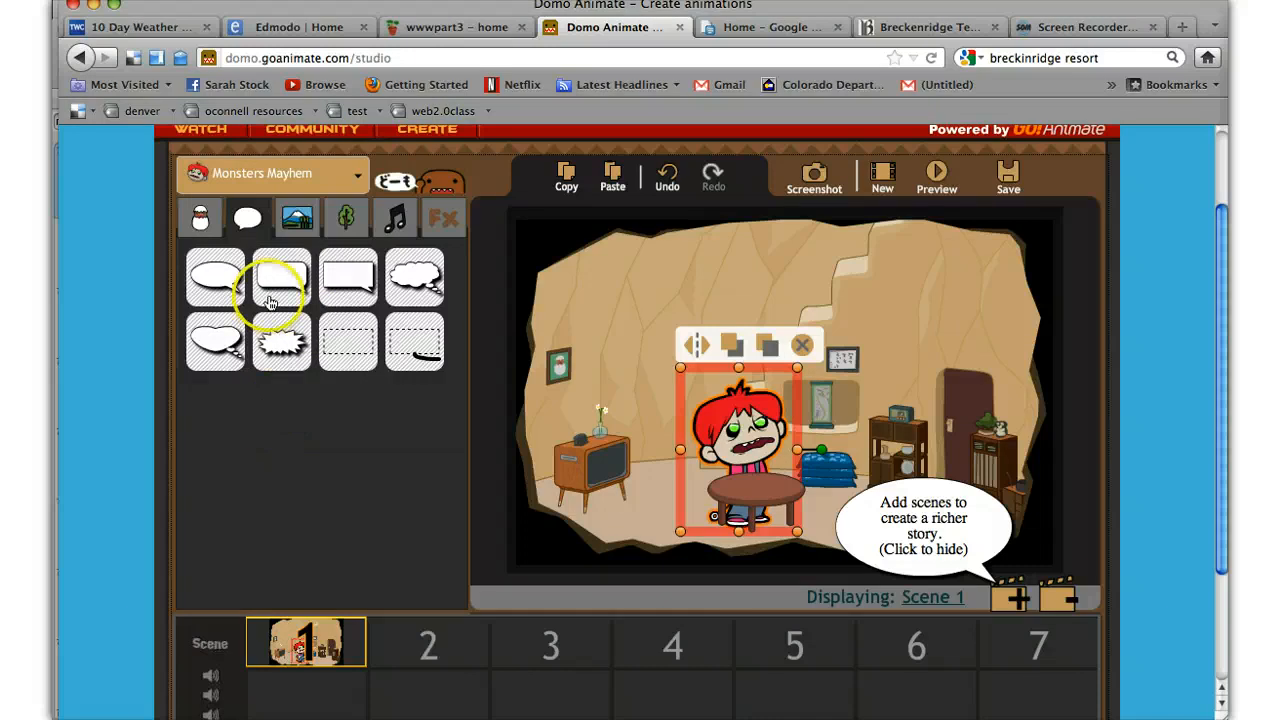
pyautogui.moveTo(270, 302); pyautogui.dragTo(826, 291)
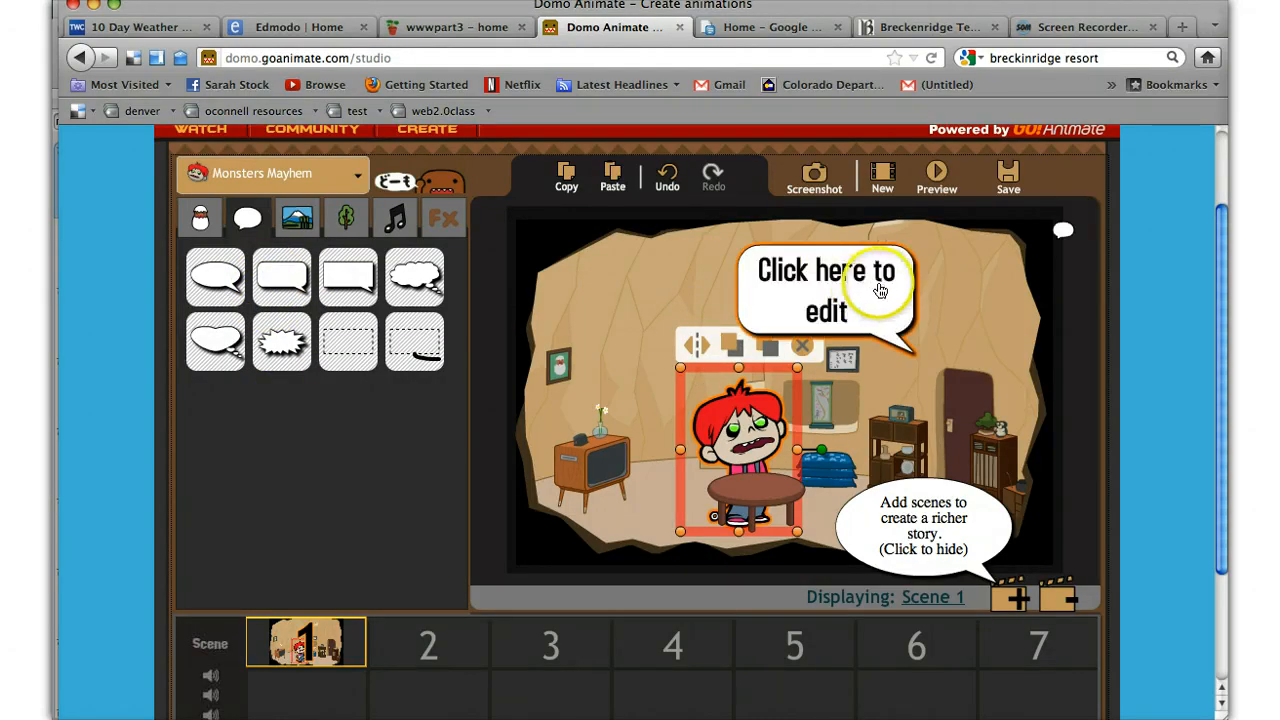
pyautogui.click(857, 285)
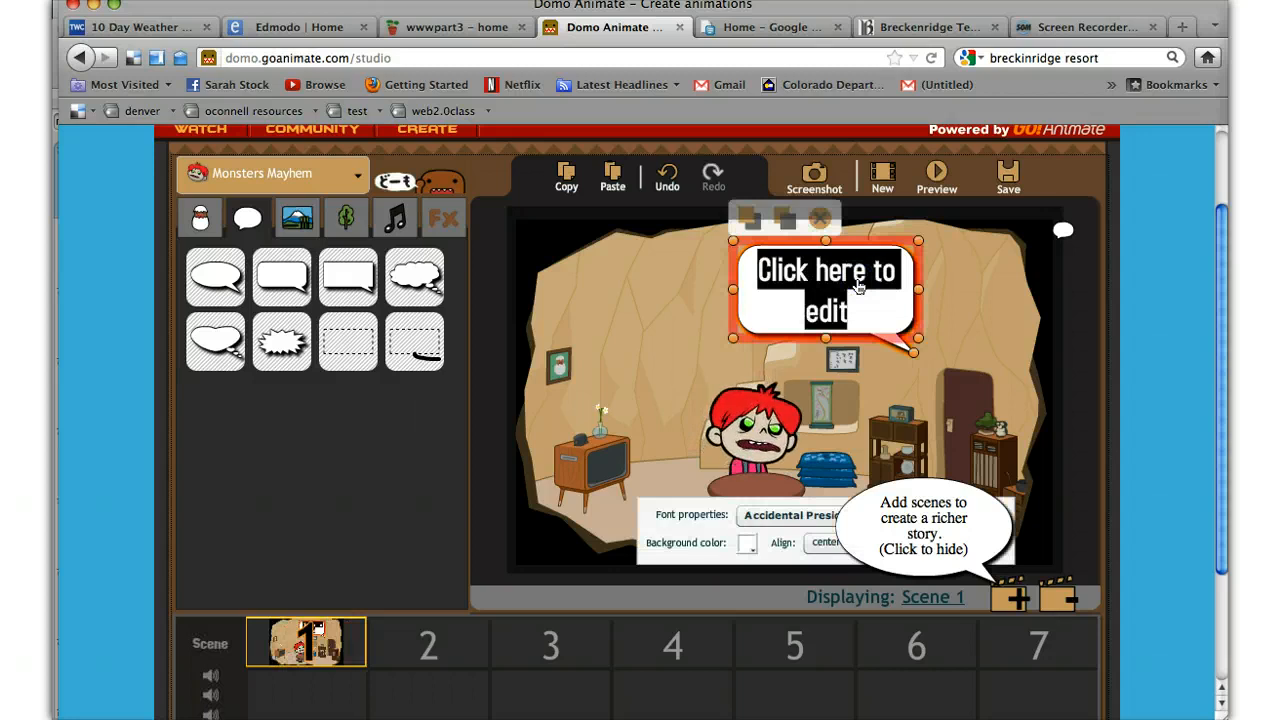
pyautogui.write('type a')
pyautogui.write('way')
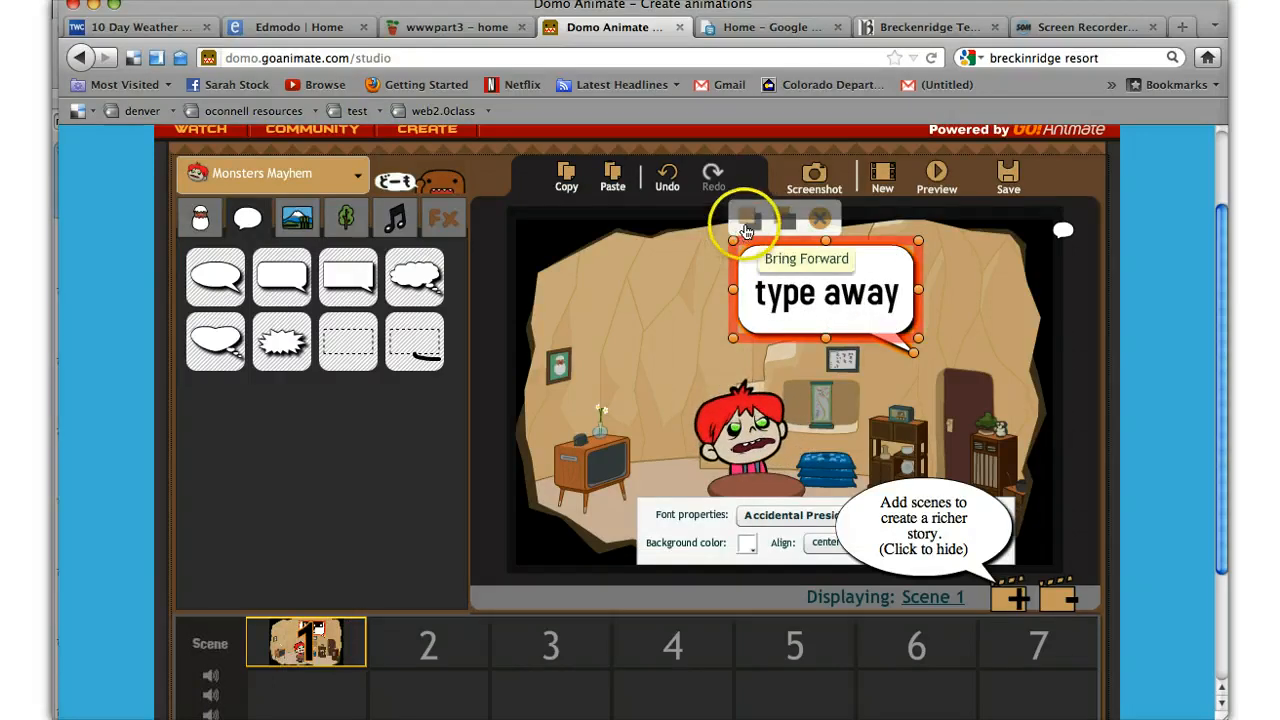
pyautogui.click(764, 264)
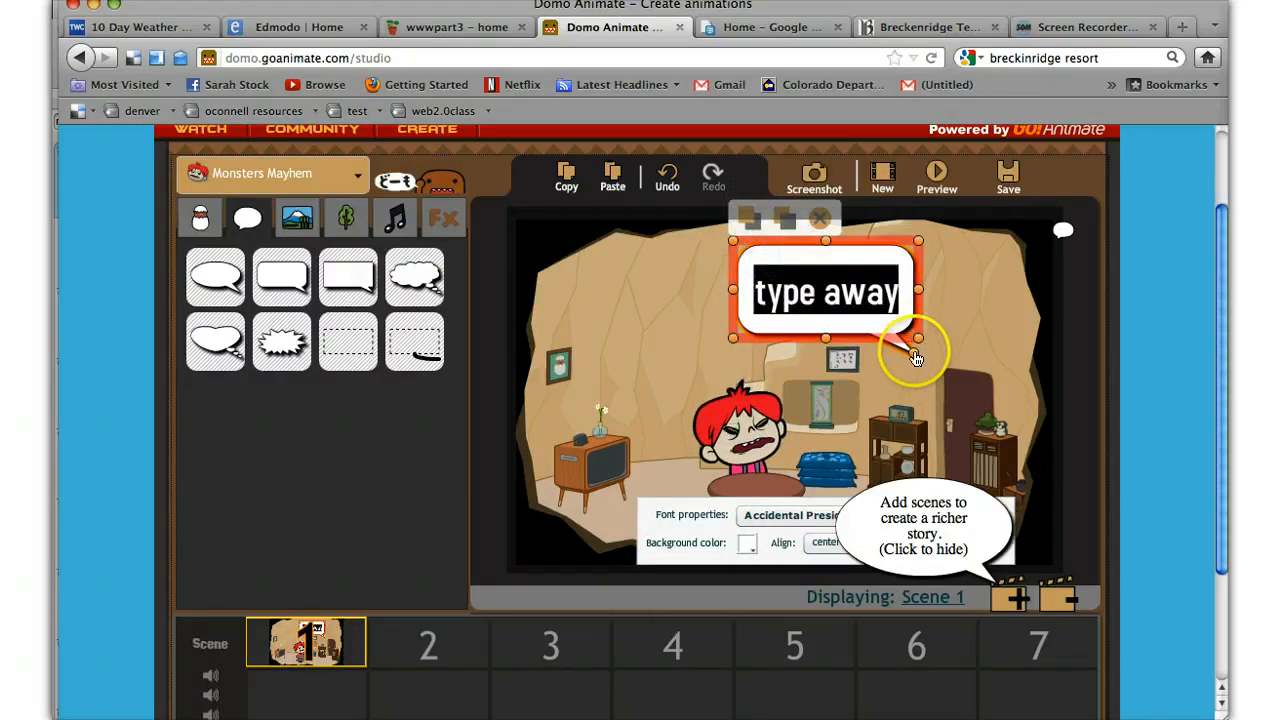
pyautogui.moveTo(913, 350); pyautogui.dragTo(884, 360)
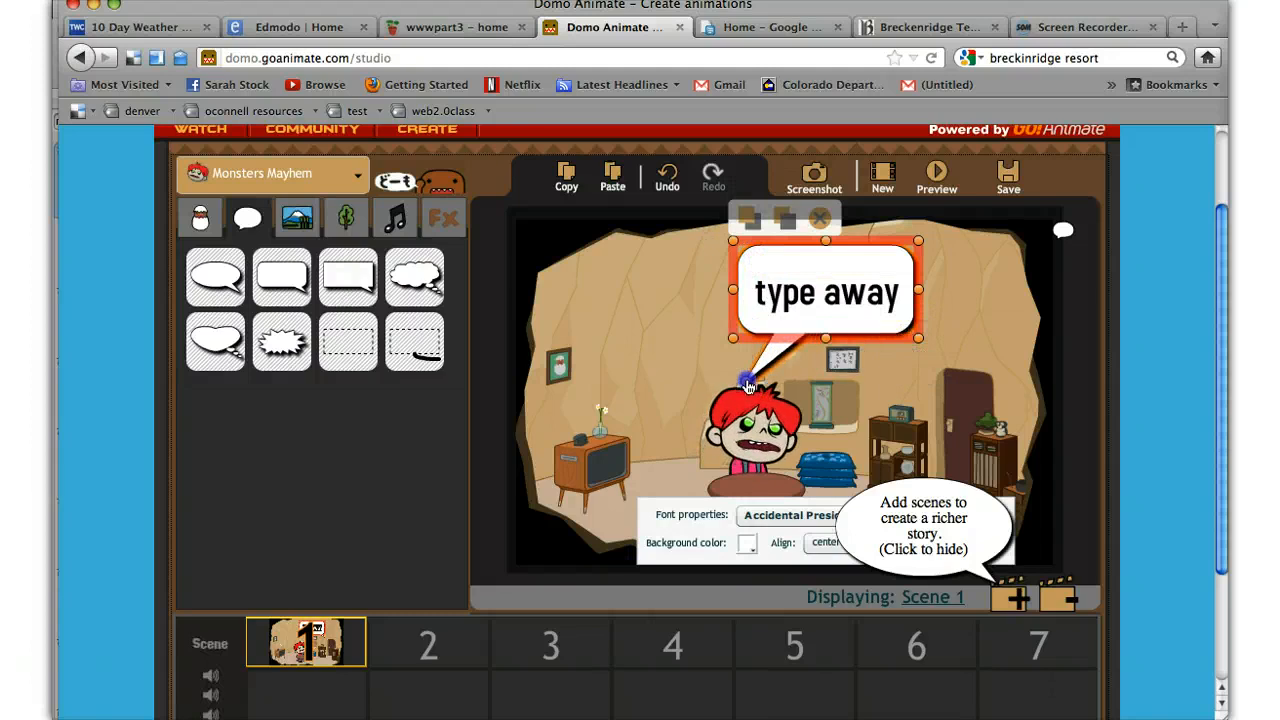
pyautogui.moveTo(748, 386); pyautogui.dragTo(738, 327)
# Step: Style the bubble with Boom font, 006699 blue background and green text, cancelling the link dialog
pyautogui.click(921, 532)
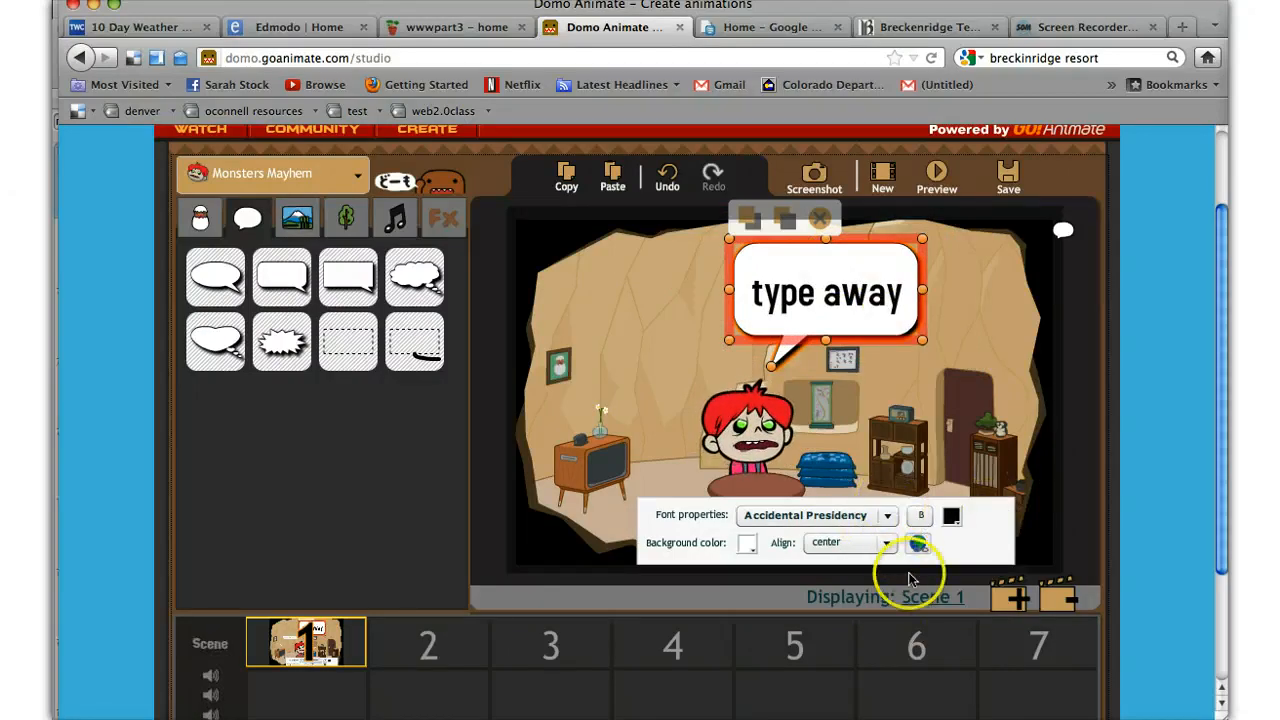
pyautogui.click(887, 517)
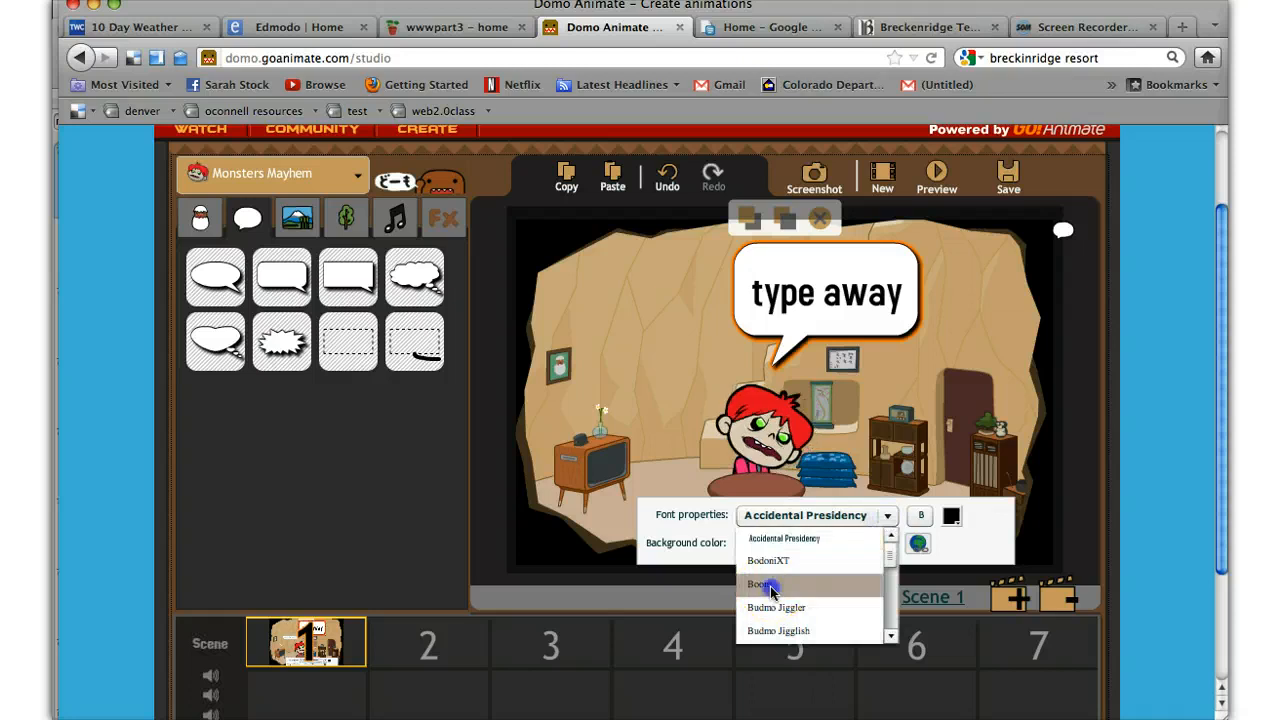
pyautogui.click(771, 586)
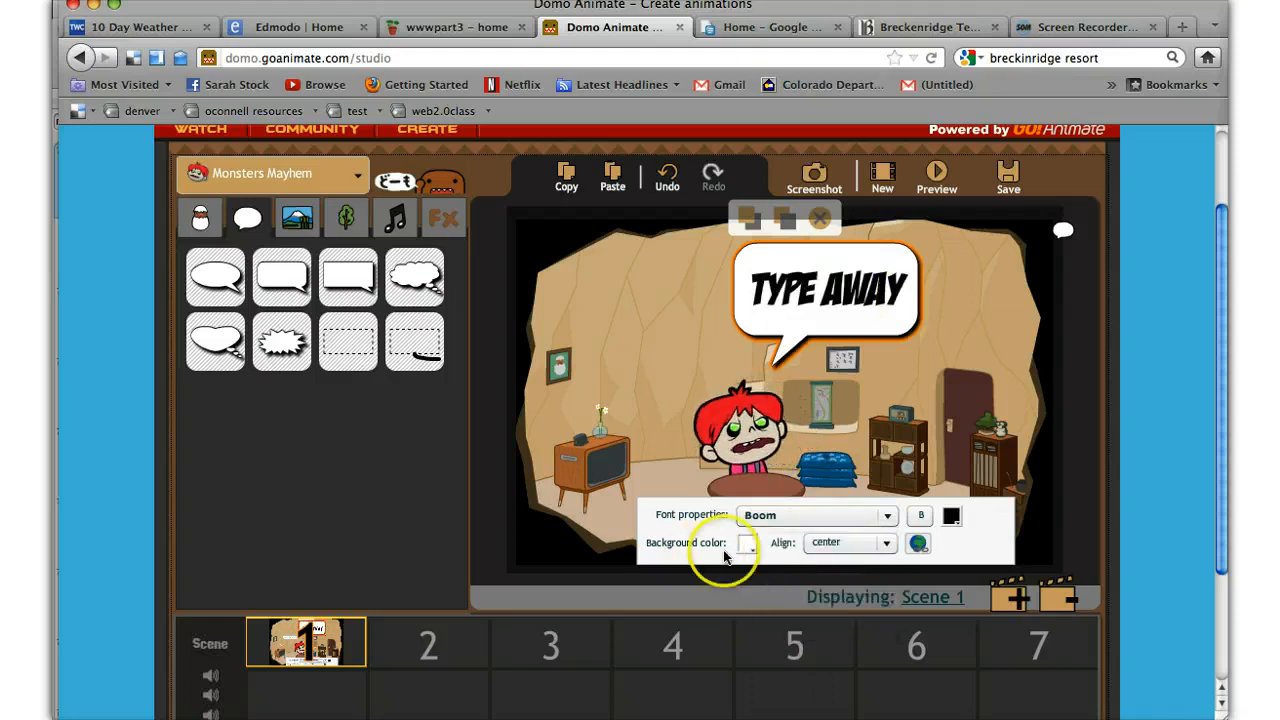
pyautogui.click(746, 543)
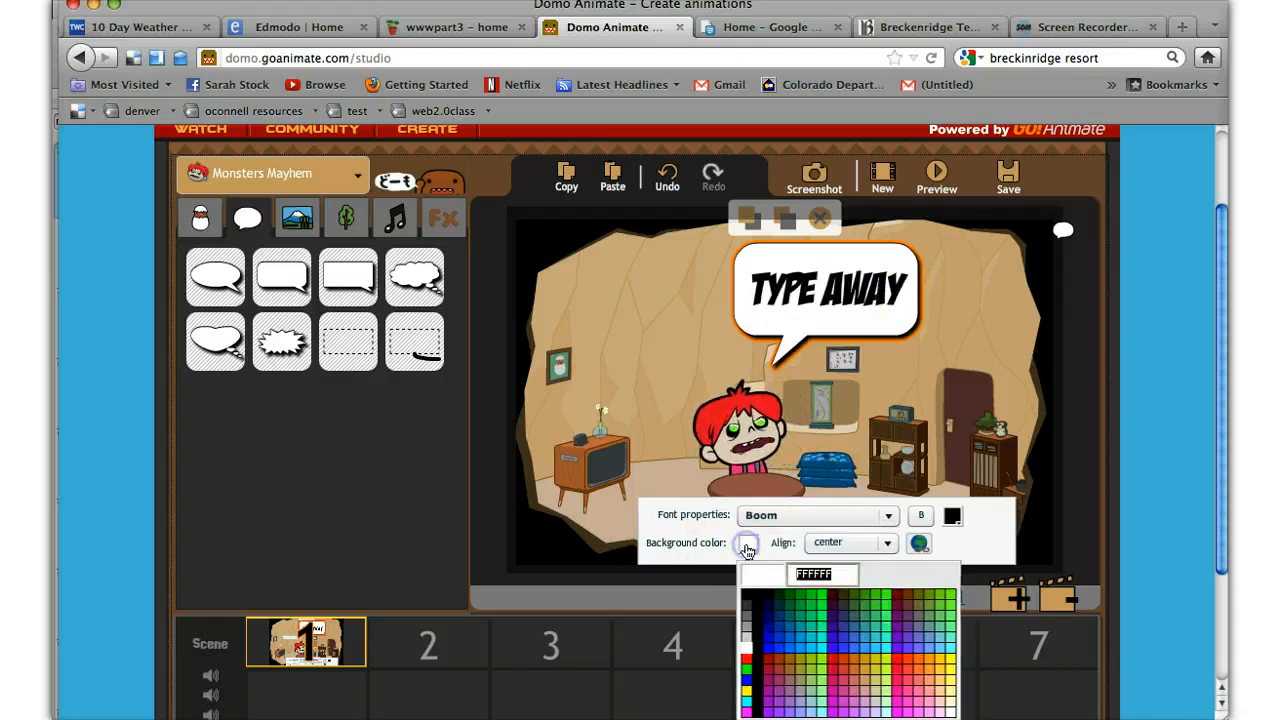
pyautogui.click(789, 627)
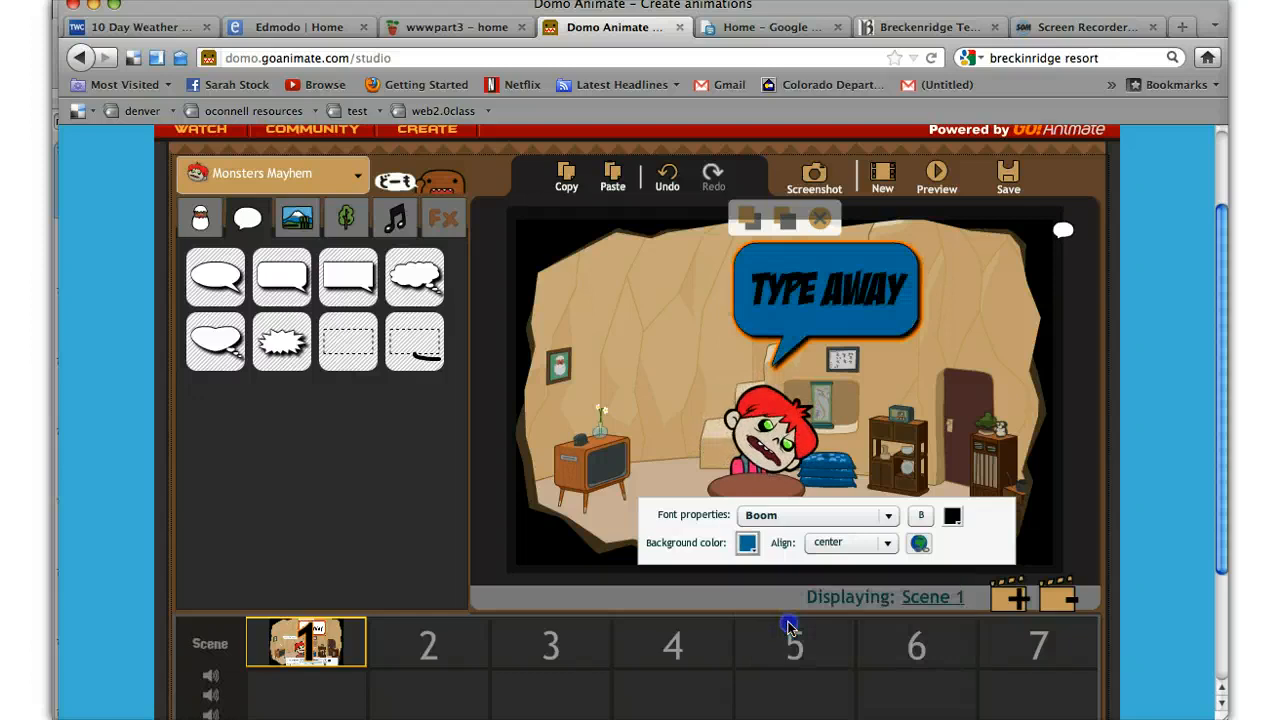
pyautogui.click(887, 542)
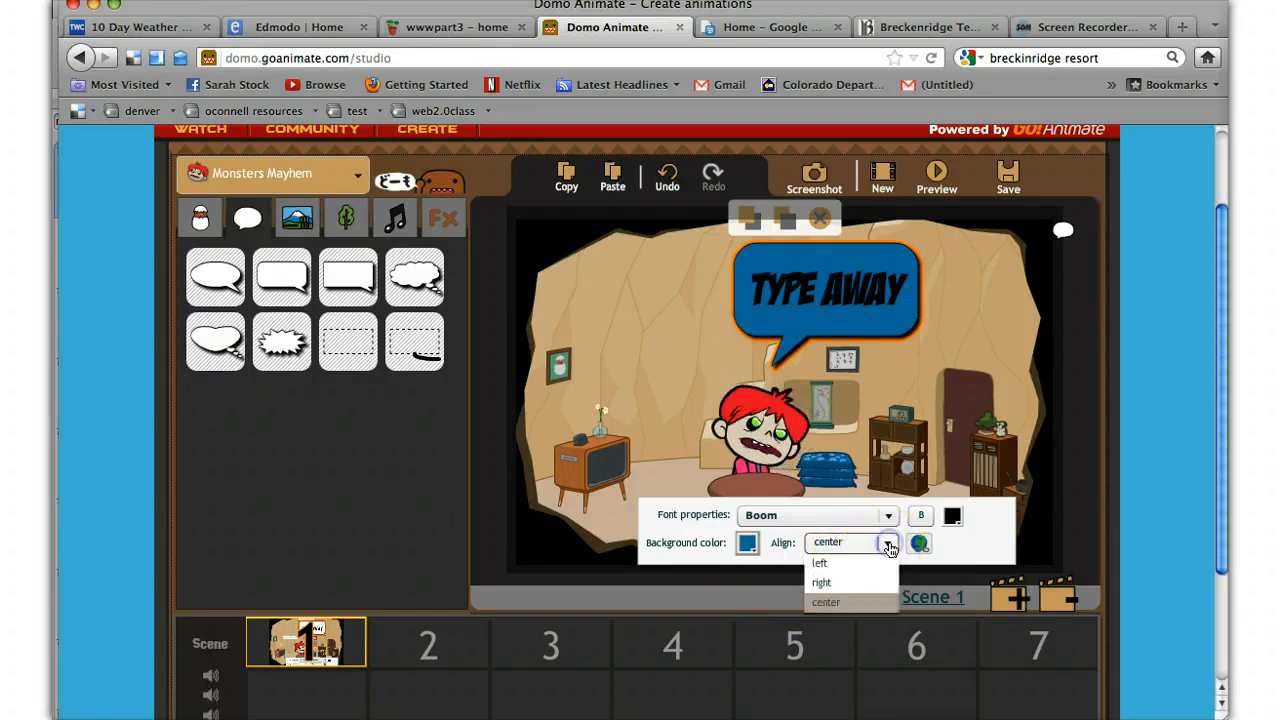
pyautogui.click(952, 515)
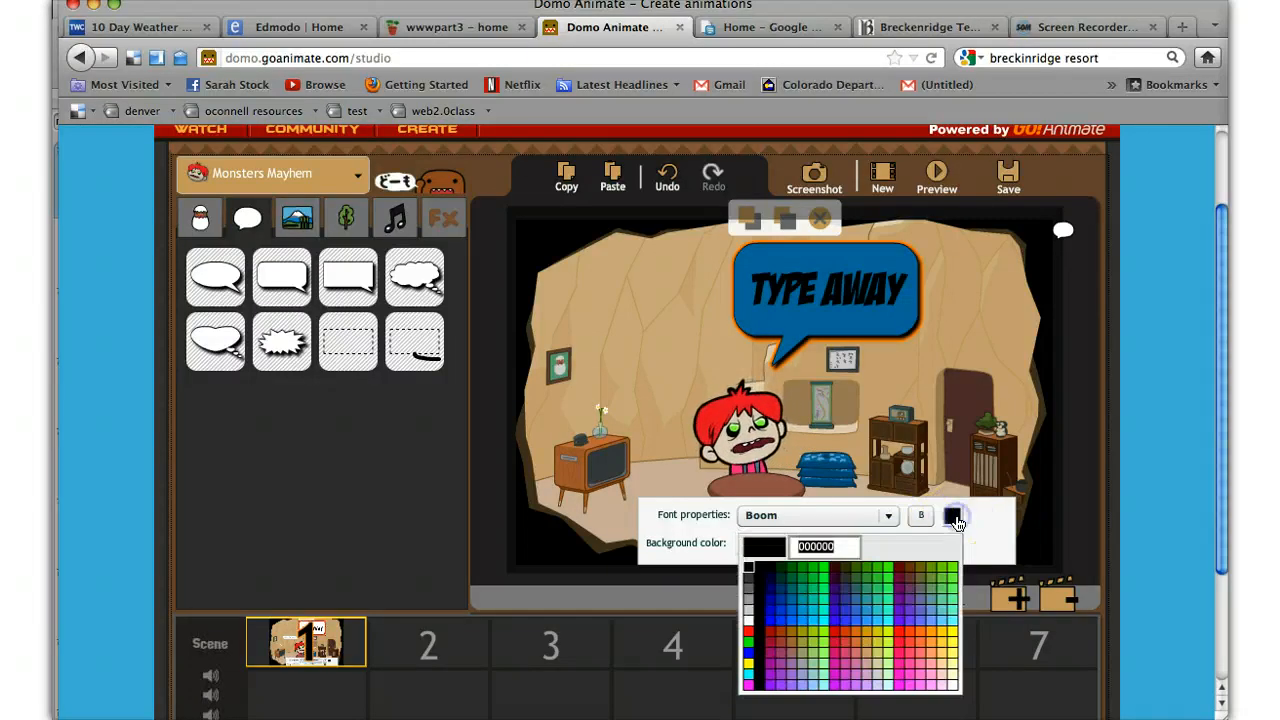
pyautogui.click(926, 570)
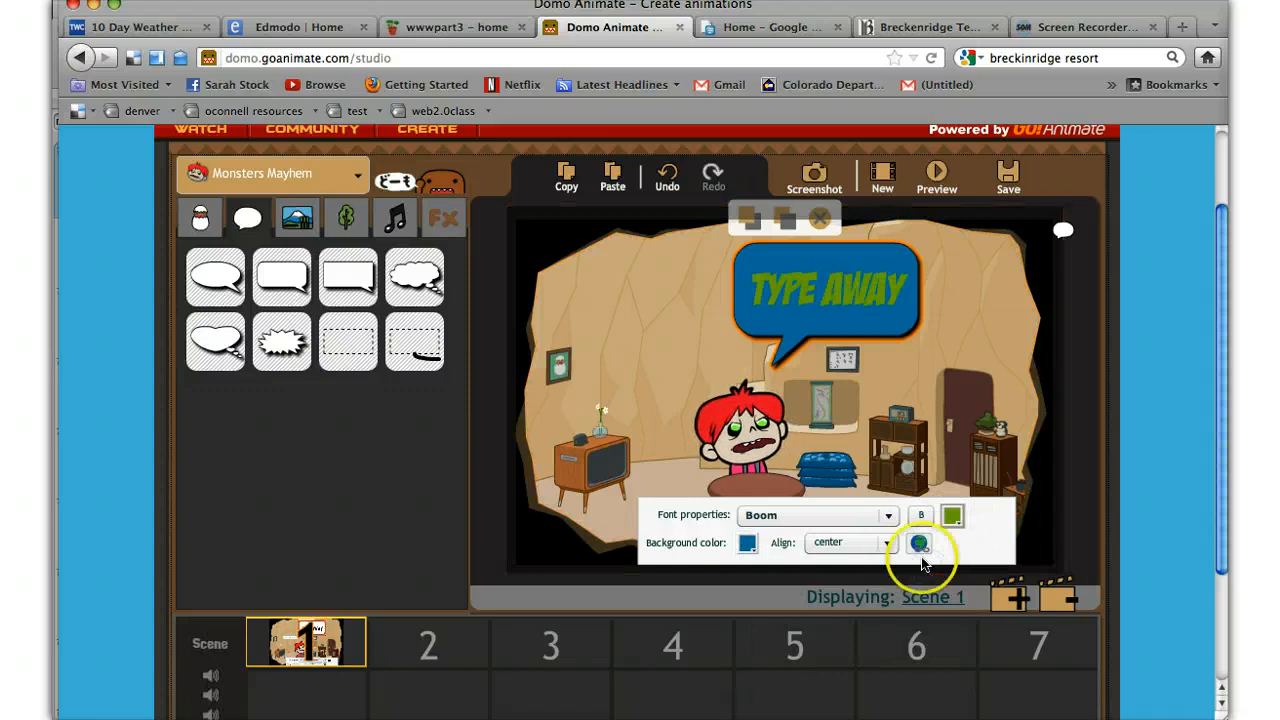
pyautogui.click(919, 545)
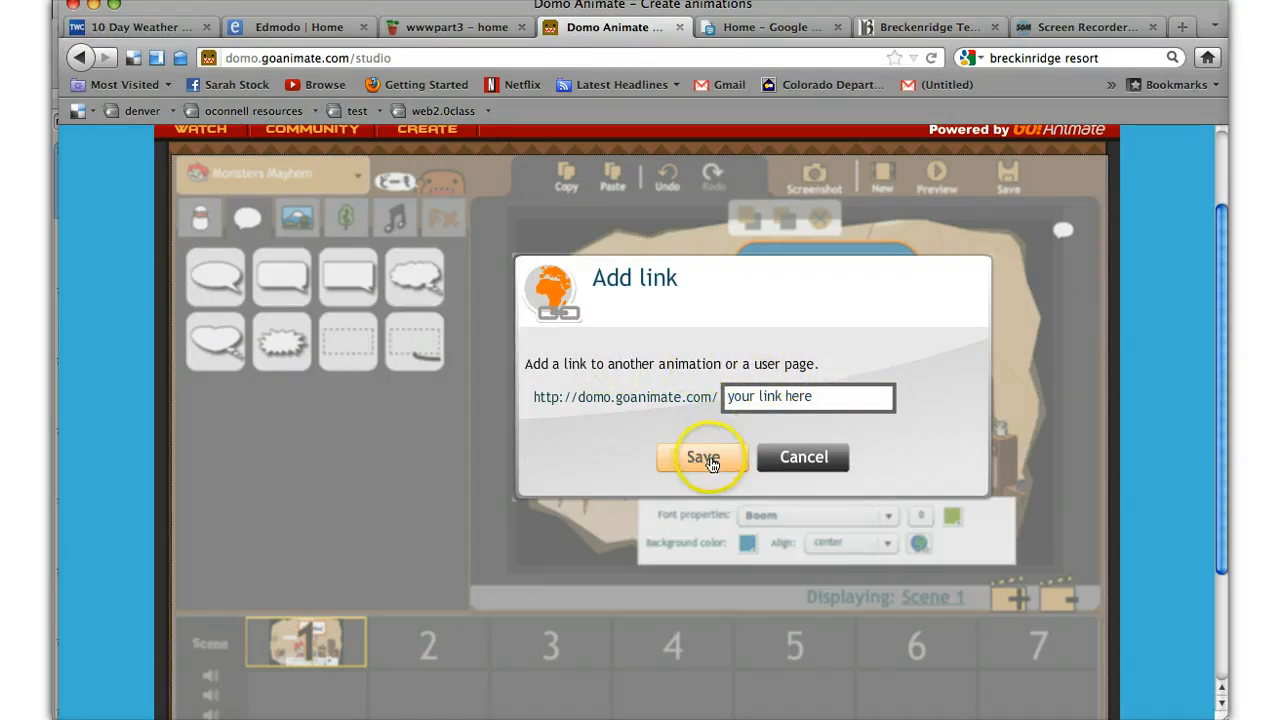
pyautogui.click(804, 460)
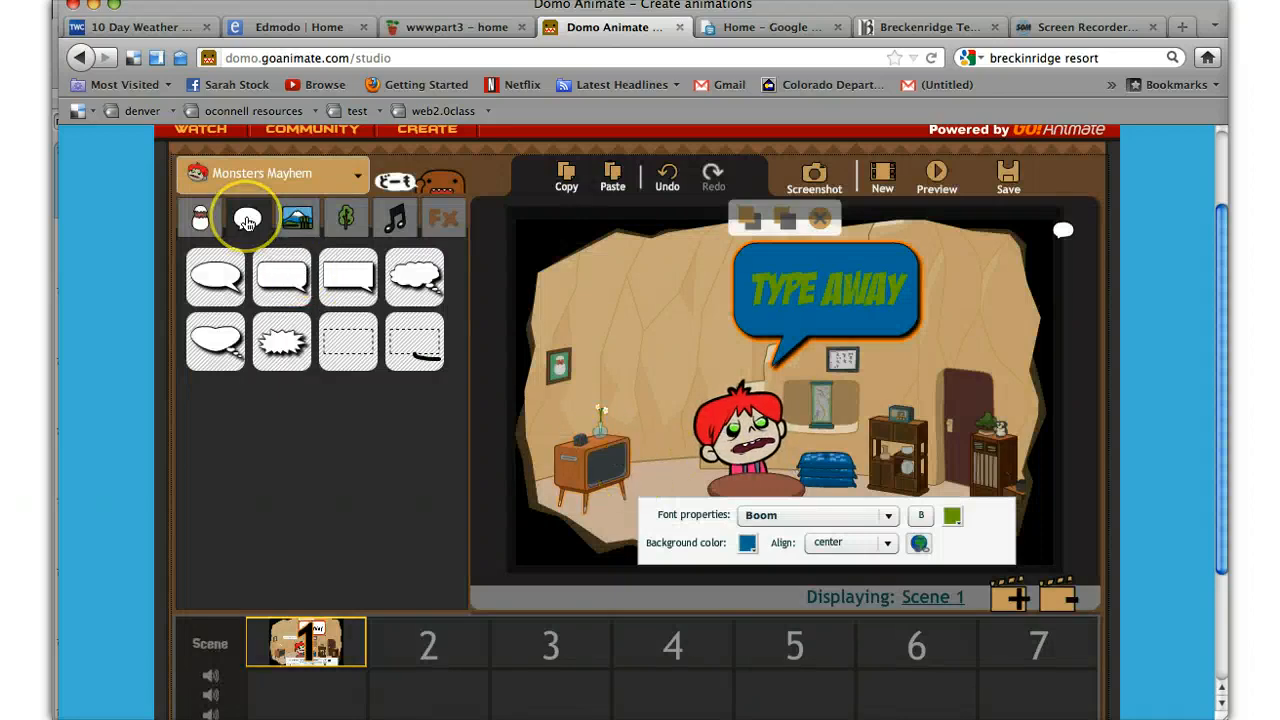
# Step: Try the haunted-house background, then the Cartoon Classics pirate ship deck
pyautogui.click(284, 174)
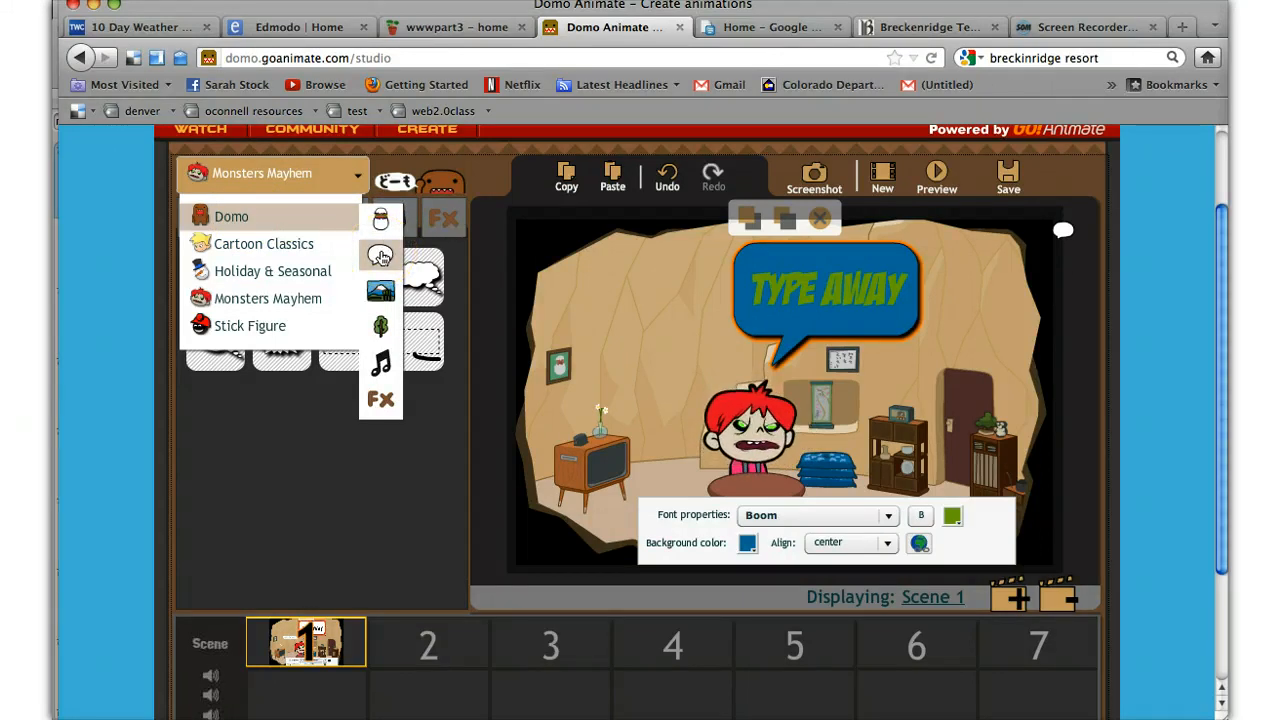
pyautogui.click(308, 466)
pyautogui.click(298, 218)
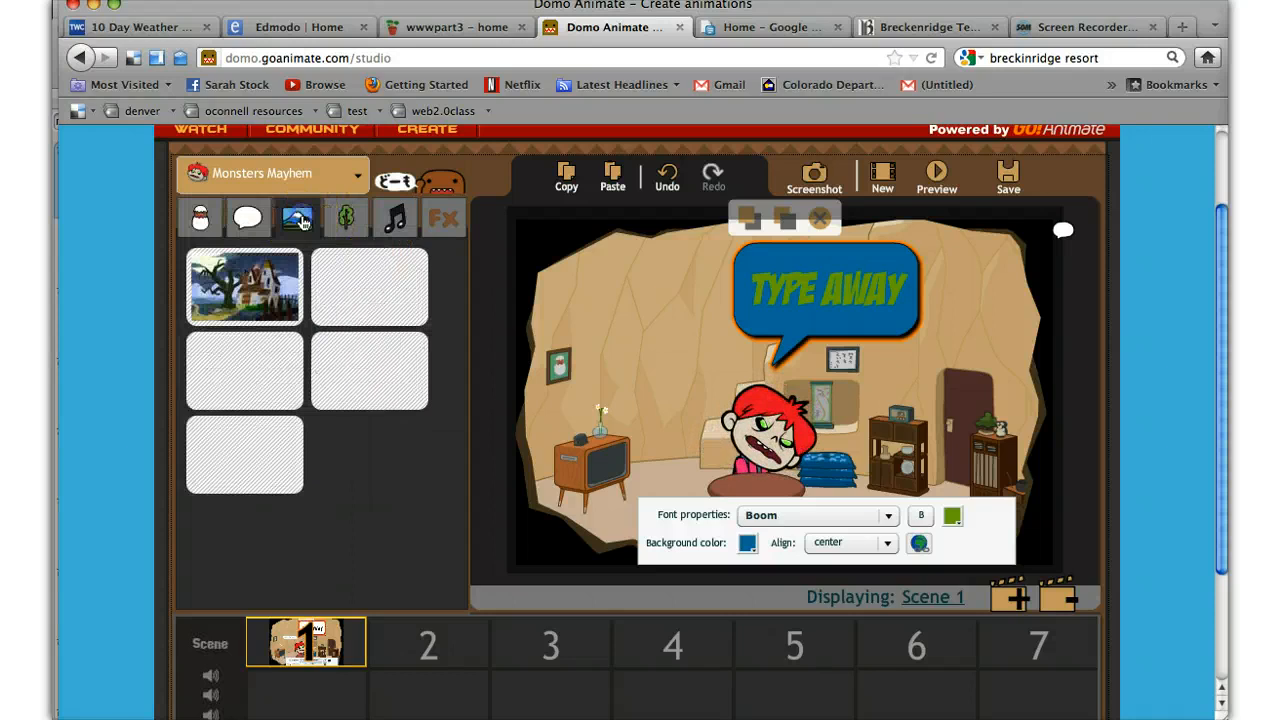
pyautogui.click(358, 179)
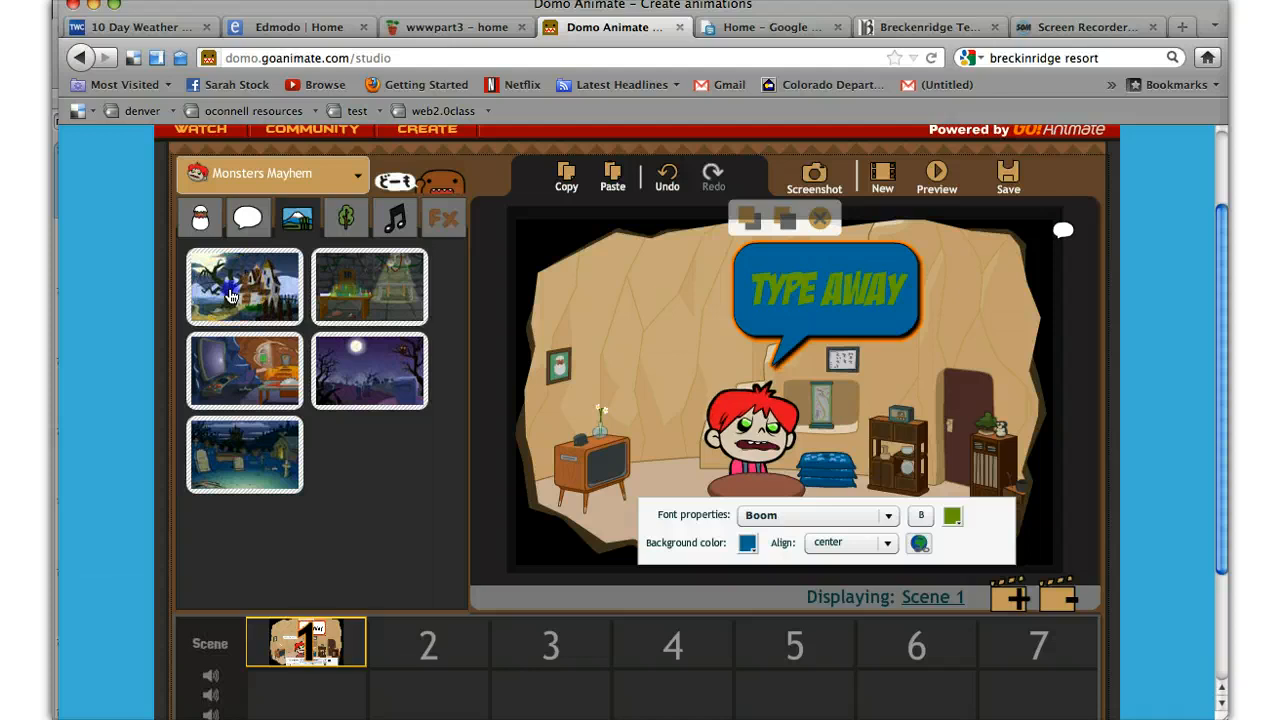
pyautogui.click(244, 286)
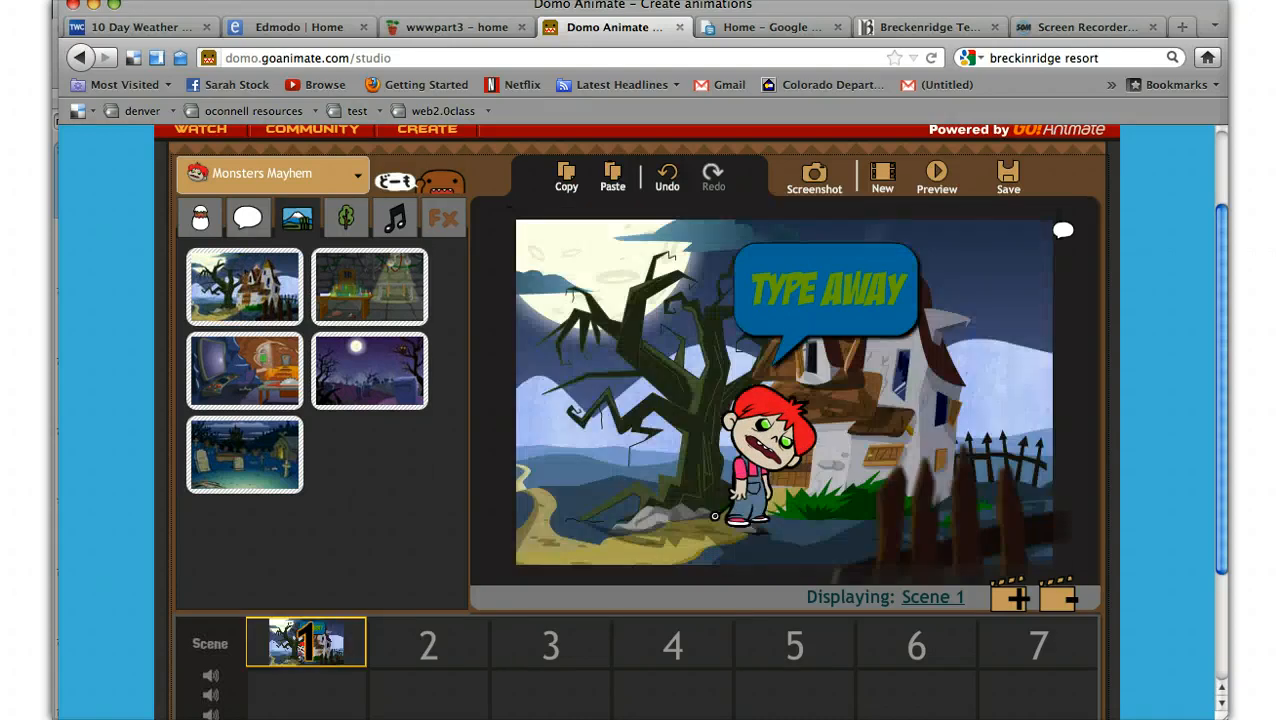
pyautogui.click(360, 178)
pyautogui.click(300, 243)
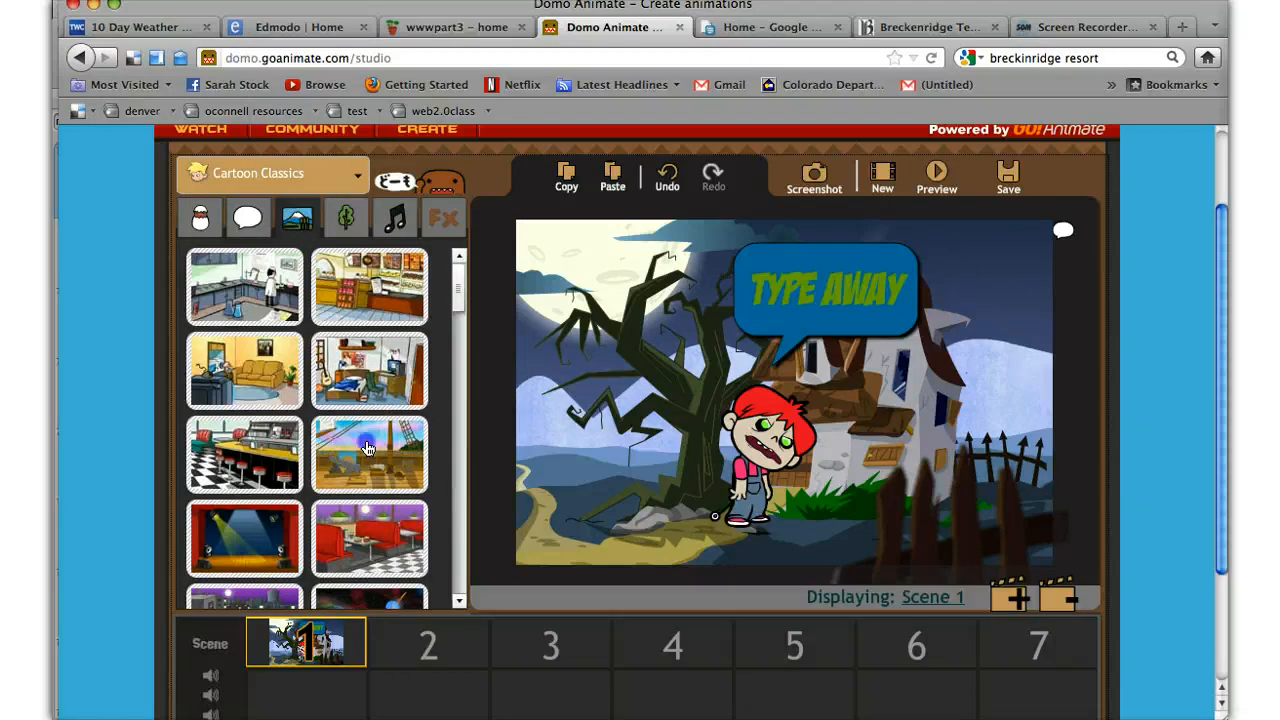
pyautogui.click(366, 448)
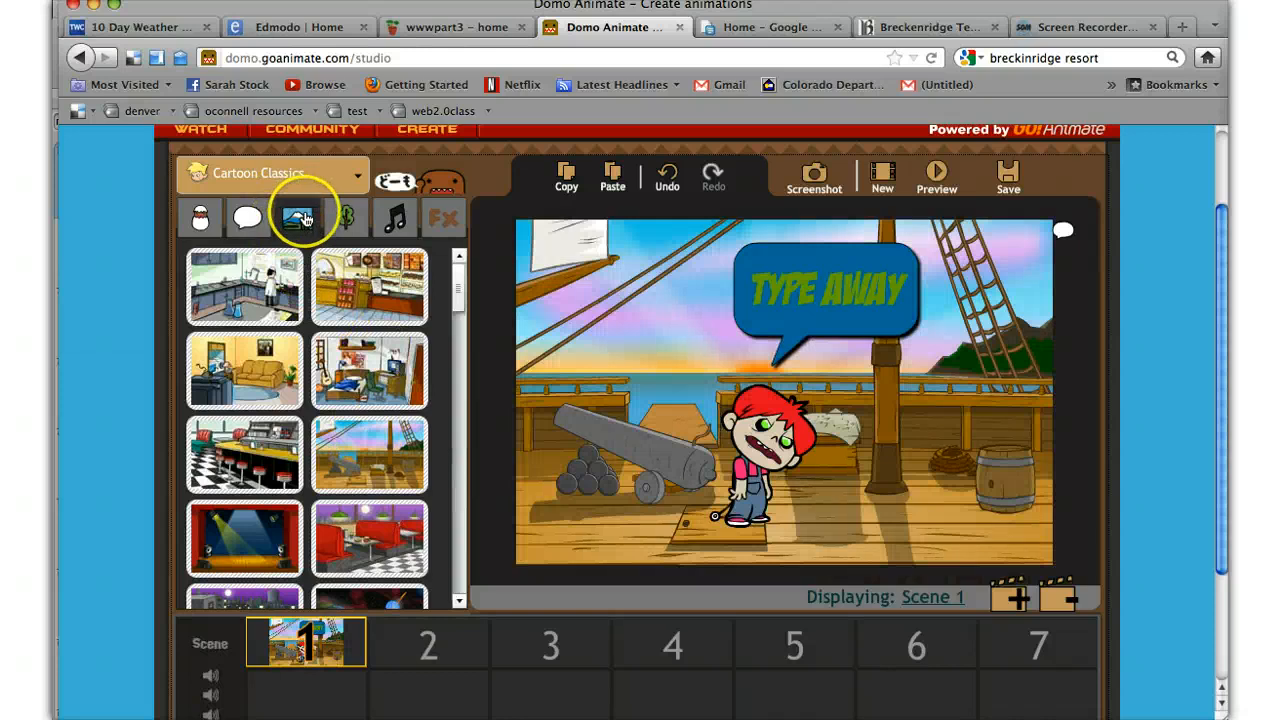
# Step: Switch back to Monsters Mayhem and apply the moonlit graveyard background
pyautogui.click(355, 186)
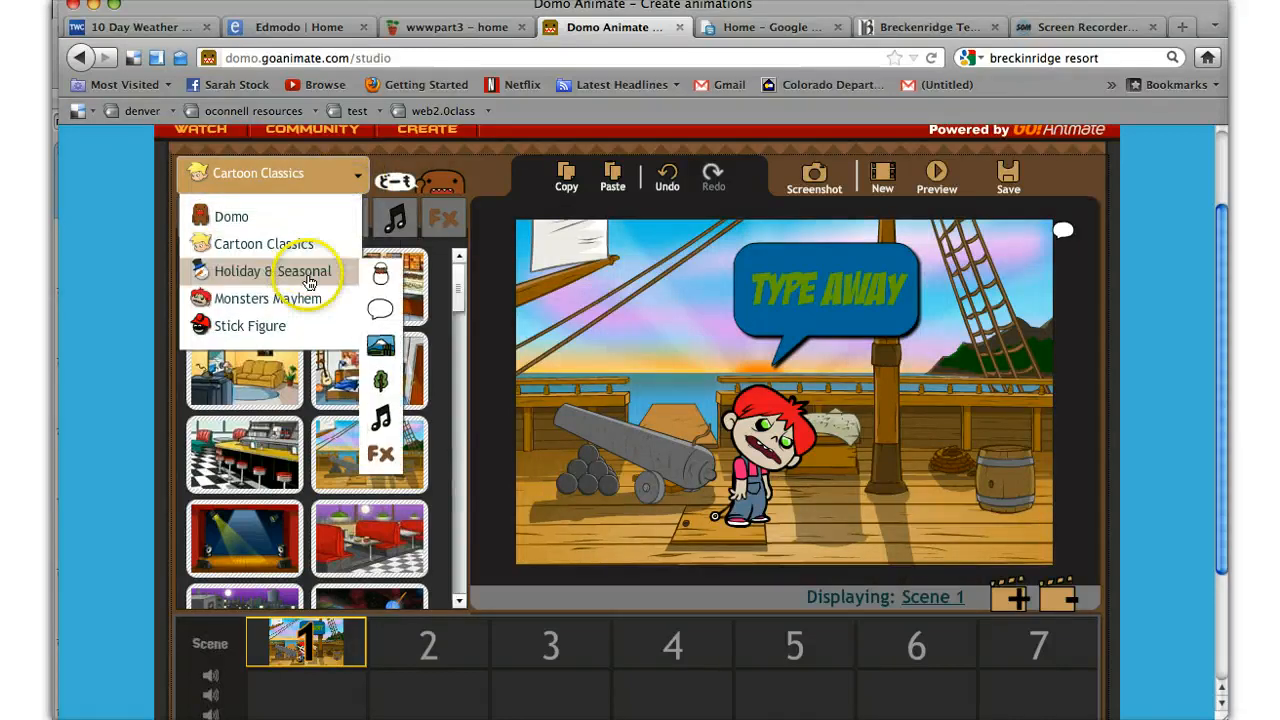
pyautogui.click(304, 298)
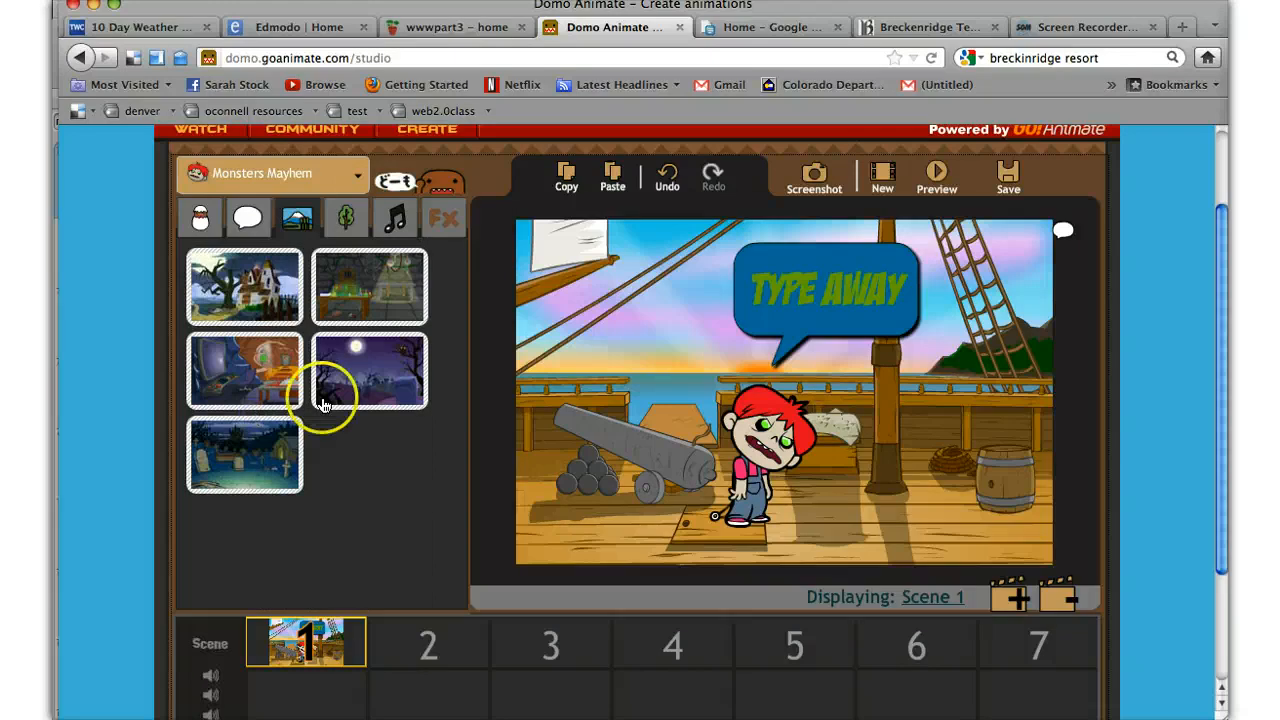
pyautogui.moveTo(352, 385); pyautogui.dragTo(350, 395)
pyautogui.click(345, 217)
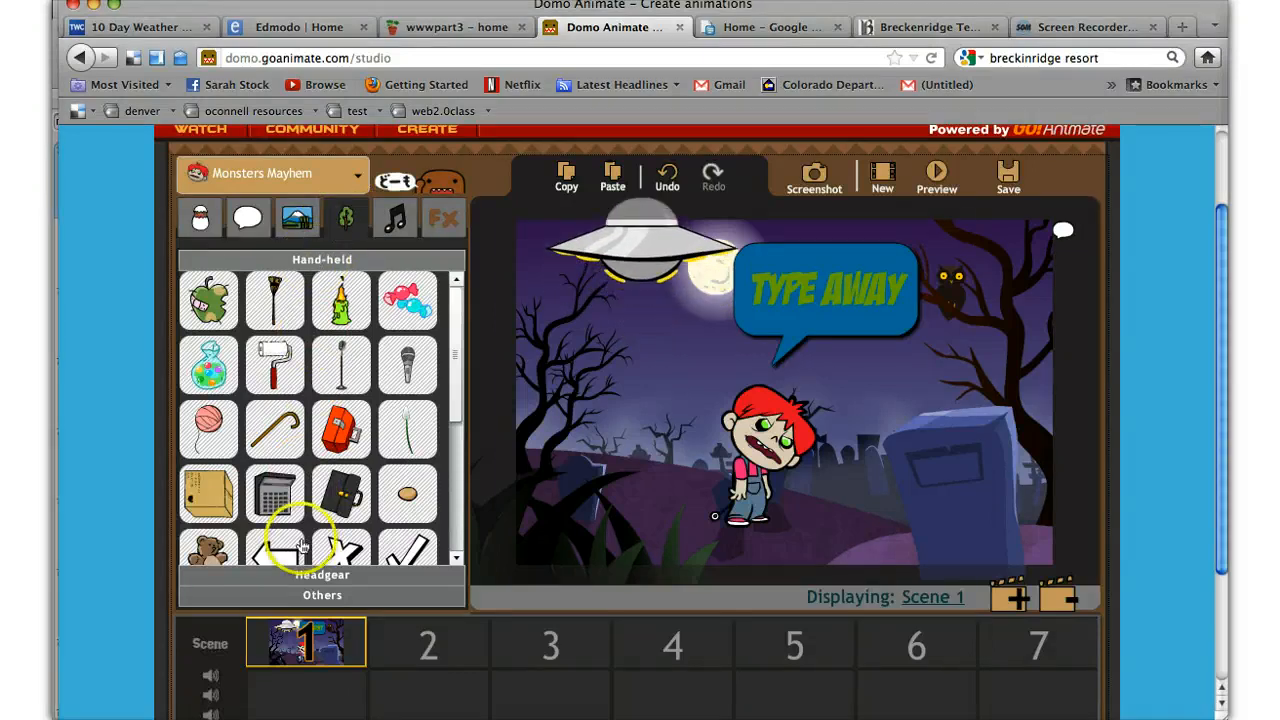
# Step: Place the UFO from the Others props in the sky and flip it to face the other way
pyautogui.click(307, 578)
pyautogui.click(312, 591)
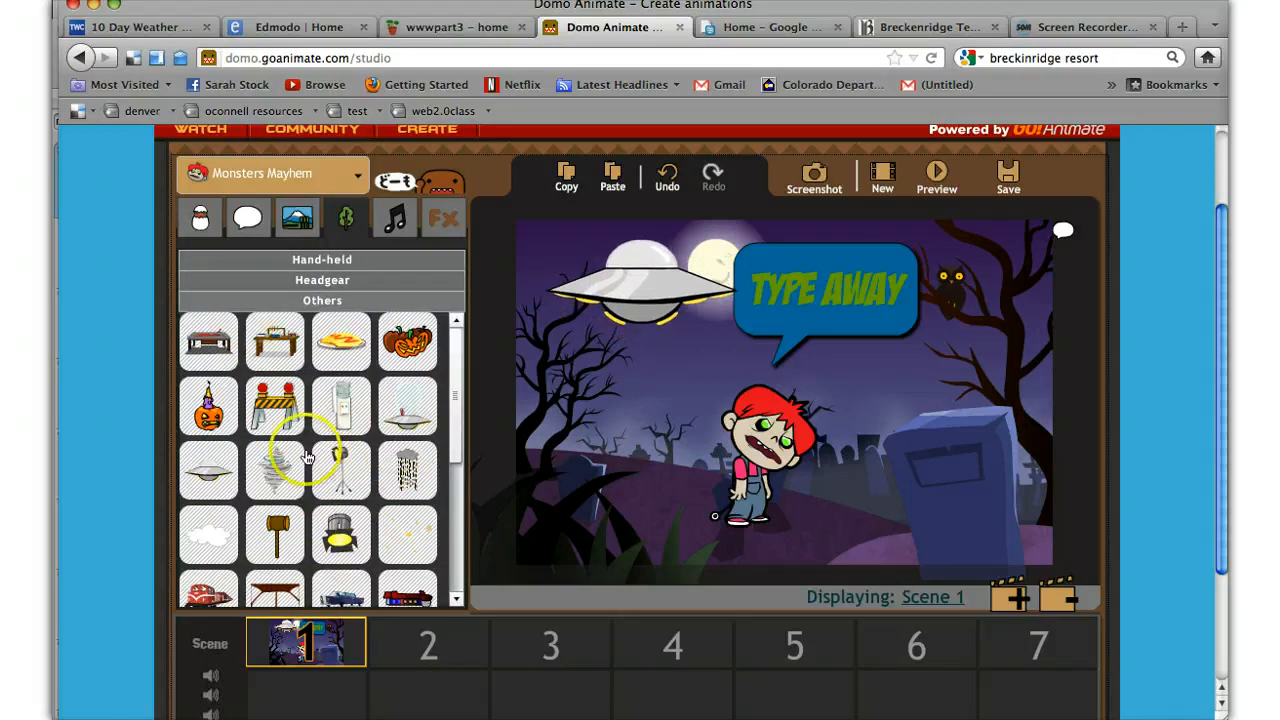
pyautogui.click(668, 283)
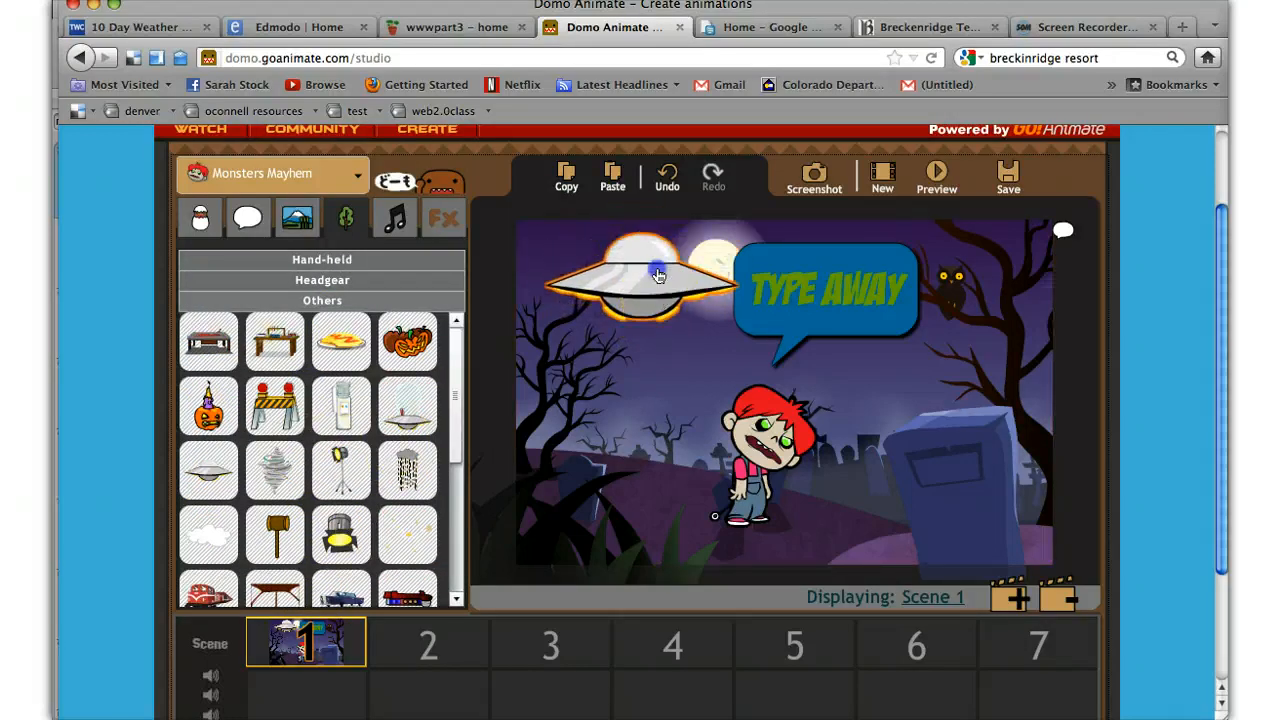
pyautogui.click(658, 276)
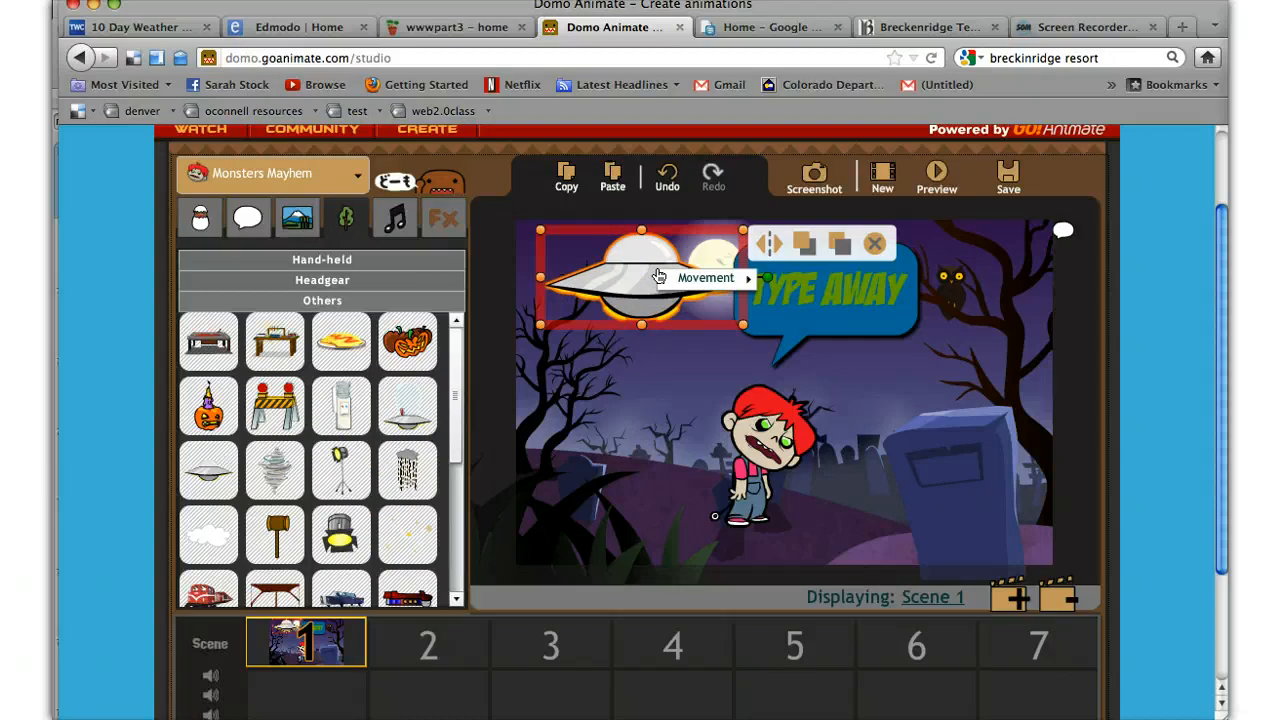
pyautogui.click(767, 244)
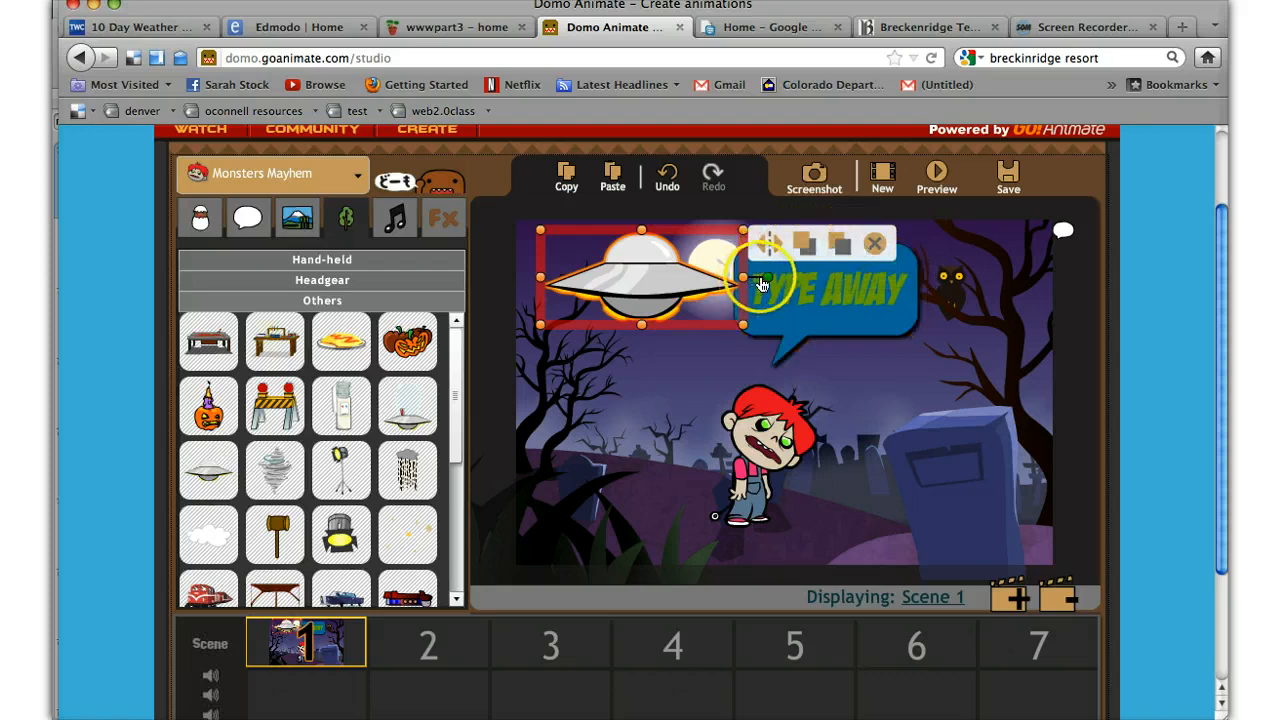
# Step: Give the UFO a slide motion path of about 257px gliding right across the sky
pyautogui.click(710, 287)
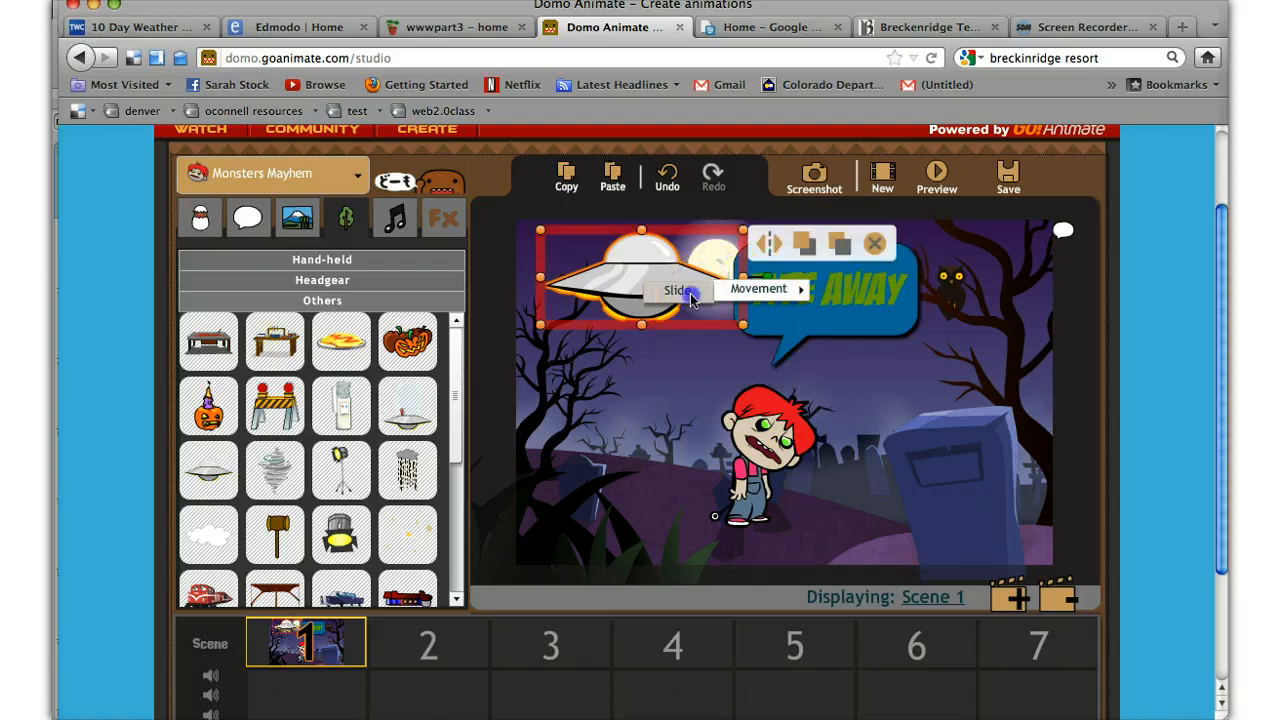
pyautogui.click(688, 291)
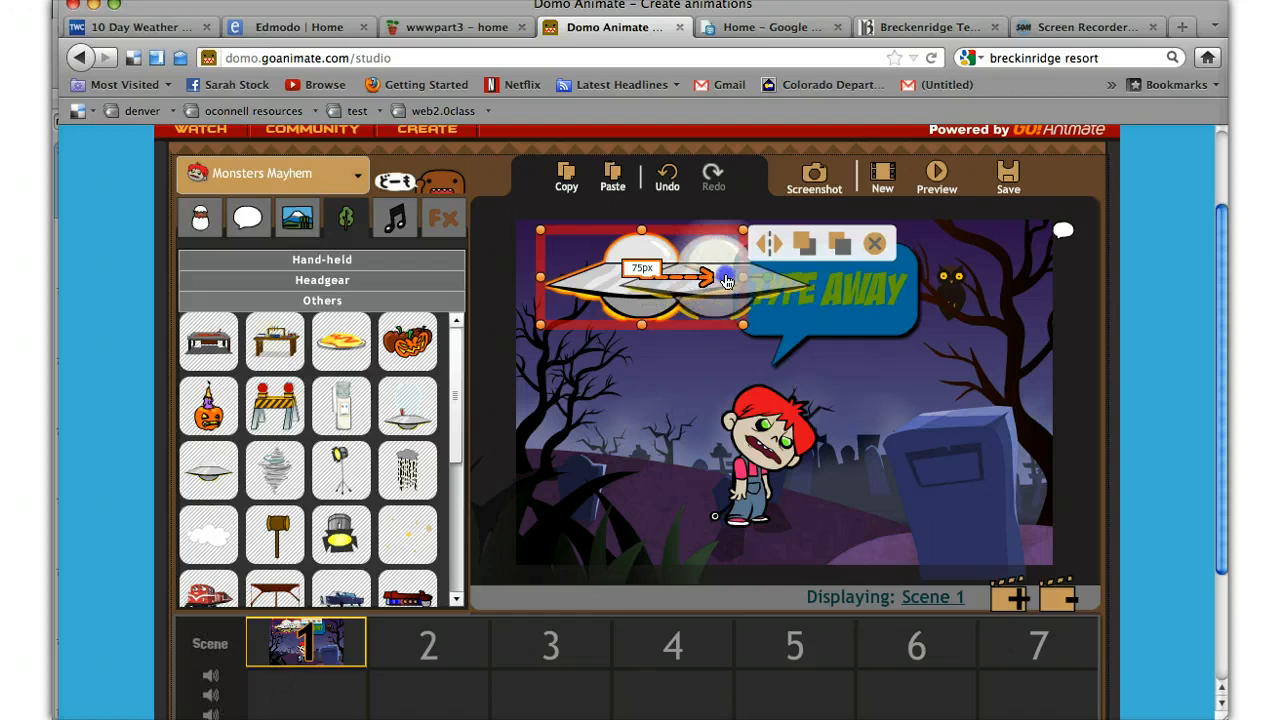
pyautogui.moveTo(764, 281); pyautogui.dragTo(942, 287)
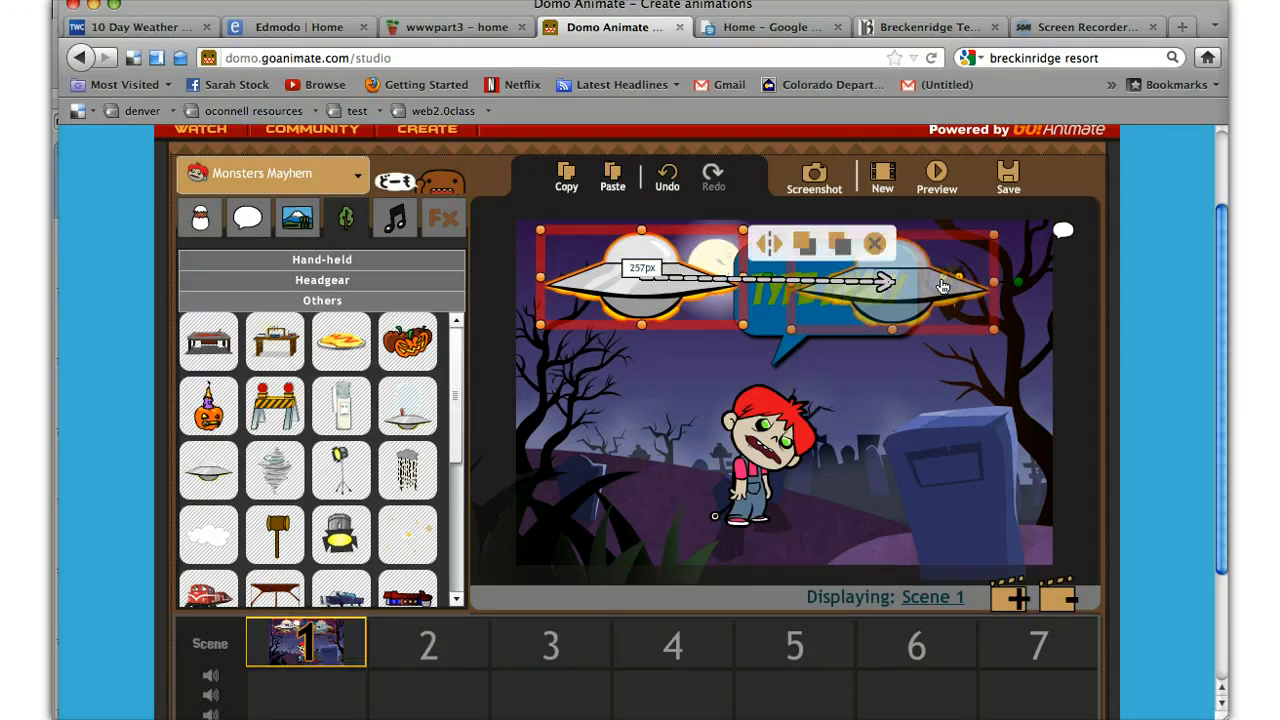
pyautogui.click(664, 389)
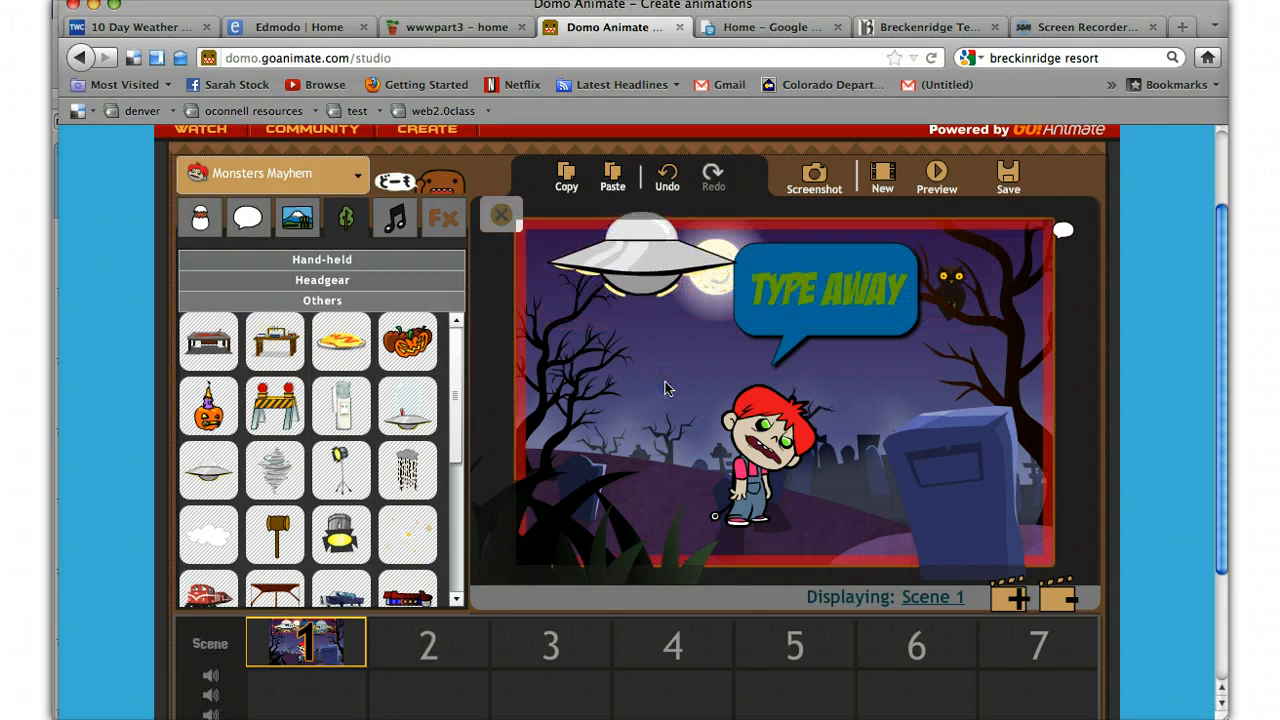
pyautogui.click(517, 476)
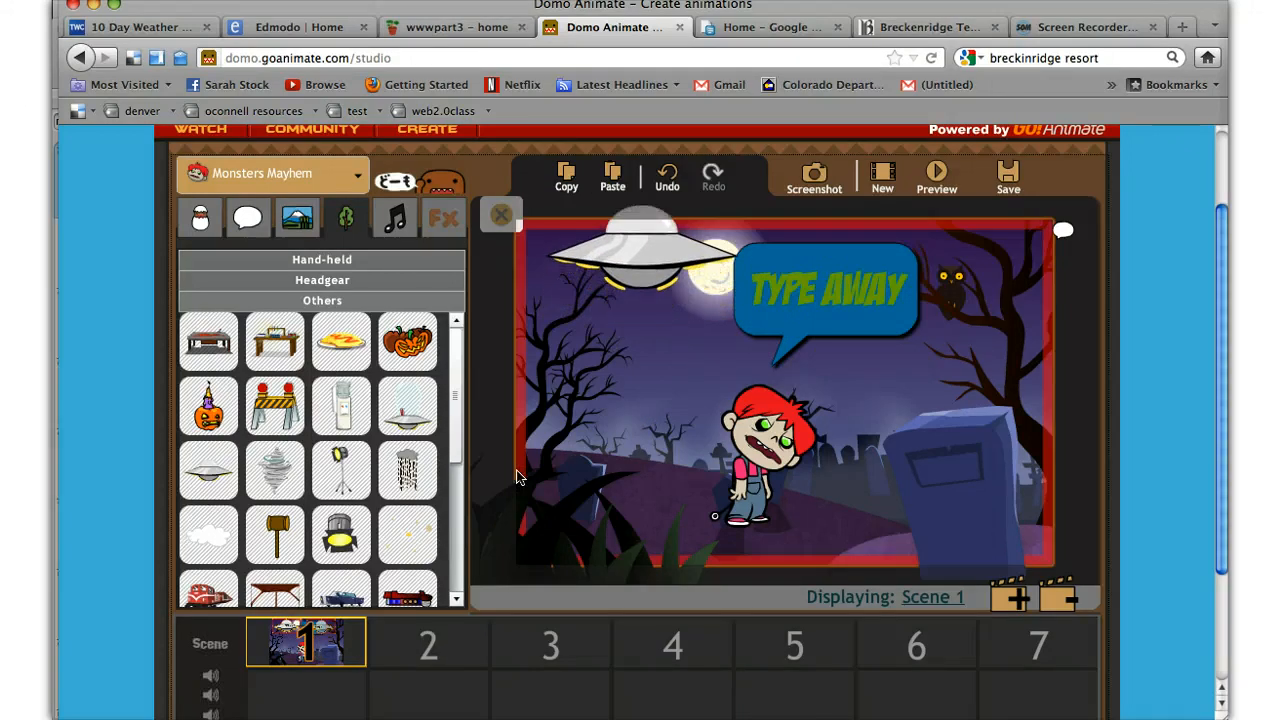
# Step: Drag the headphones from the Headgear props onto the zombie boy's head
pyautogui.click(400, 281)
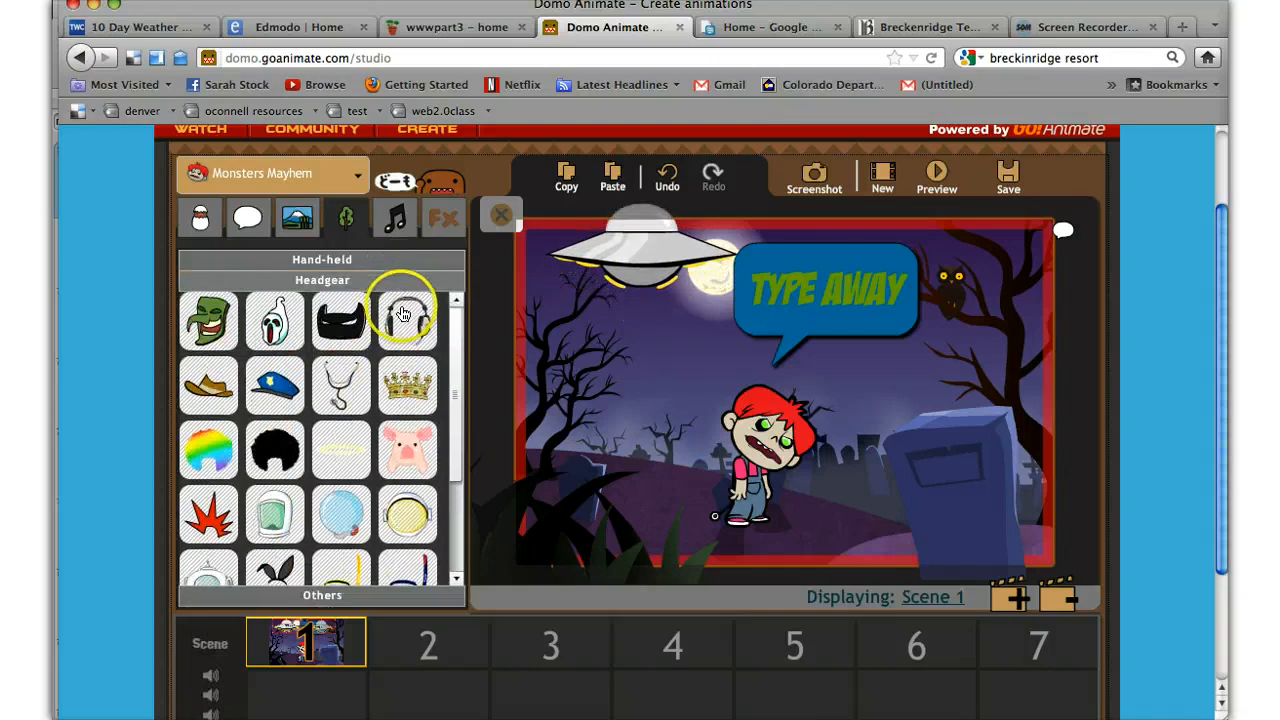
pyautogui.click(403, 311)
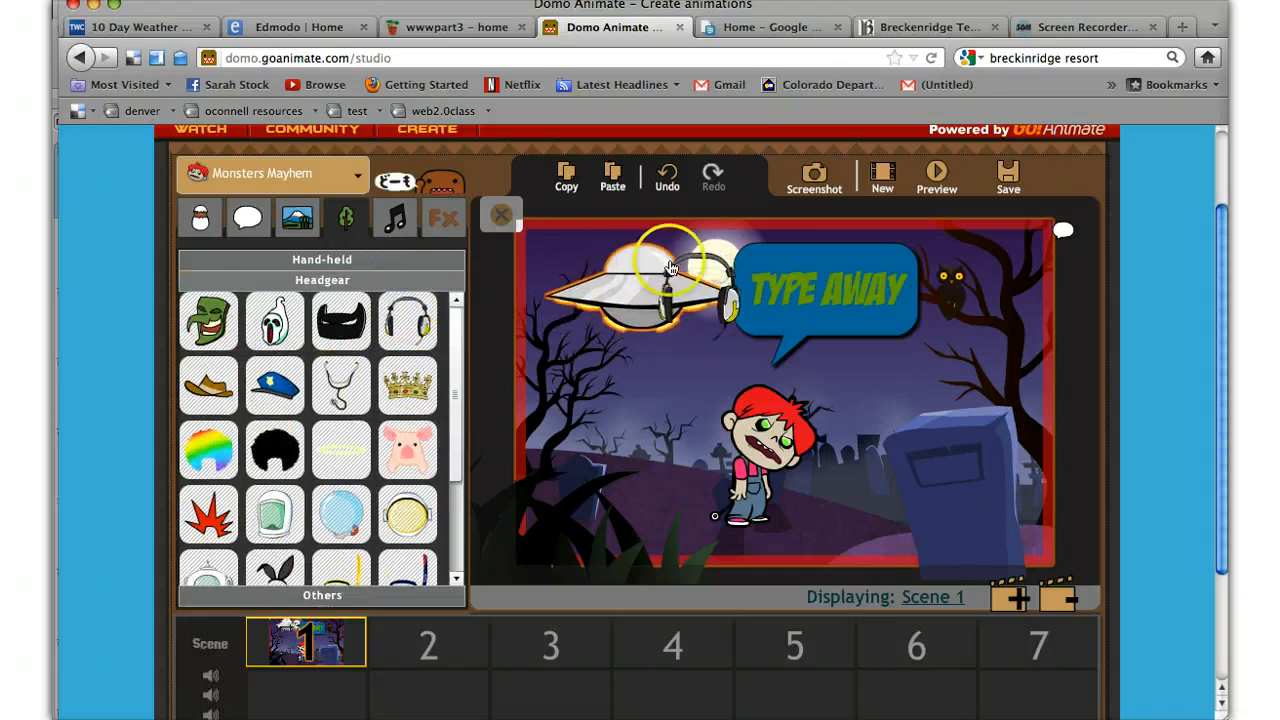
pyautogui.moveTo(700, 263); pyautogui.dragTo(765, 412)
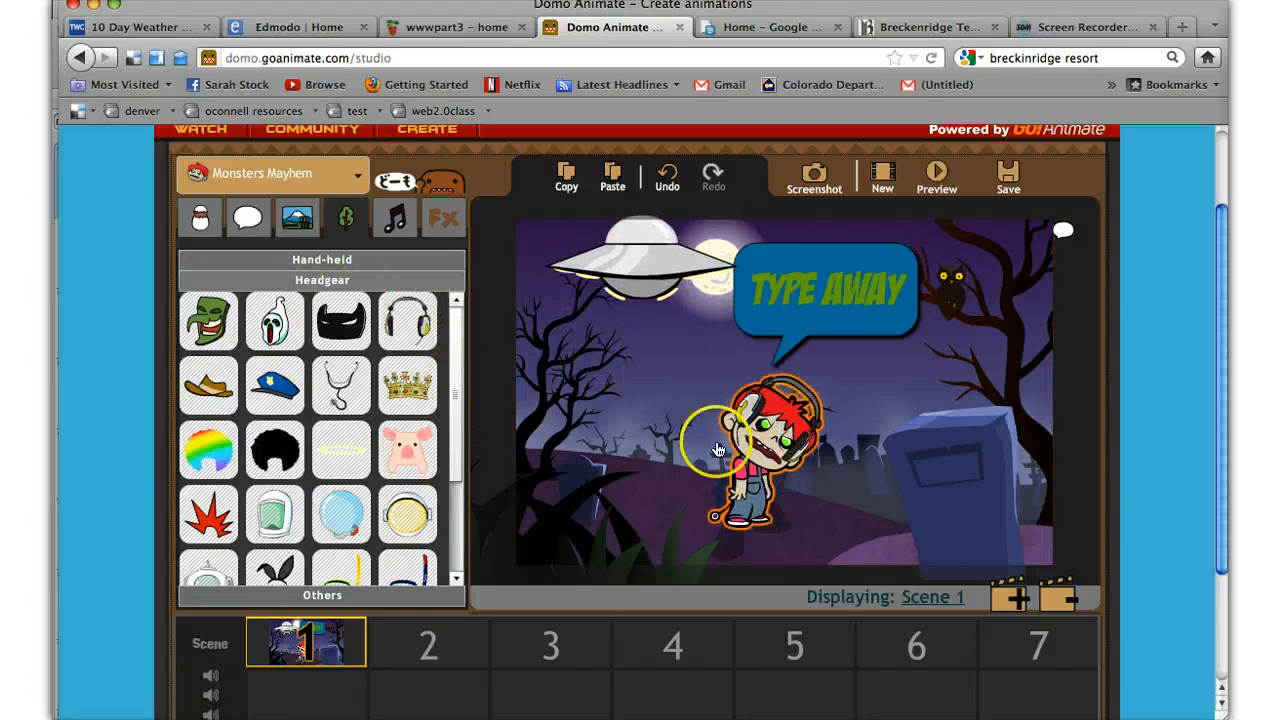
pyautogui.click(341, 260)
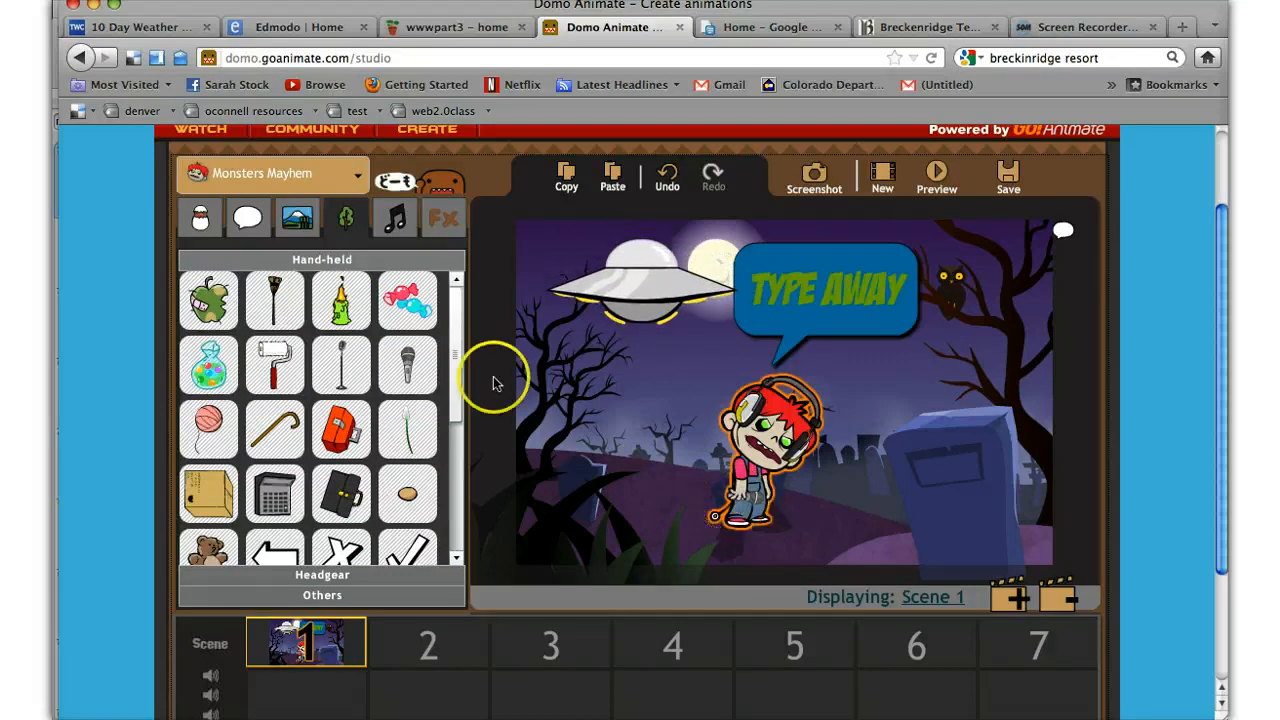
# Step: Have the zombie boy hold the calculator, replacing the orange toolbox first tried
pyautogui.moveTo(340, 418); pyautogui.dragTo(674, 500)
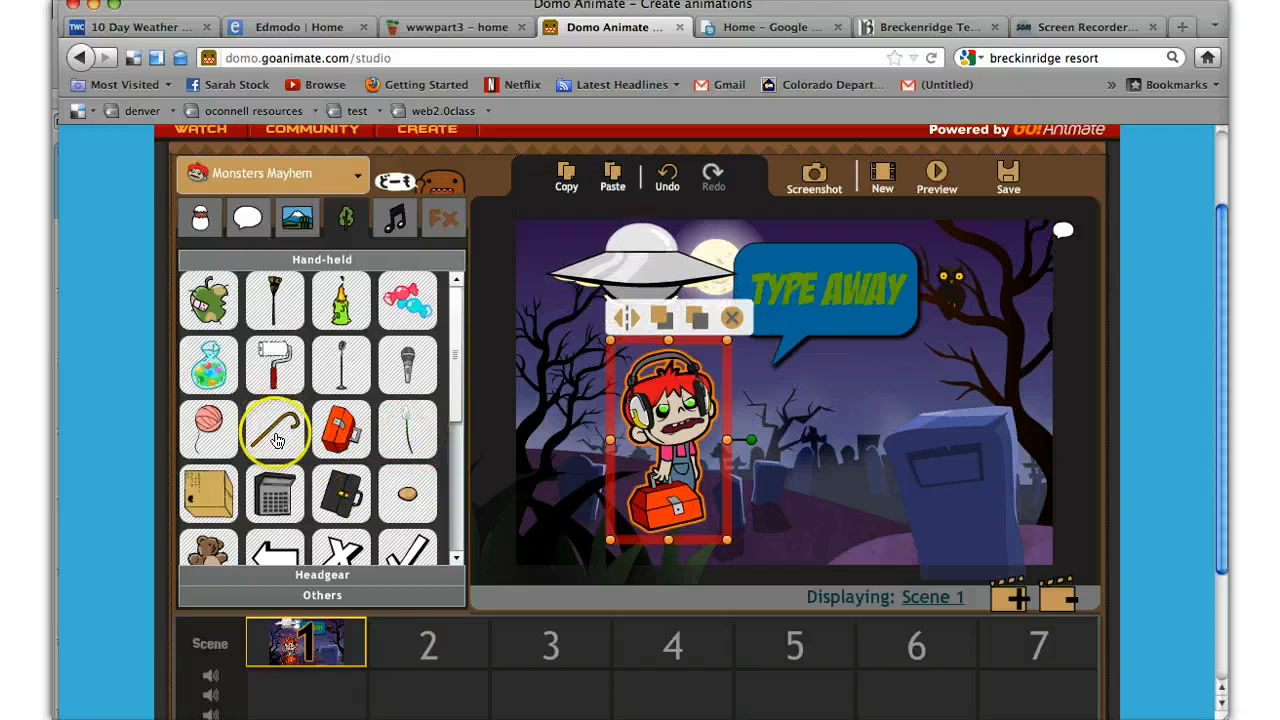
pyautogui.moveTo(280, 488); pyautogui.dragTo(694, 462)
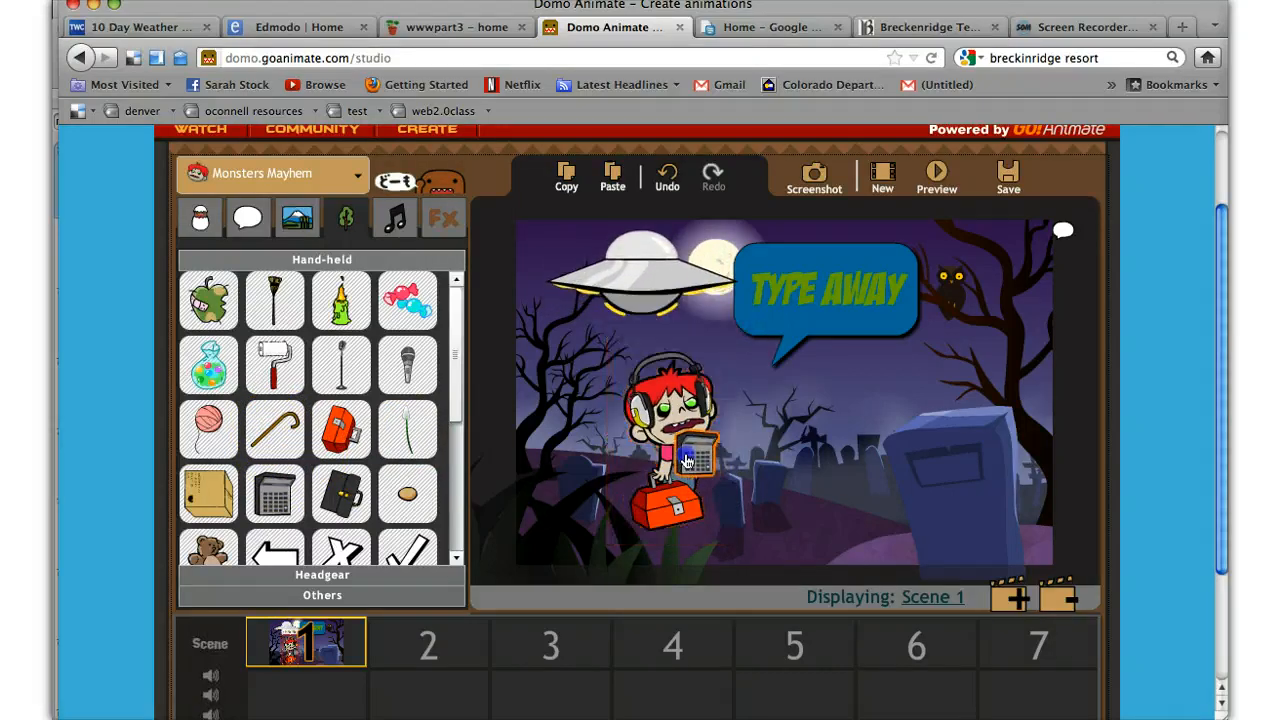
pyautogui.click(661, 481)
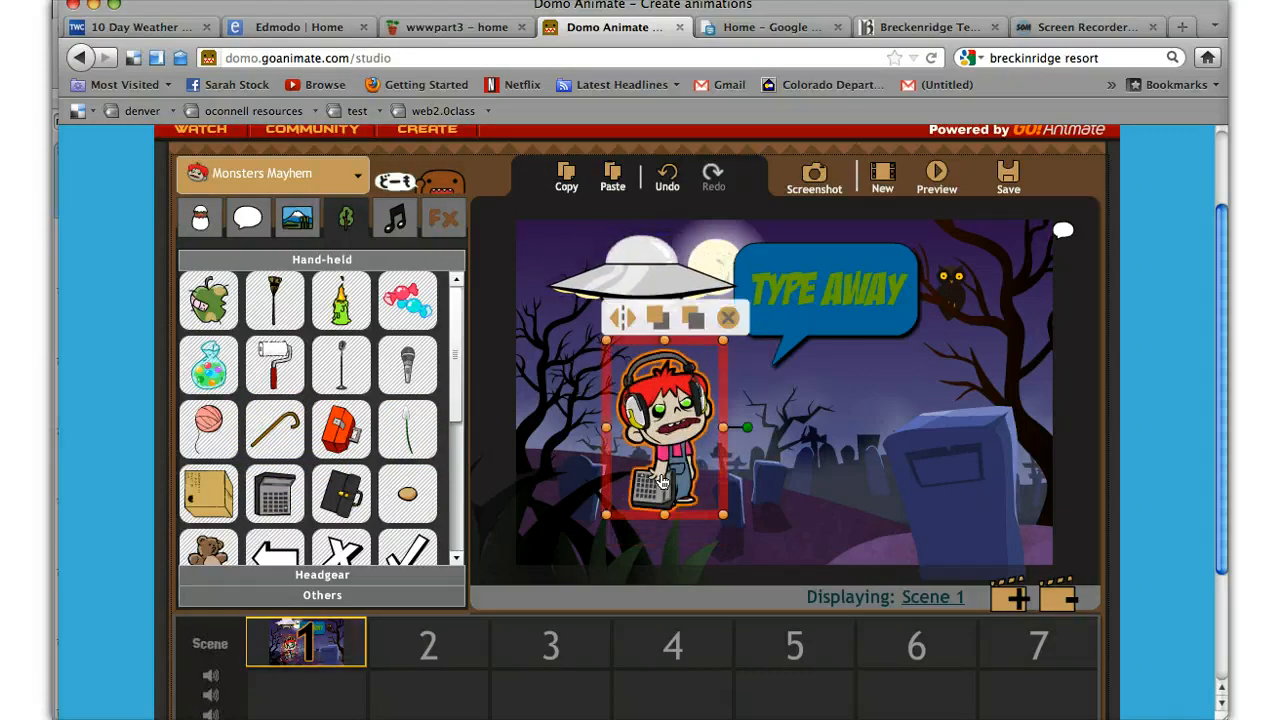
# Step: Give the character the Kiss action and then a walking movement
pyautogui.click(722, 458)
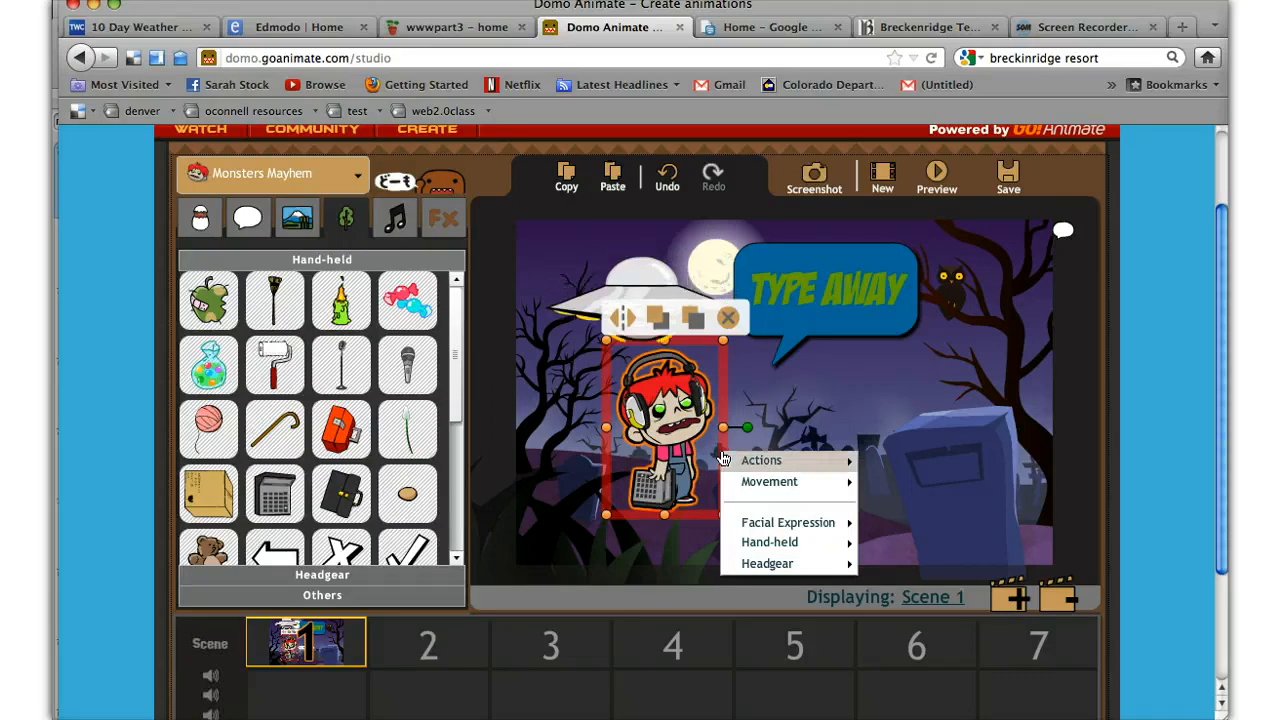
pyautogui.click(685, 474)
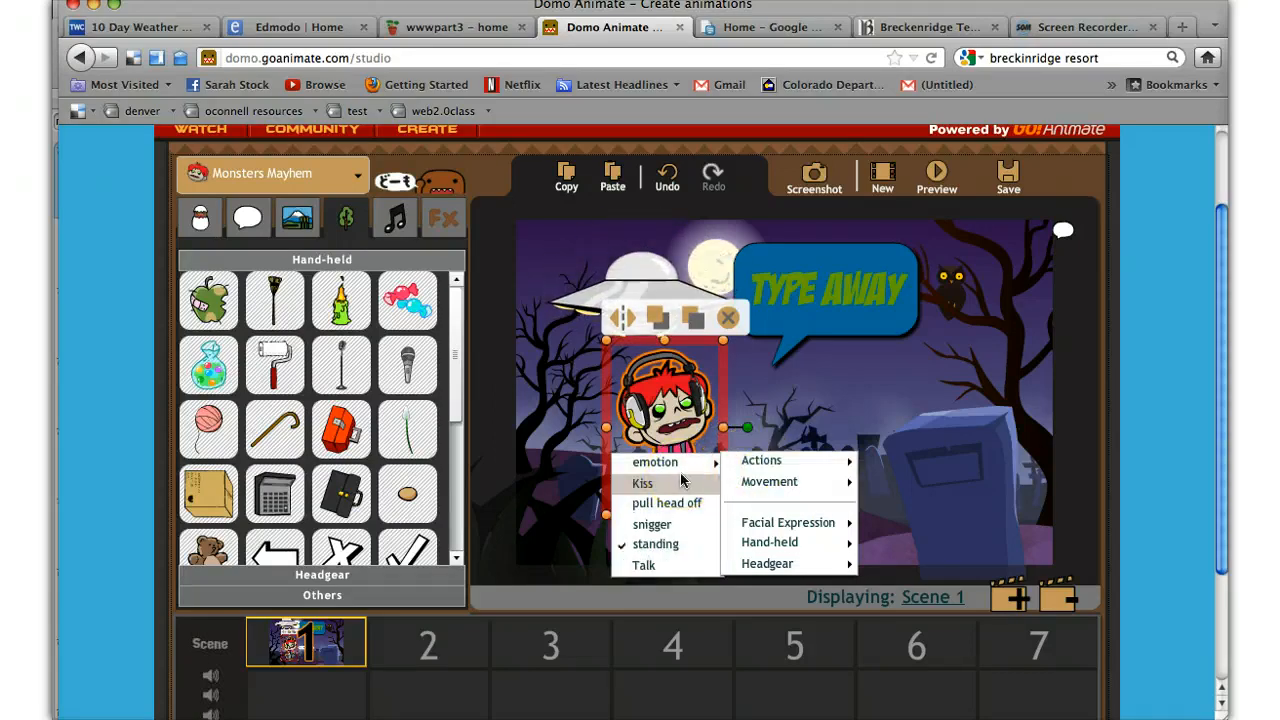
pyautogui.click(660, 486)
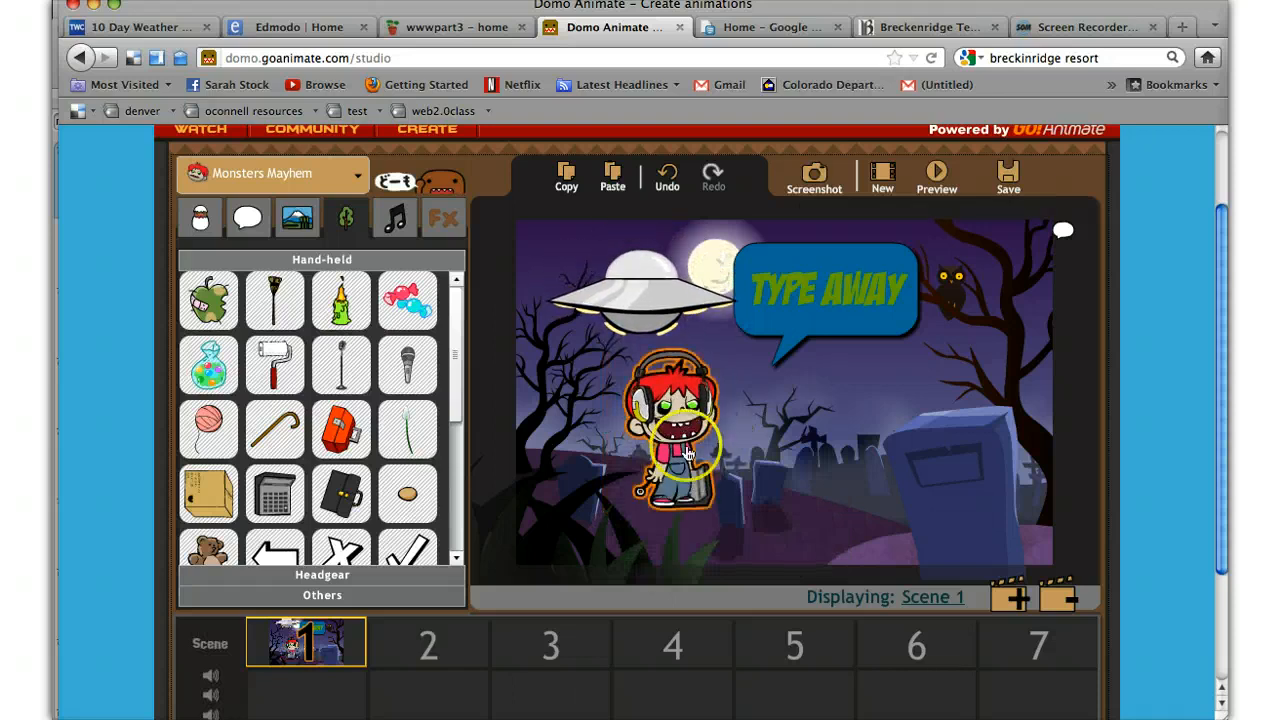
pyautogui.rightClick(668, 420)
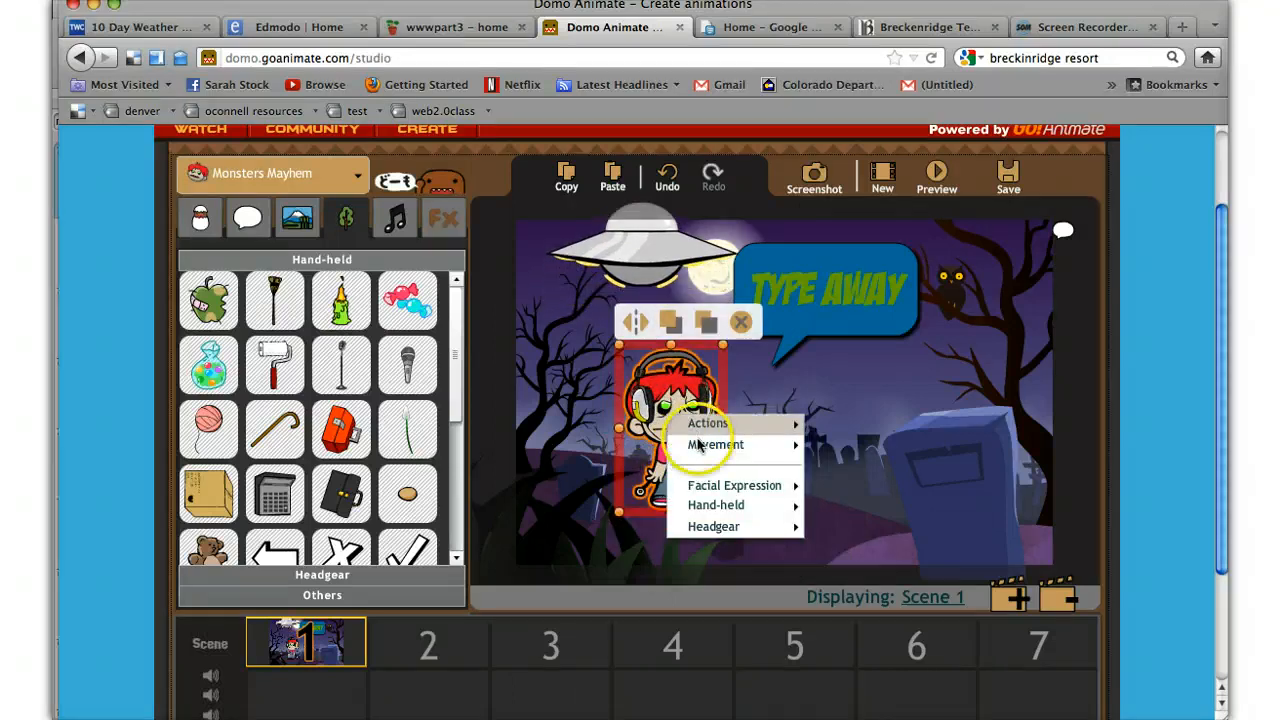
pyautogui.moveTo(706, 447)
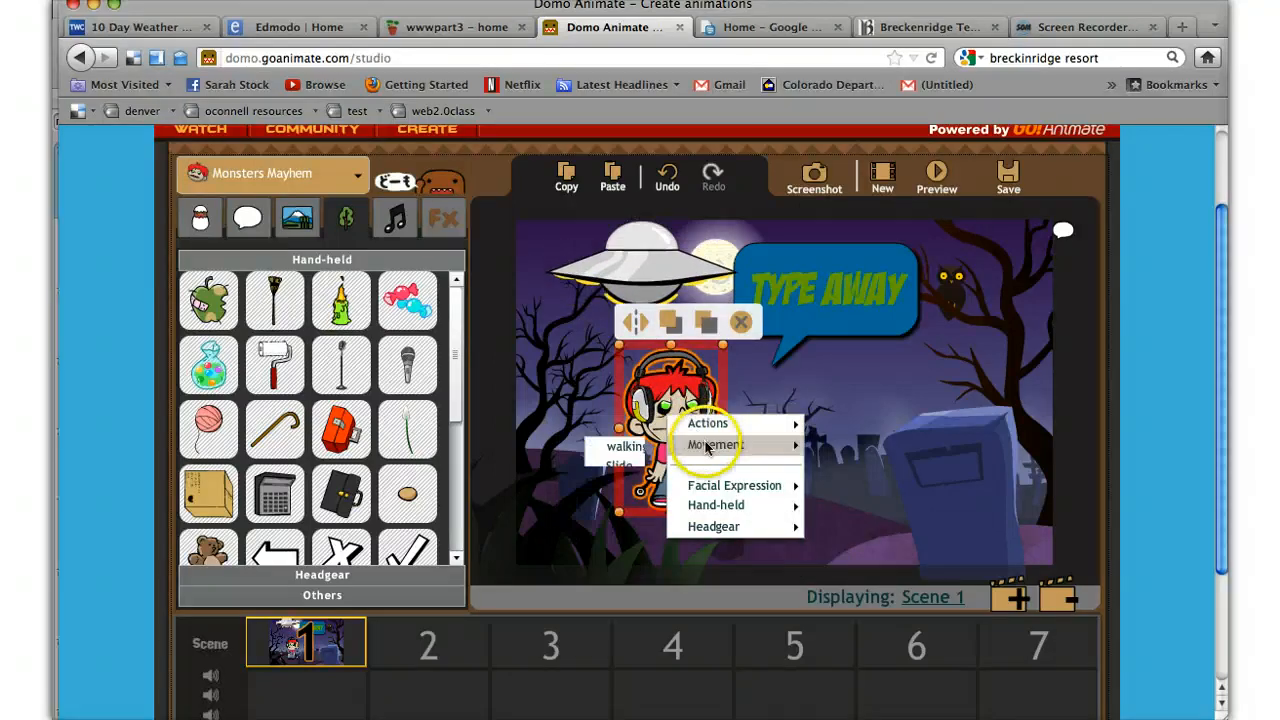
pyautogui.click(637, 446)
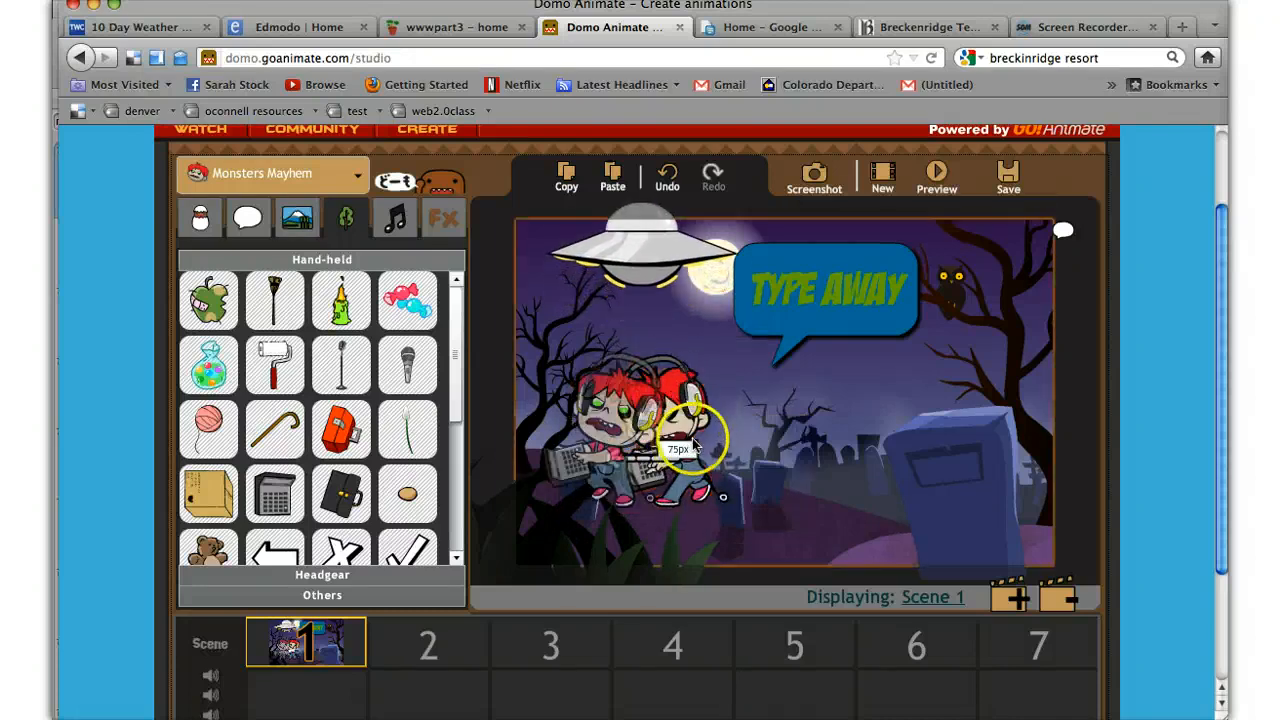
# Step: Pull the walk's end back and move the zombie boy to the left of the graveyard
pyautogui.click(641, 455)
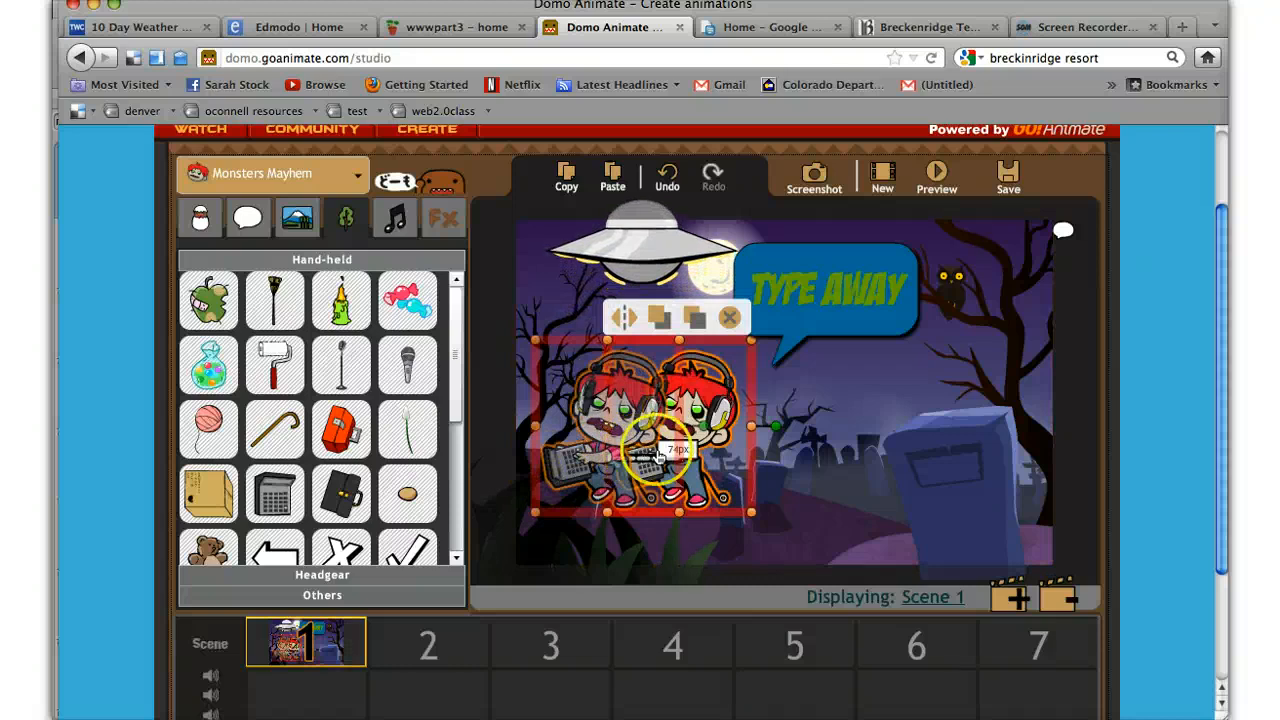
pyautogui.click(775, 446)
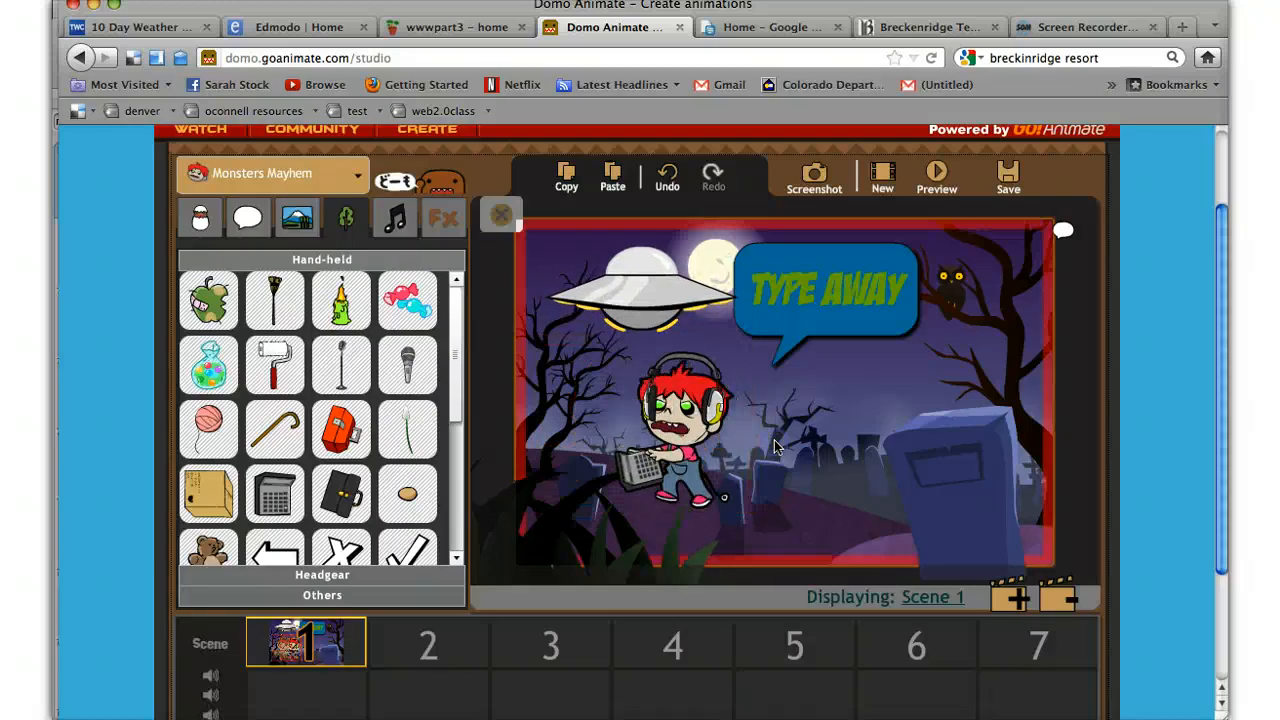
pyautogui.click(664, 459)
pyautogui.click(633, 453)
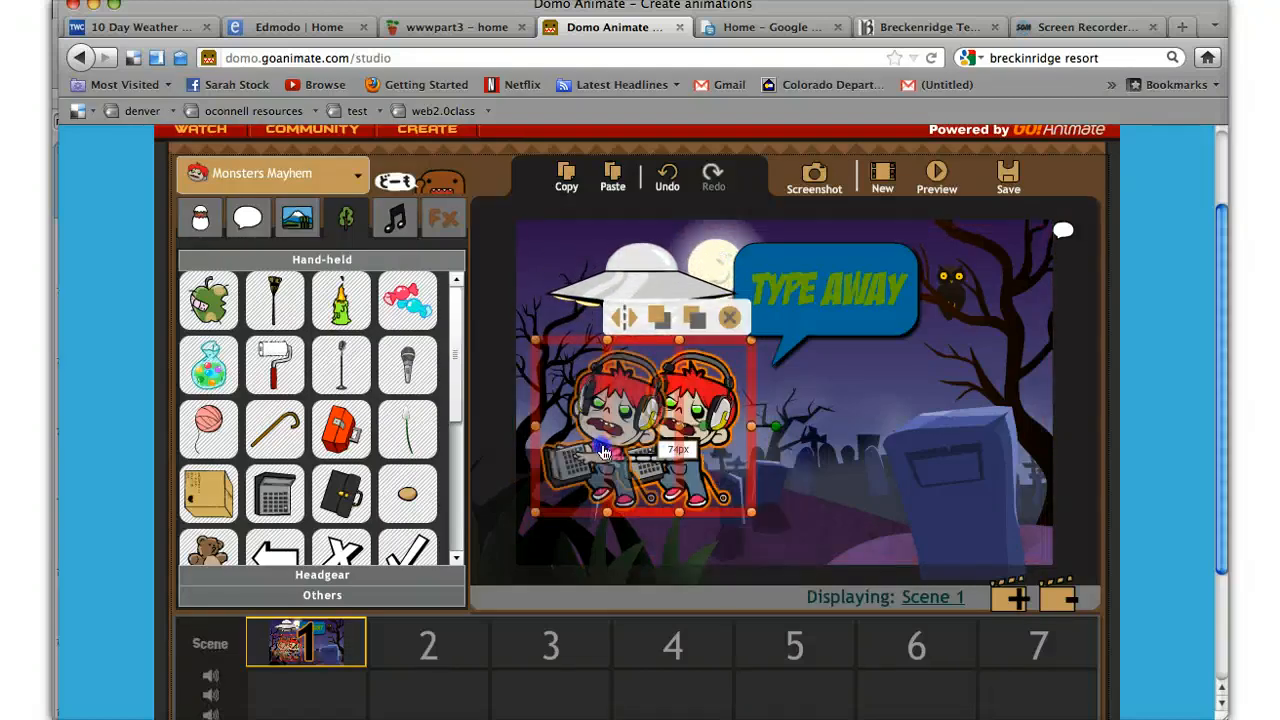
pyautogui.click(713, 437)
pyautogui.moveTo(676, 432); pyautogui.dragTo(581, 440)
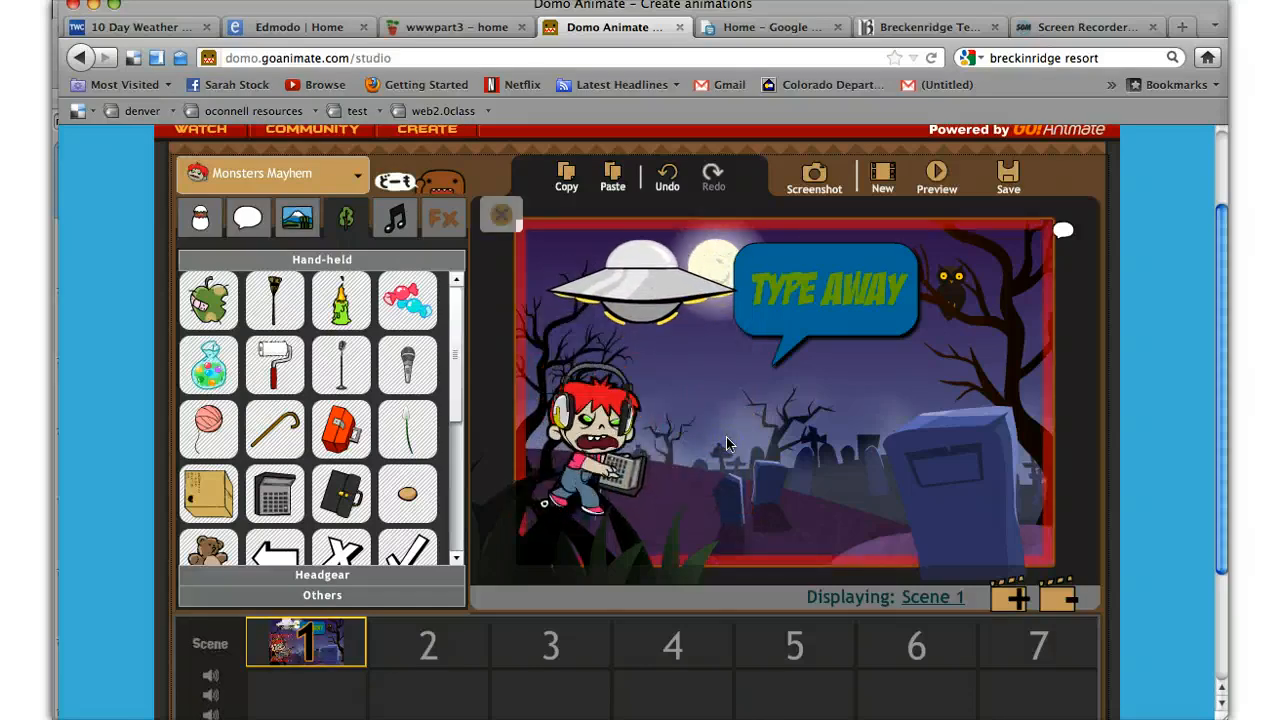
pyautogui.moveTo(628, 460); pyautogui.dragTo(618, 450)
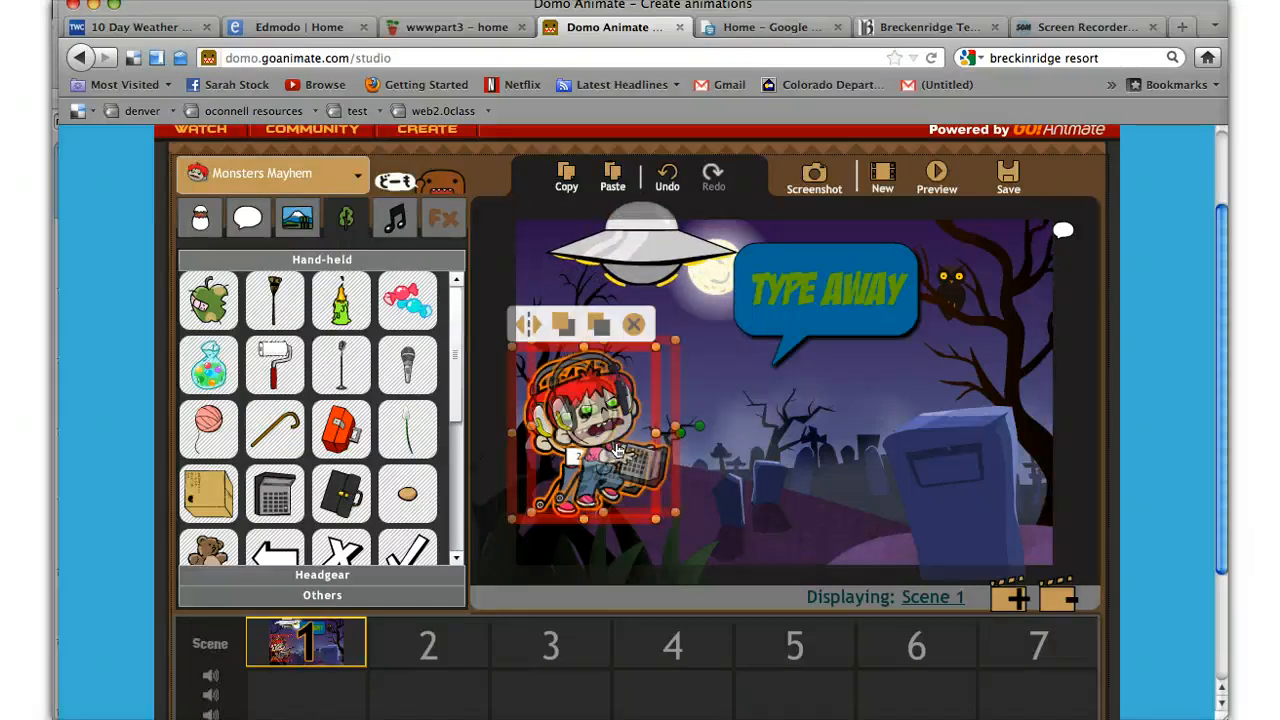
# Step: Stretch his walking path to about 216px right toward the tombstone and preview it
pyautogui.click(621, 454)
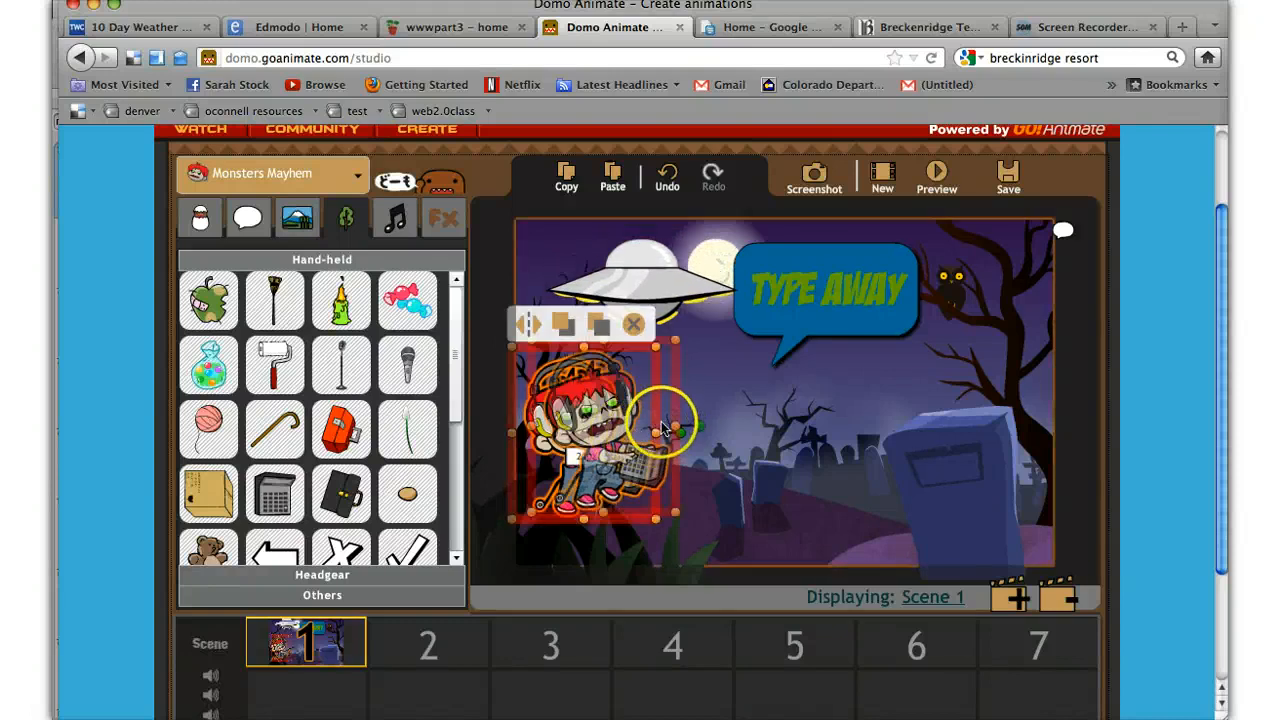
pyautogui.moveTo(731, 430); pyautogui.dragTo(867, 436)
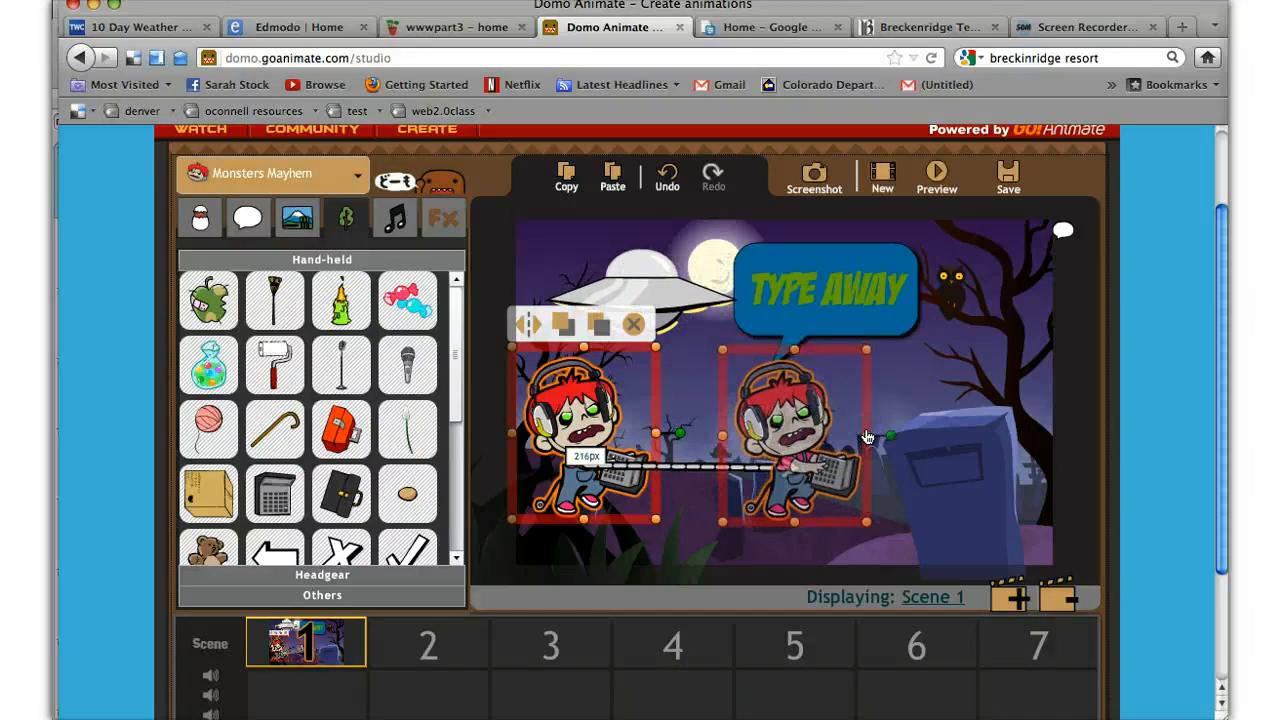
pyautogui.click(680, 480)
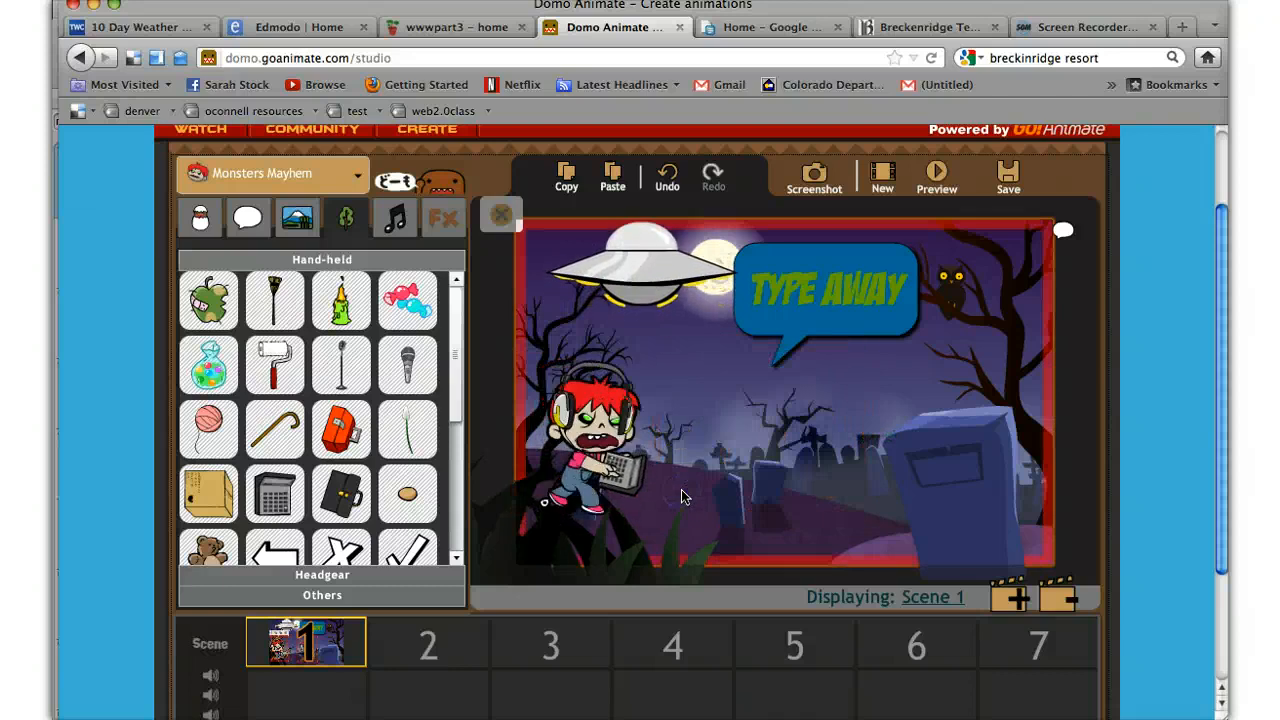
pyautogui.click(597, 455)
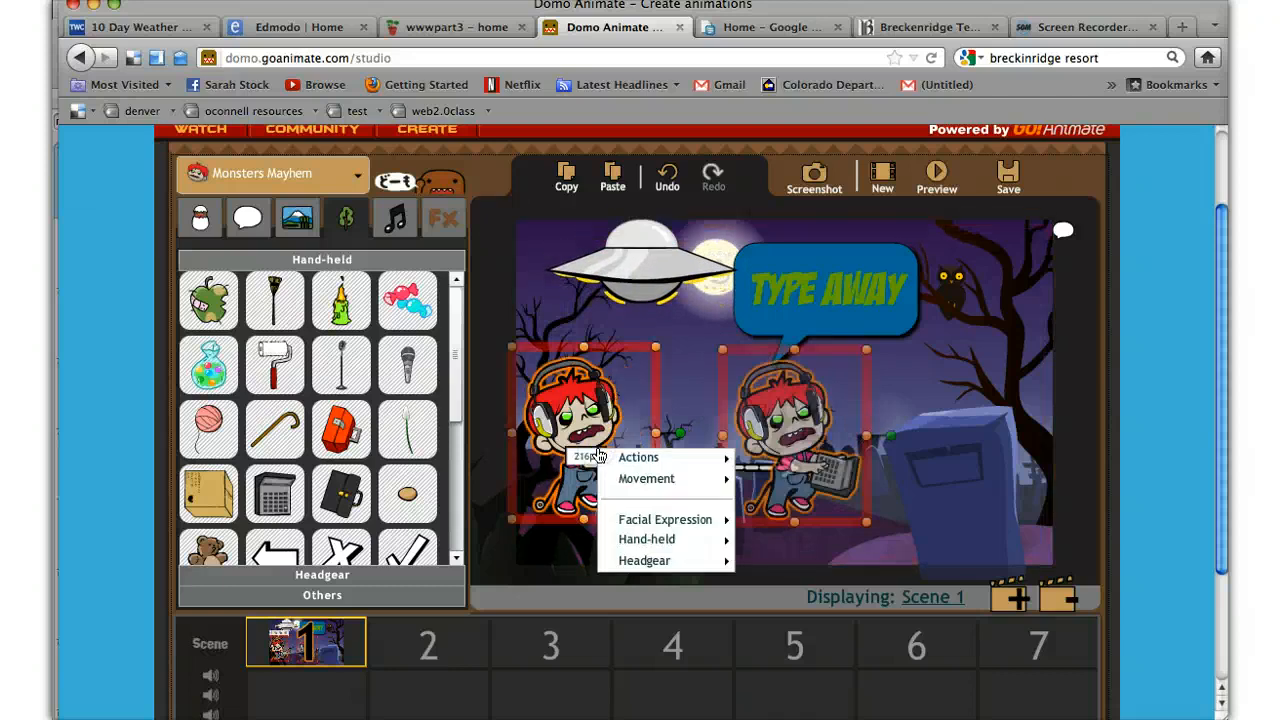
pyautogui.click(870, 572)
pyautogui.click(675, 453)
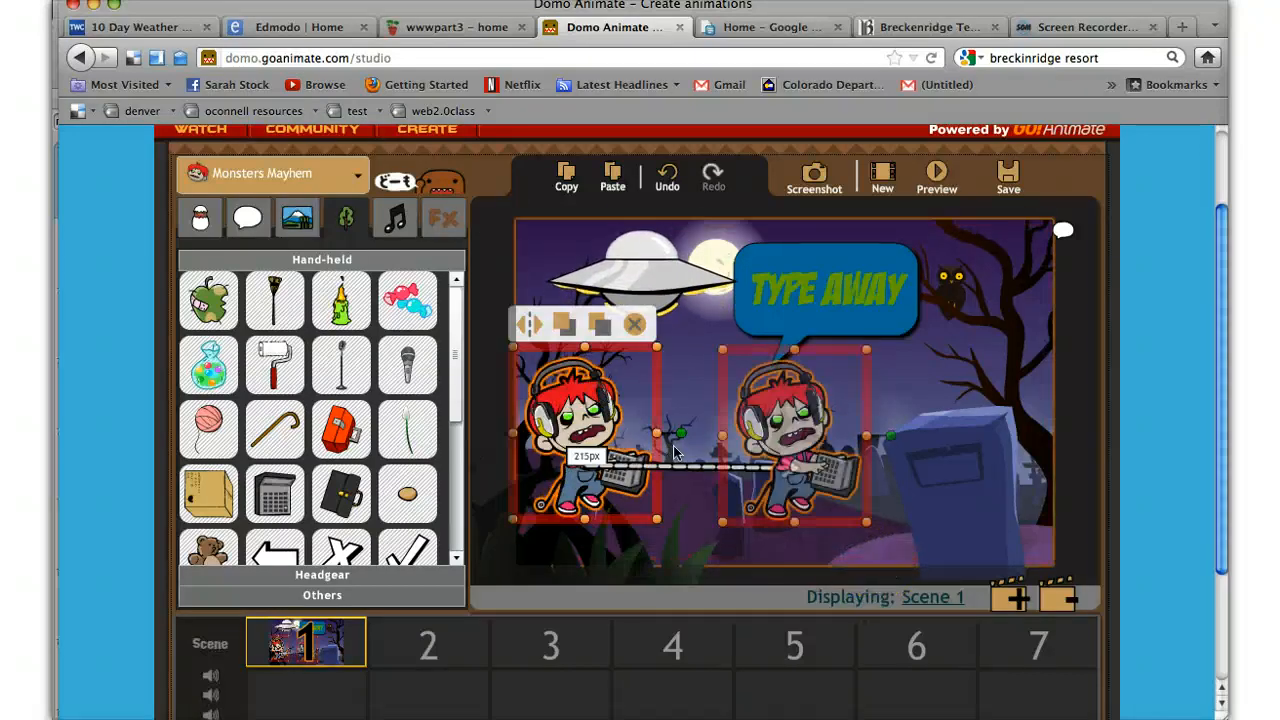
pyautogui.click(750, 445)
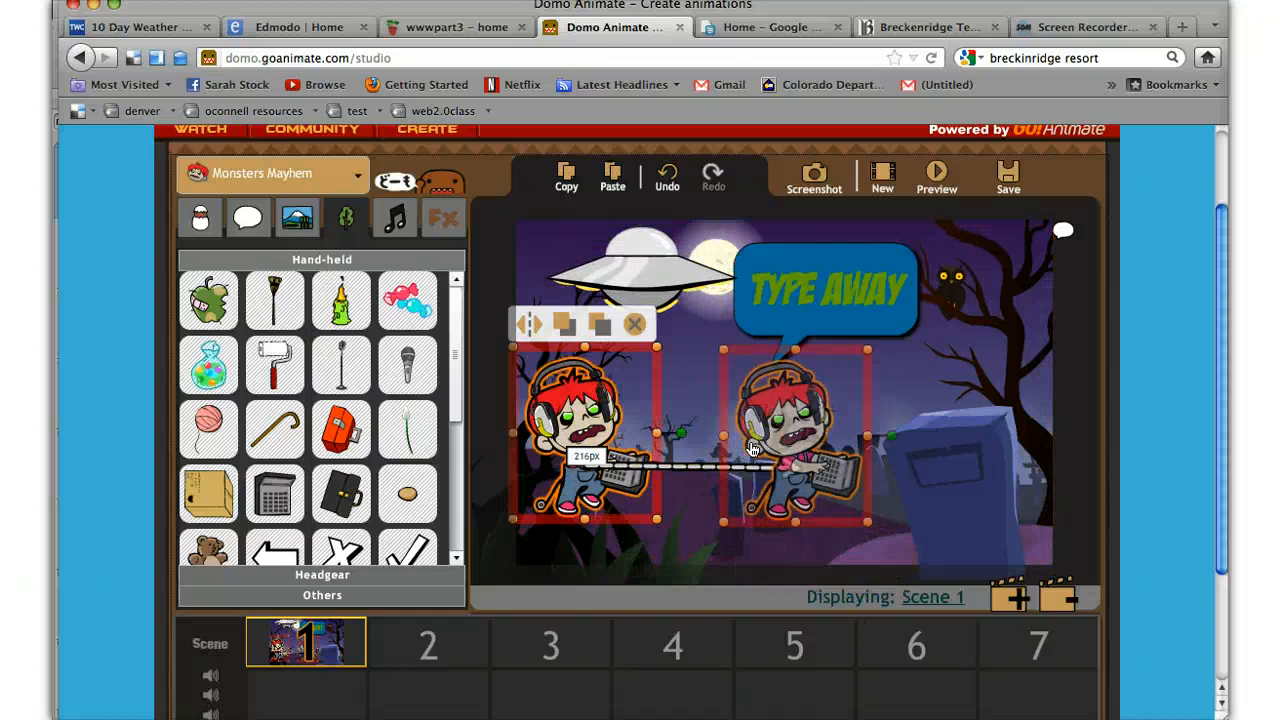
pyautogui.click(285, 638)
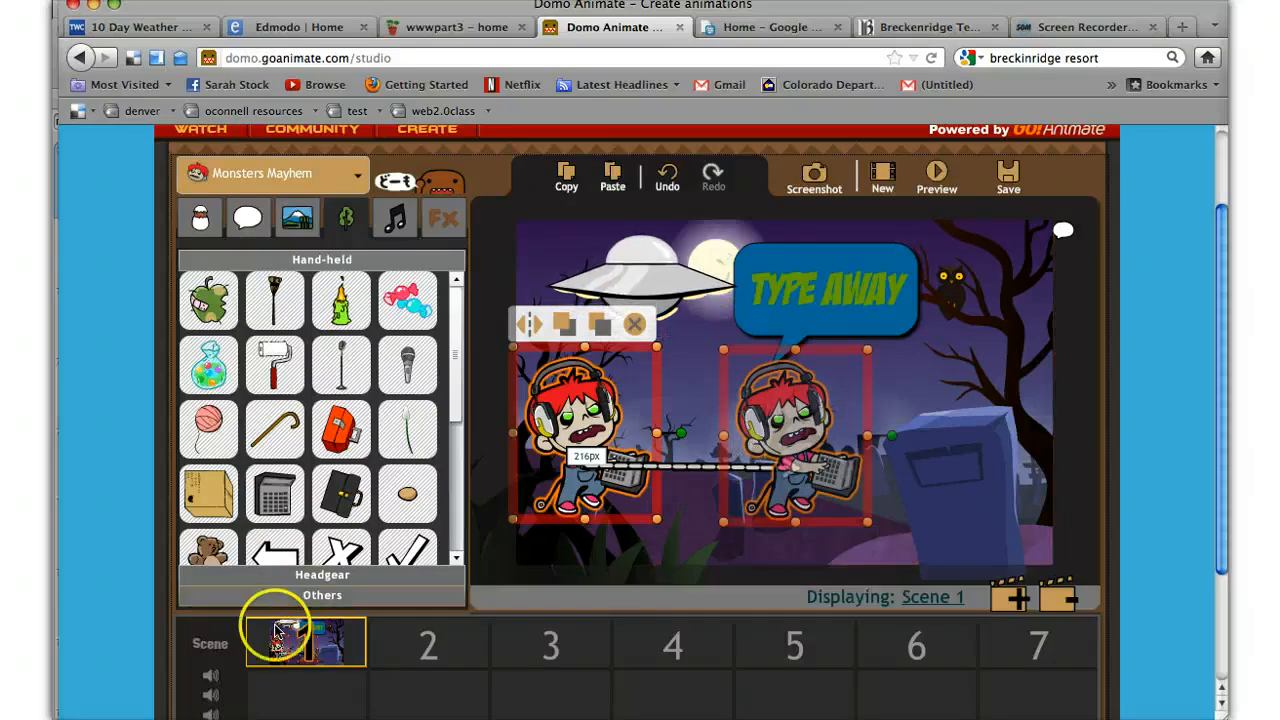
# Step: Give the walking boy in Scene 1 the thinking facial expression
pyautogui.rightClick(609, 437)
pyautogui.click(655, 503)
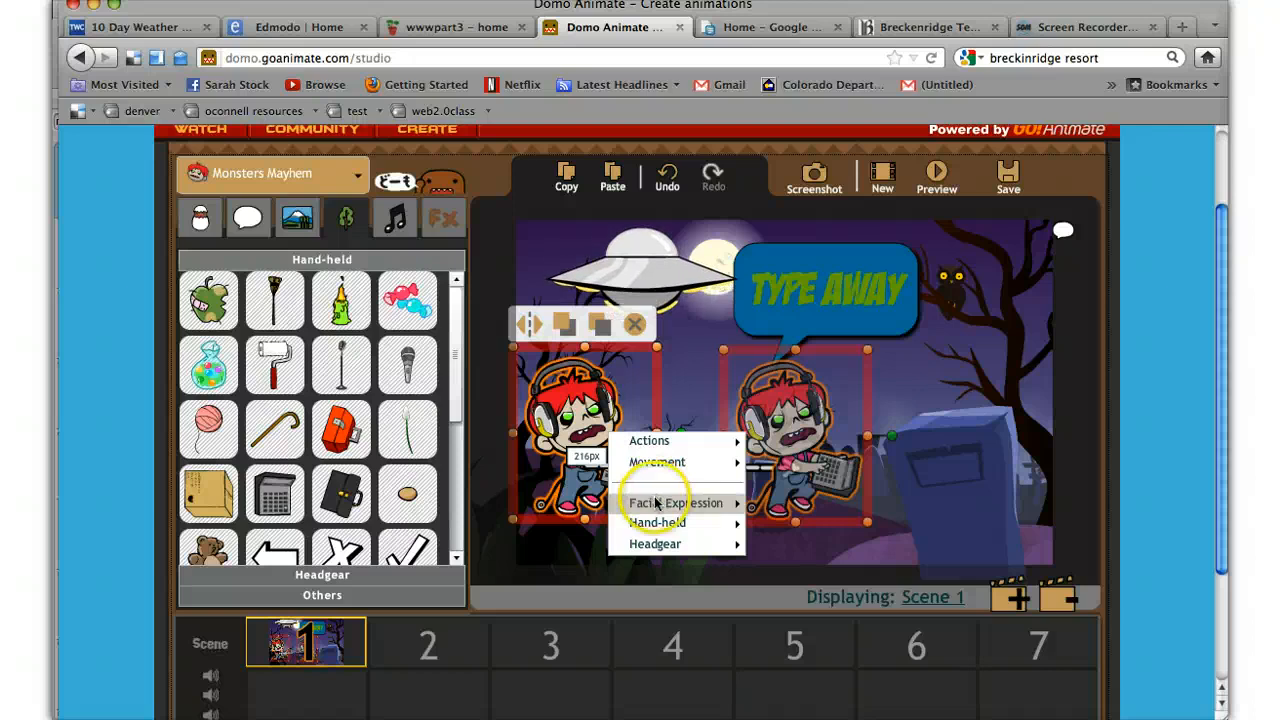
pyautogui.click(590, 459)
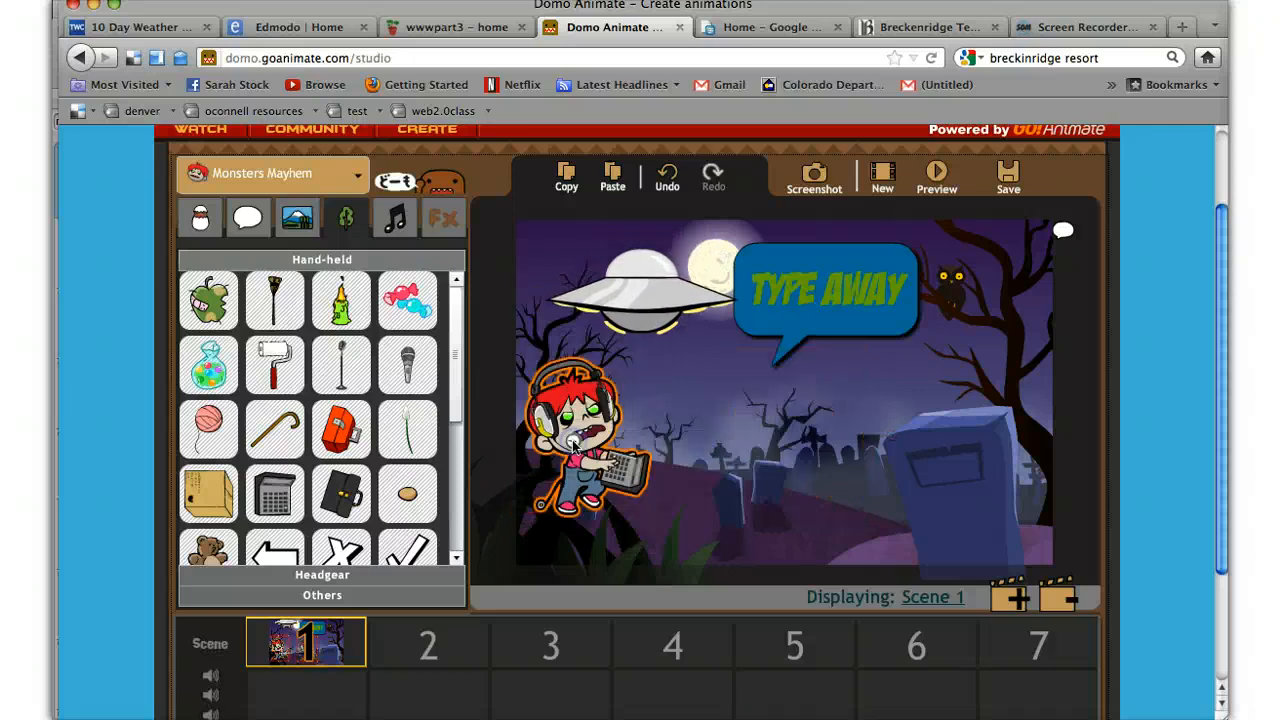
# Step: Remove the prop from the boy's hand
pyautogui.click(587, 436)
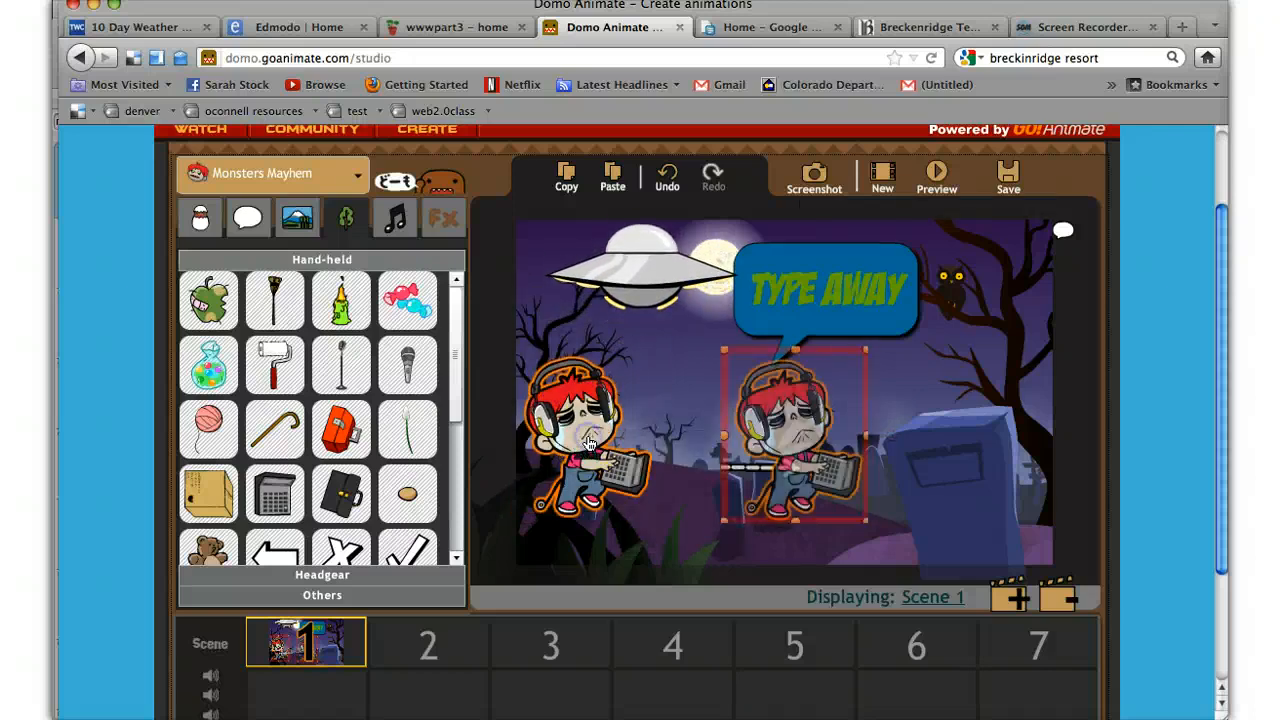
pyautogui.click(634, 510)
pyautogui.click(643, 530)
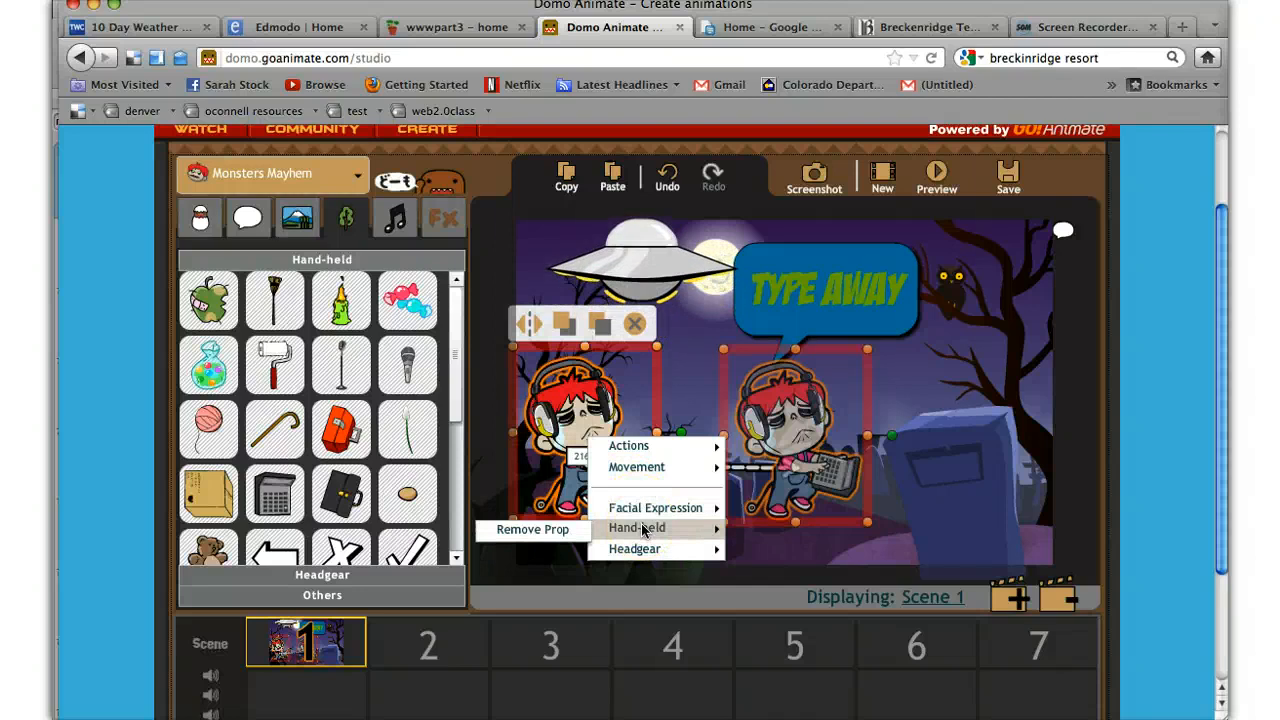
pyautogui.click(583, 533)
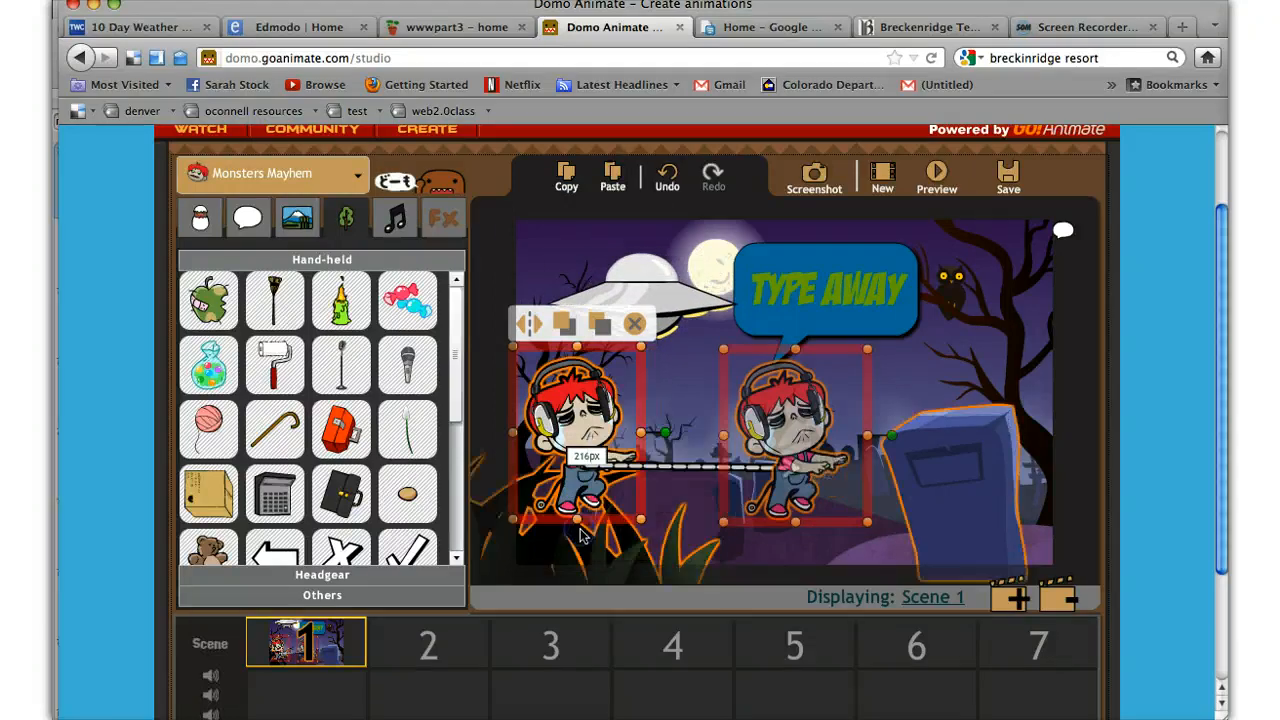
pyautogui.click(640, 497)
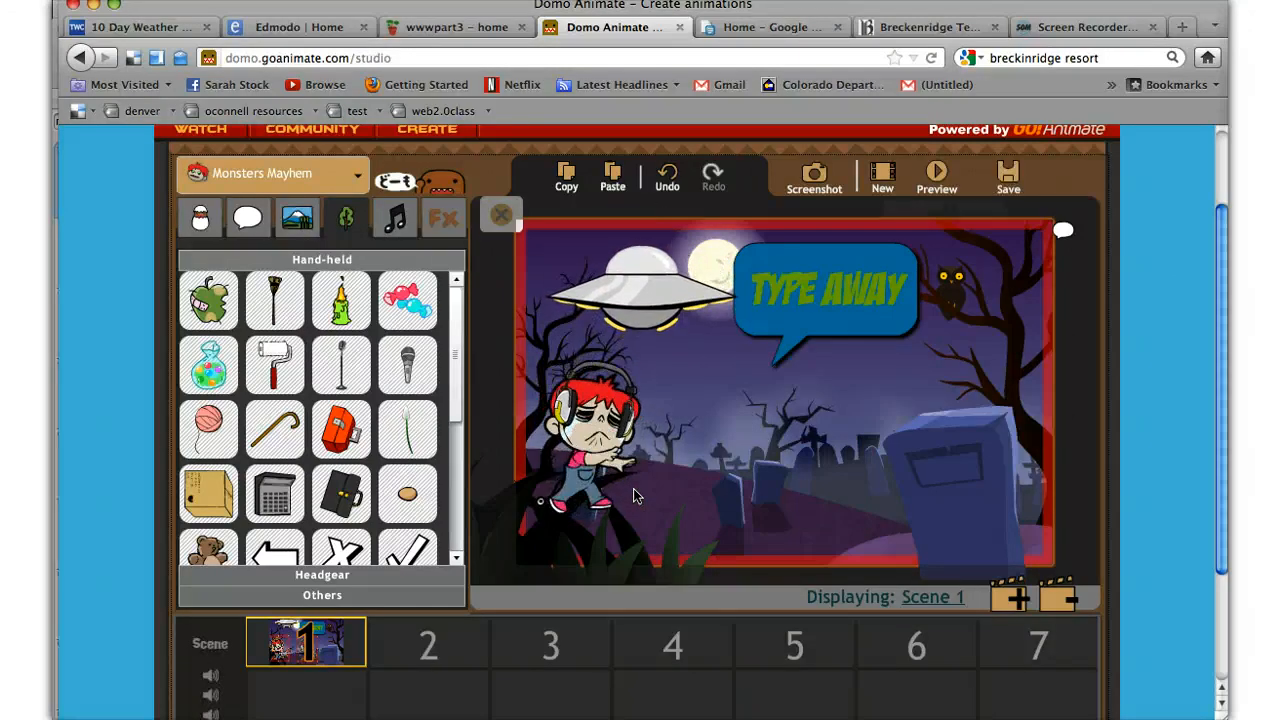
# Step: Reopen the boy's action and expression options, then close them without further changes
pyautogui.click(609, 458)
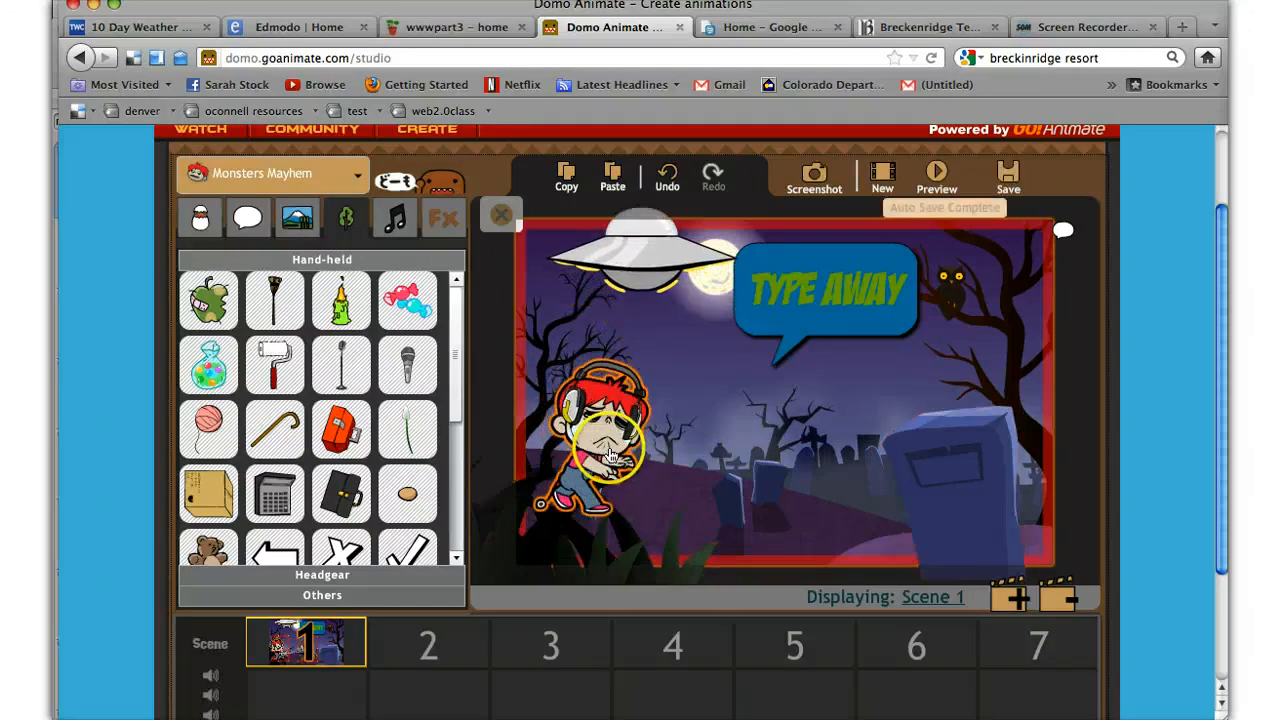
pyautogui.click(607, 442)
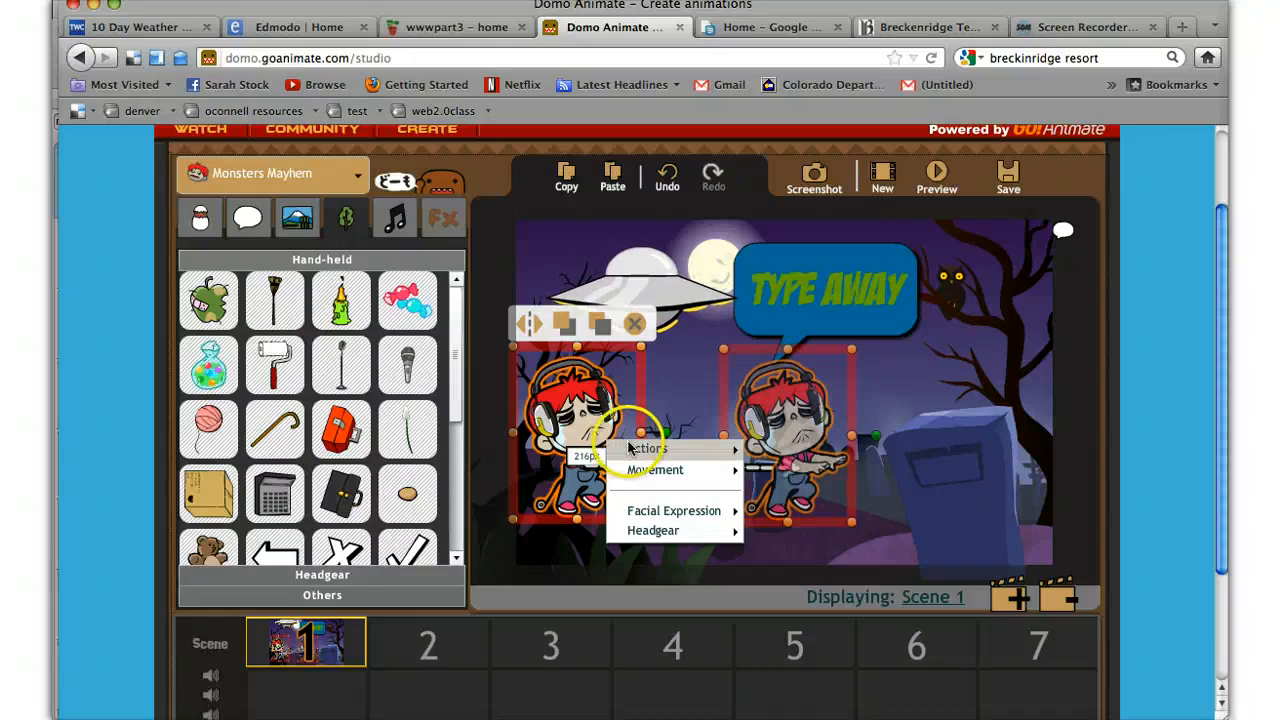
pyautogui.moveTo(657, 514)
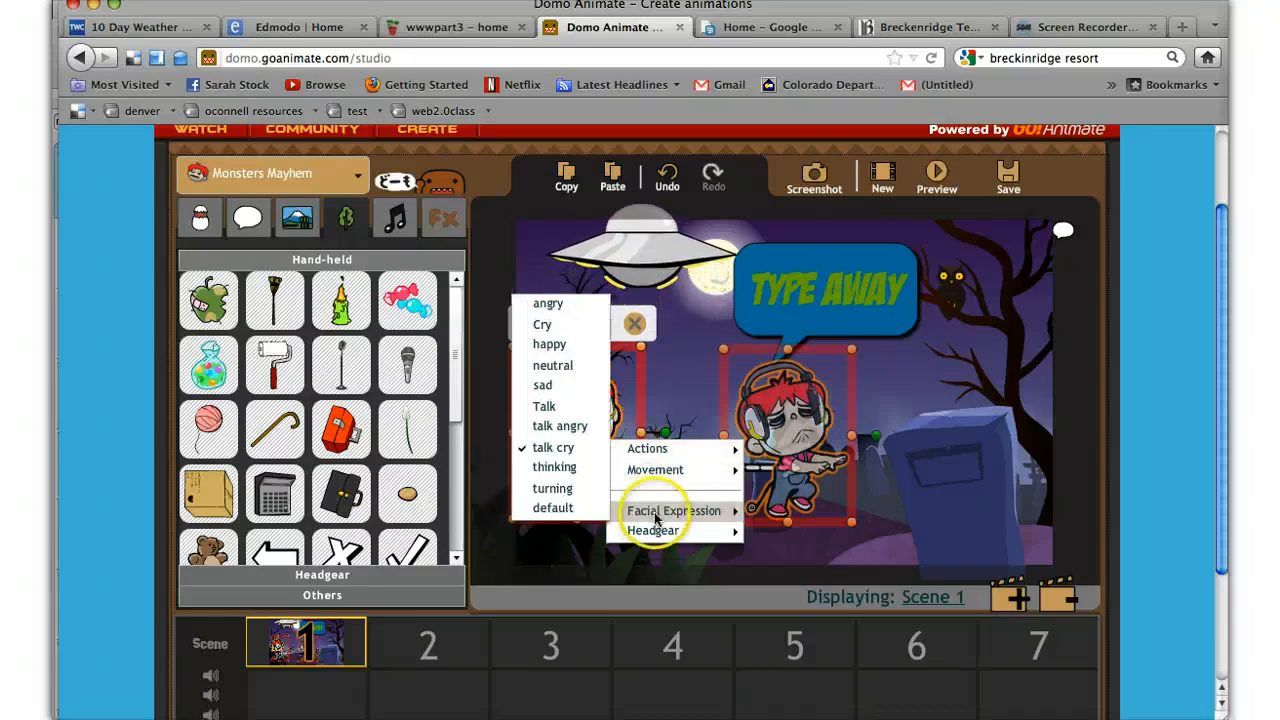
pyautogui.click(707, 354)
pyautogui.click(314, 660)
pyautogui.click(558, 648)
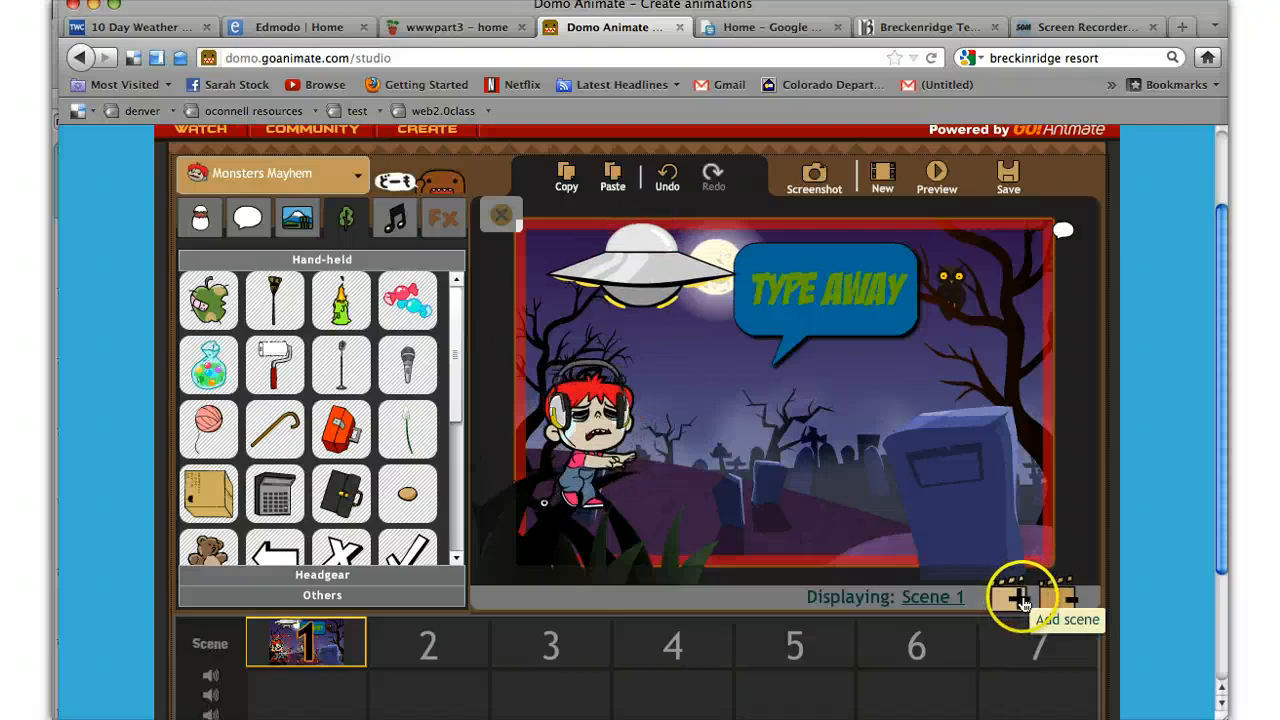
# Step: Add Scene 2 carrying over the graveyard, boy and UFO, then show the monster characters
pyautogui.click(1019, 599)
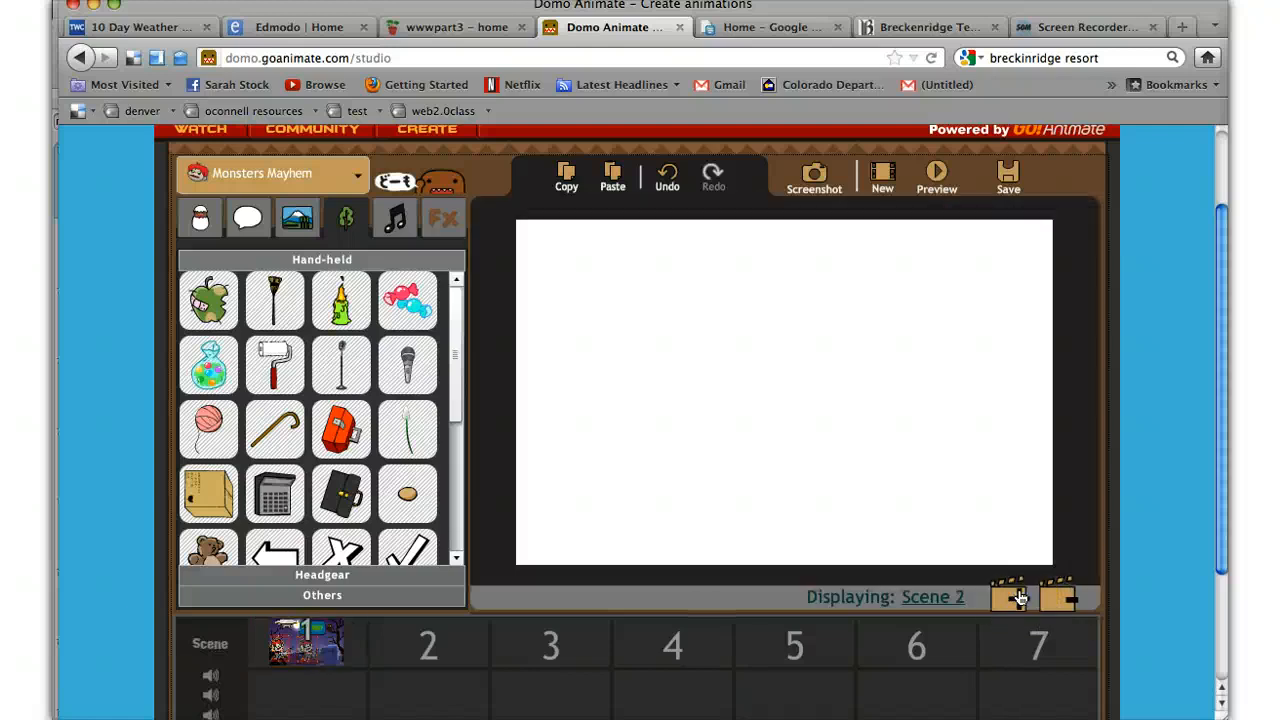
pyautogui.click(880, 529)
pyautogui.click(670, 427)
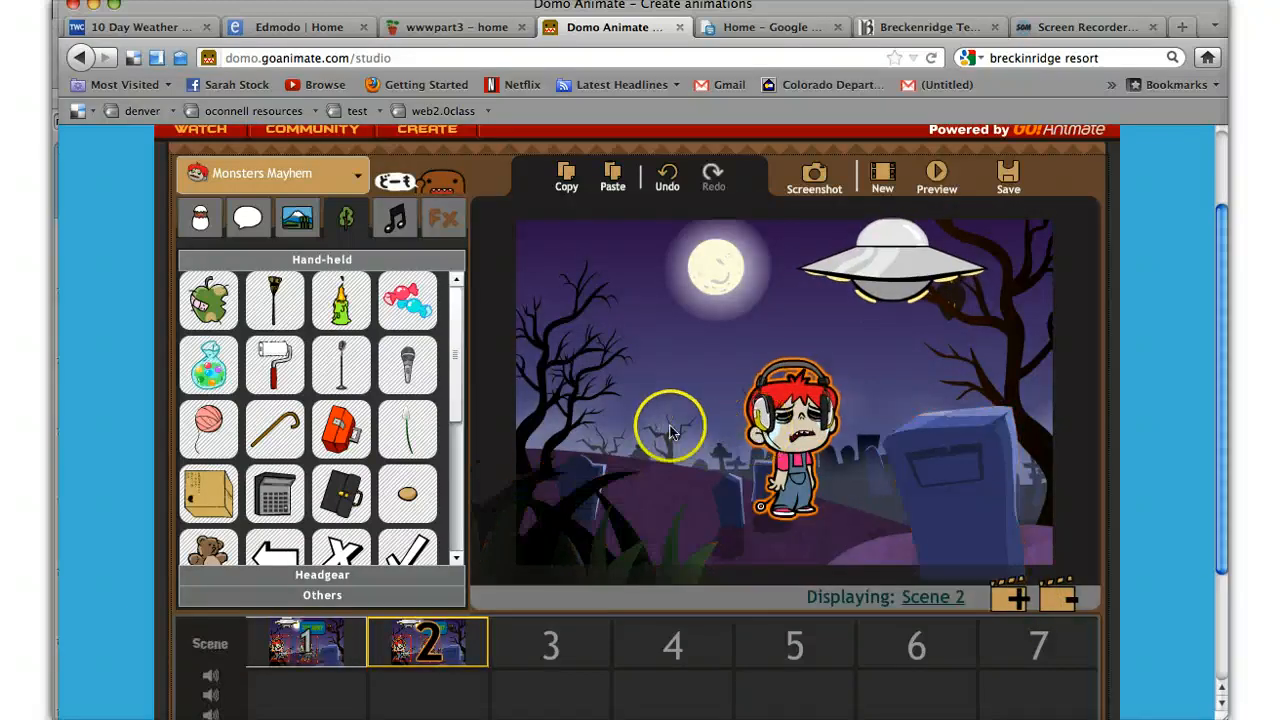
pyautogui.click(718, 420)
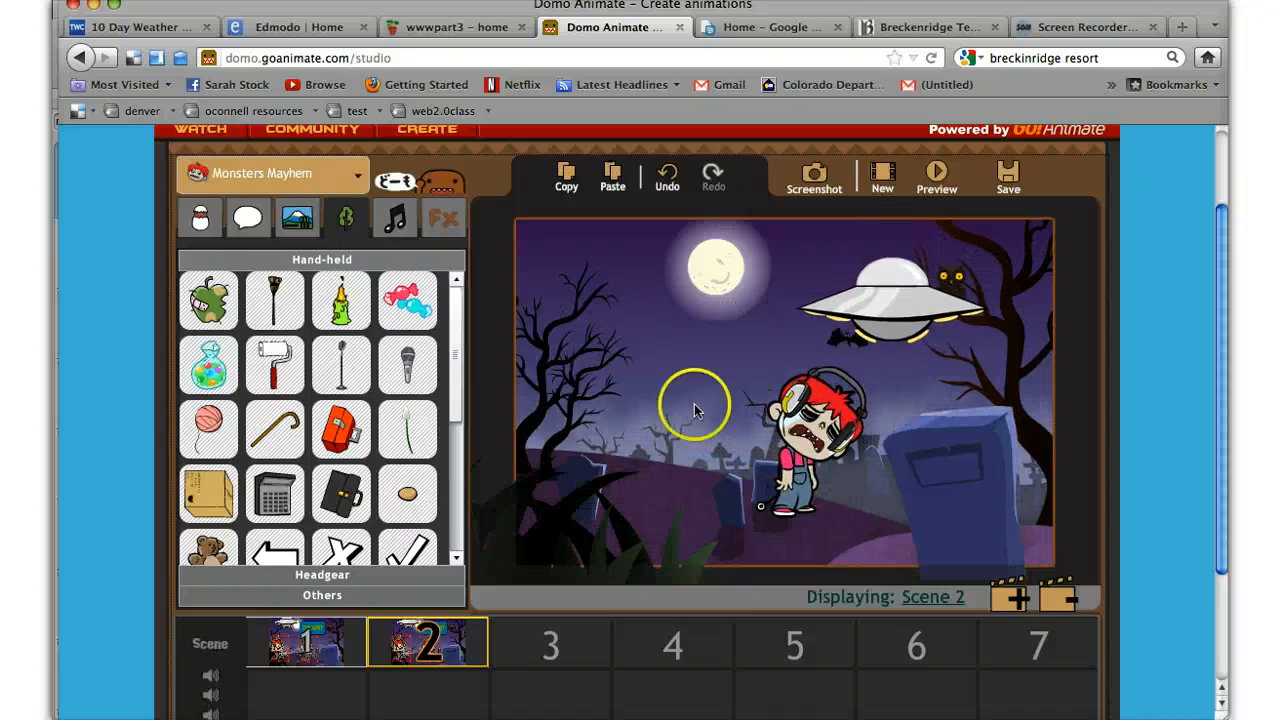
pyautogui.click(211, 216)
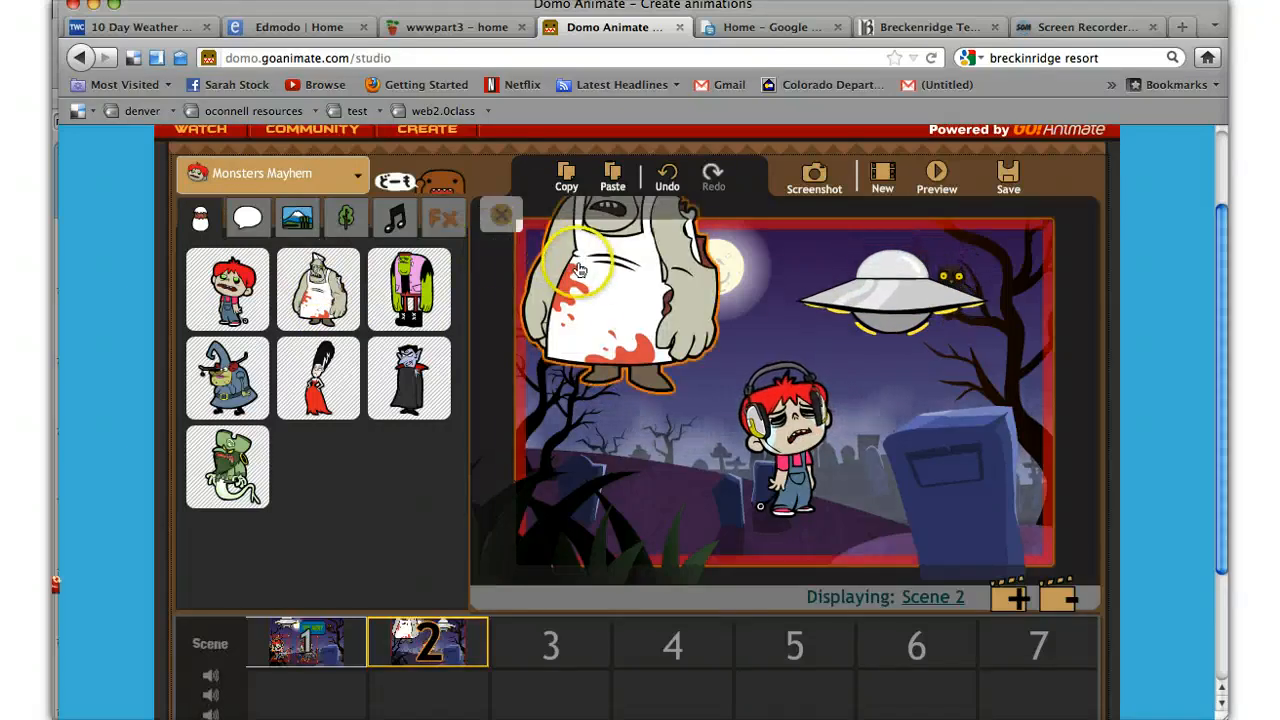
# Step: Drag the aproned butcher zombie onto the graveyard stage beside the boy and select it
pyautogui.moveTo(582, 264); pyautogui.dragTo(597, 365)
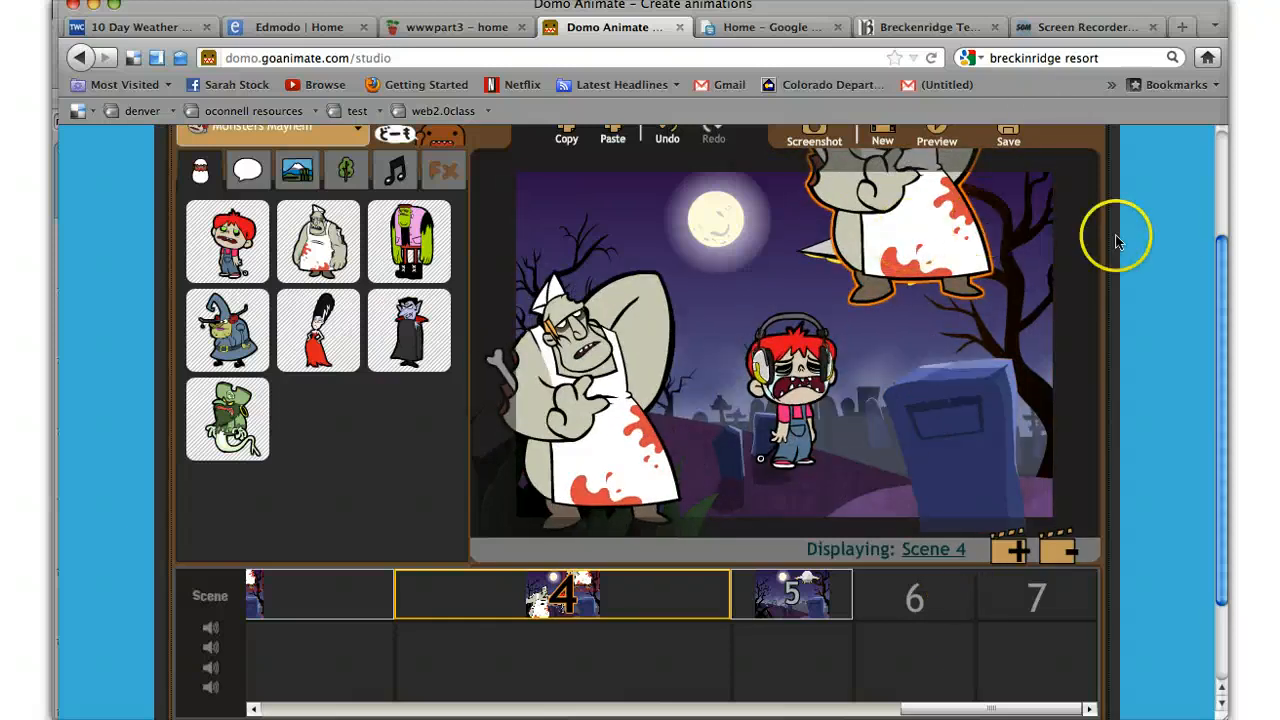
pyautogui.moveTo(1222, 275); pyautogui.dragTo(1221, 225)
pyautogui.click(648, 432)
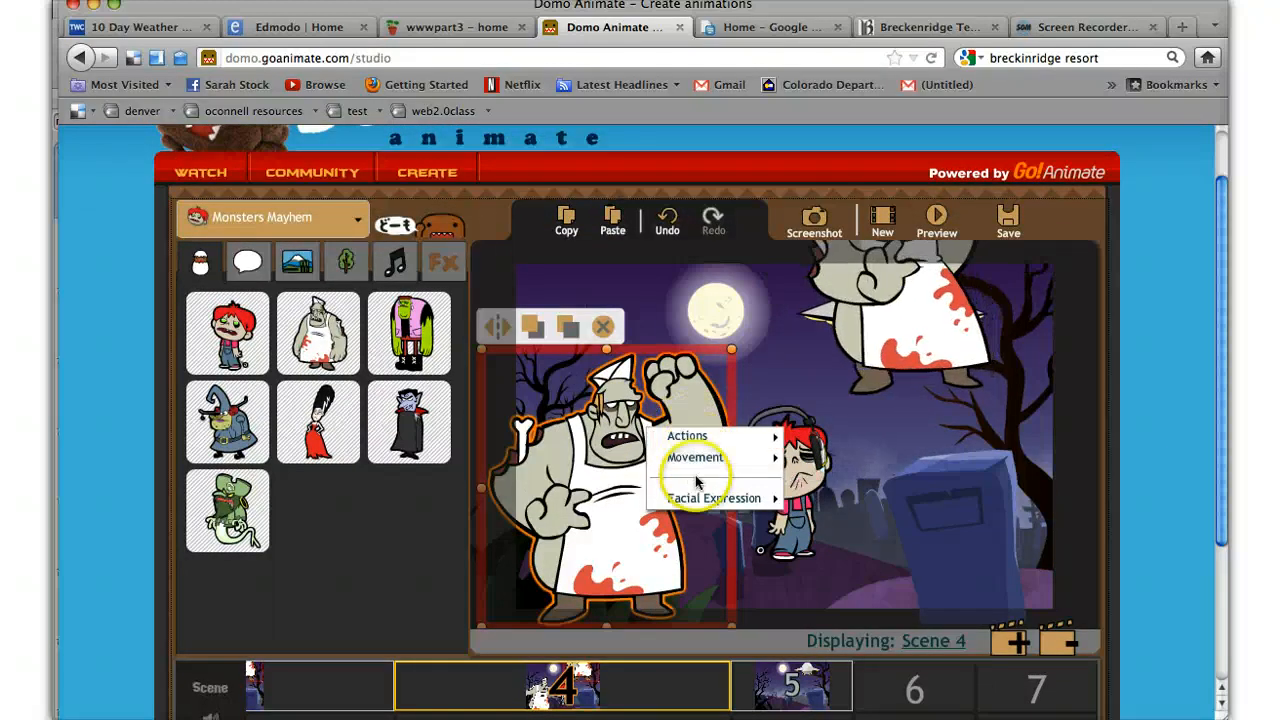
pyautogui.moveTo(697, 500)
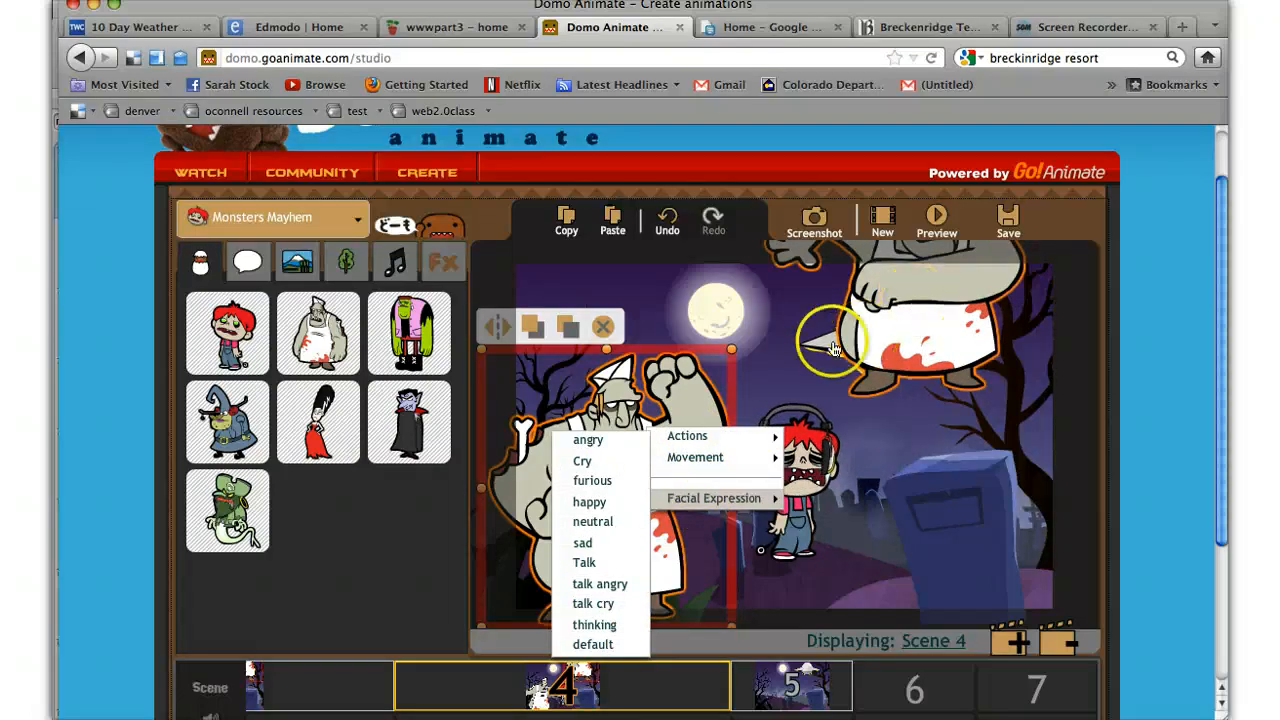
pyautogui.click(937, 220)
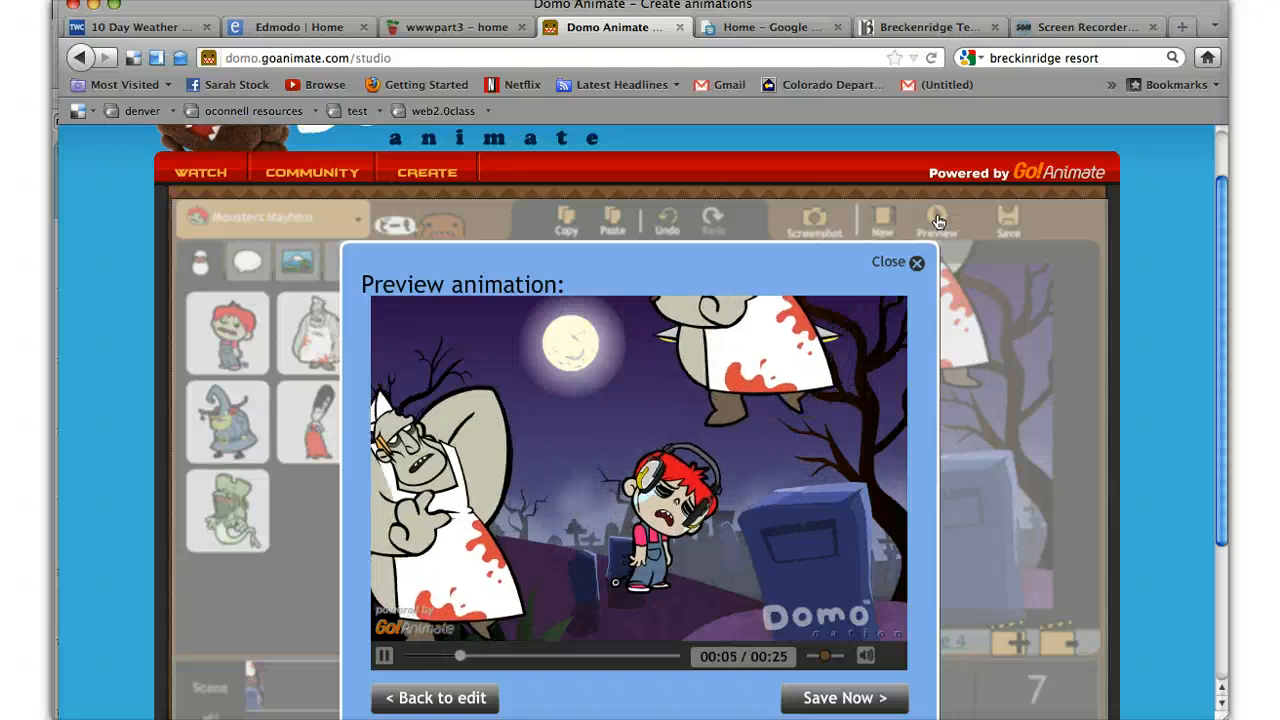
pyautogui.click(437, 700)
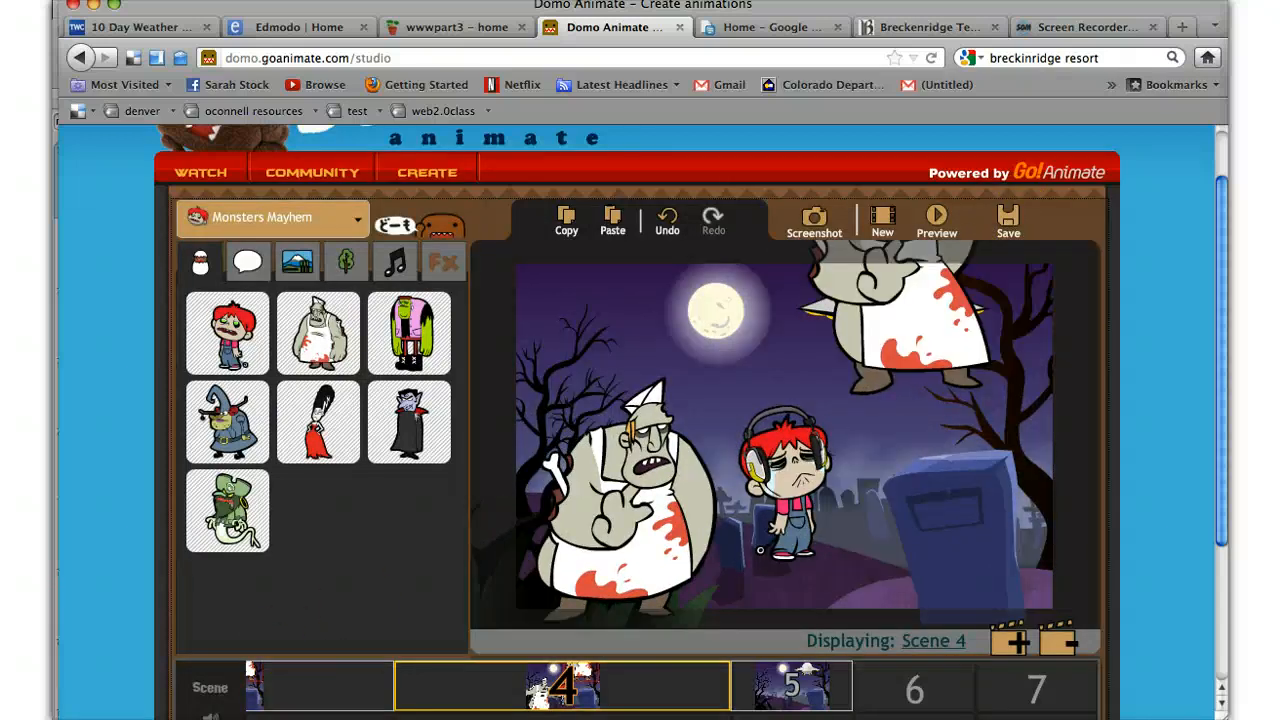
# Step: Copy Scene 4 from its thumbnail options
pyautogui.rightClick(482, 672)
pyautogui.click(1051, 457)
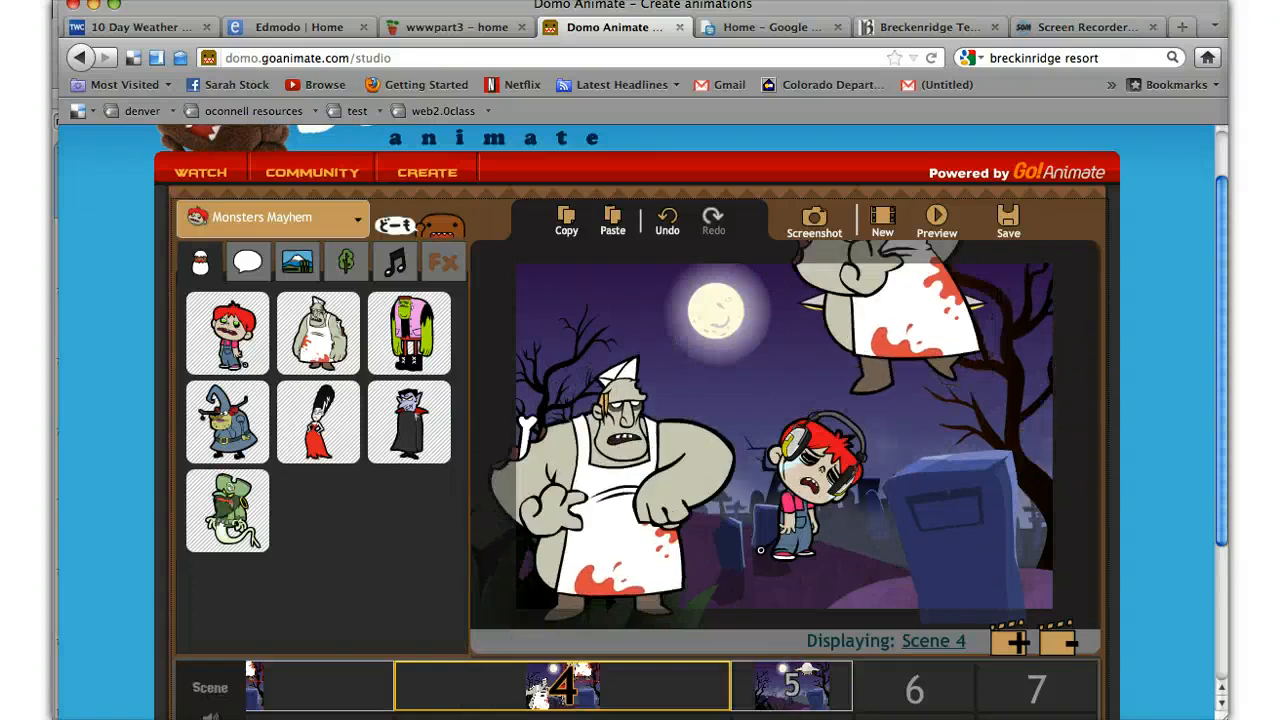
pyautogui.rightClick(592, 697)
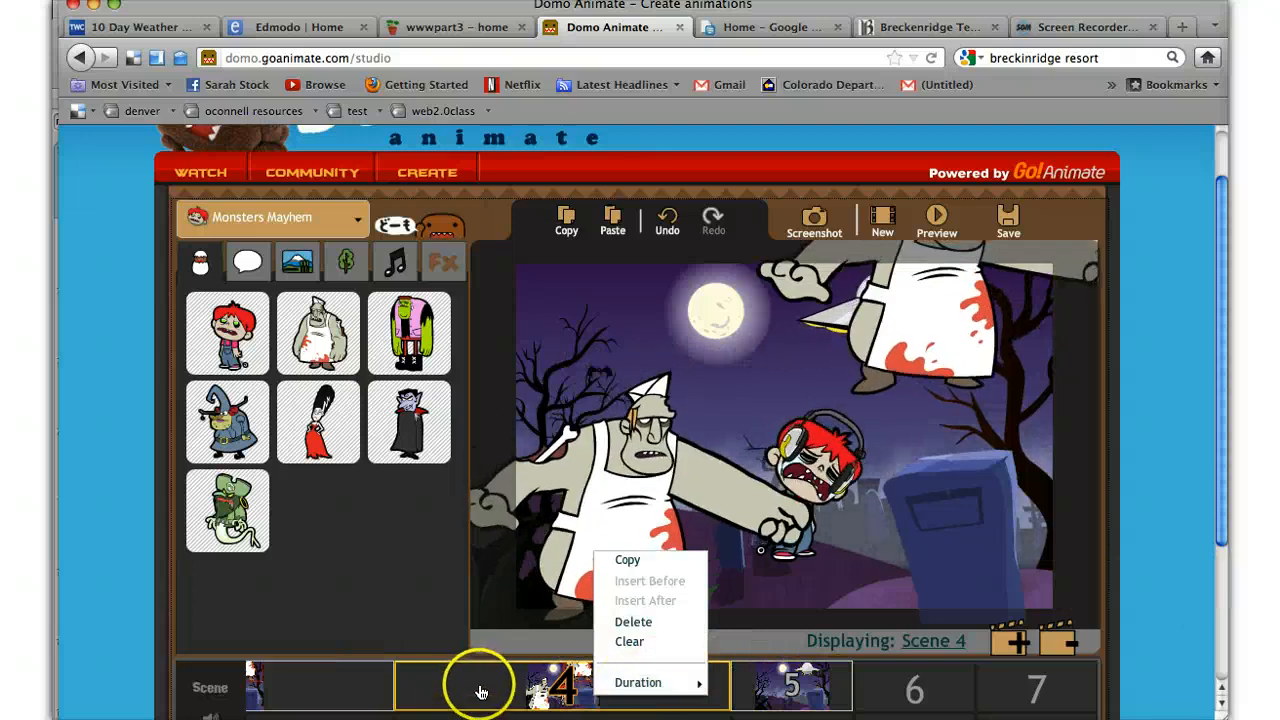
pyautogui.click(631, 563)
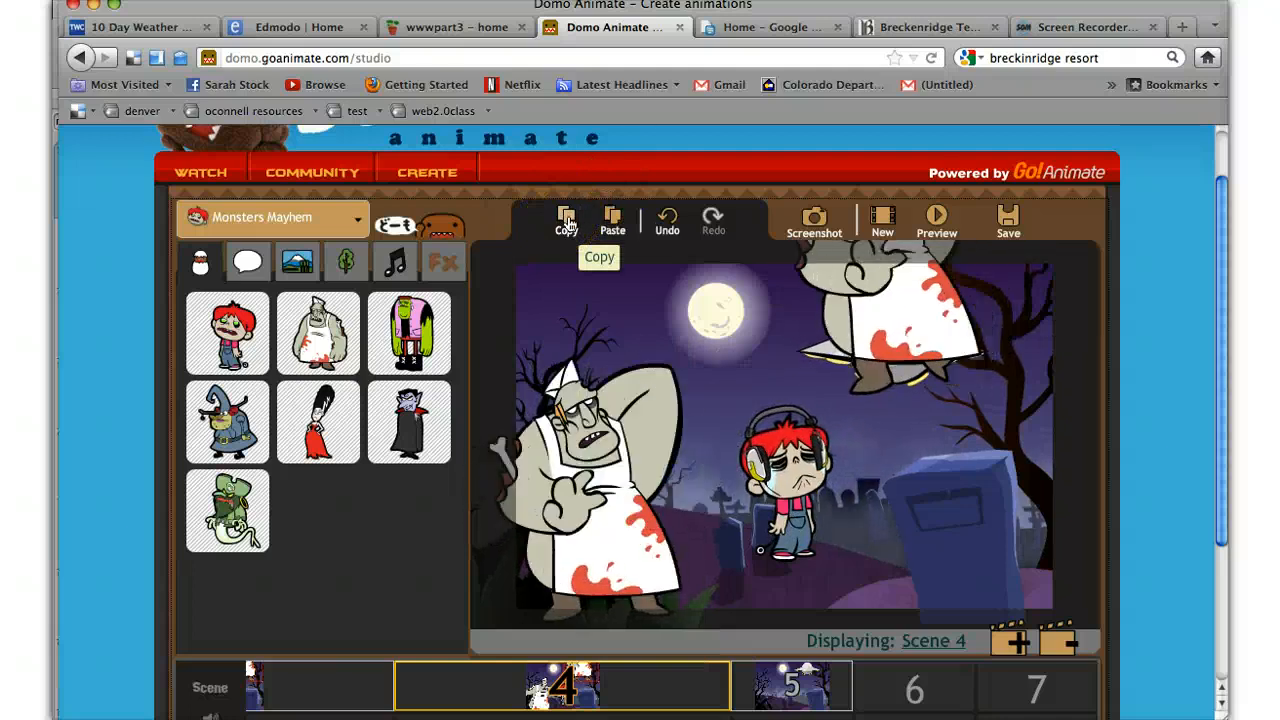
# Step: Bring up the scene options for Scene 5 and Scene 4 on the timeline
pyautogui.click(822, 681)
pyautogui.rightClick(823, 682)
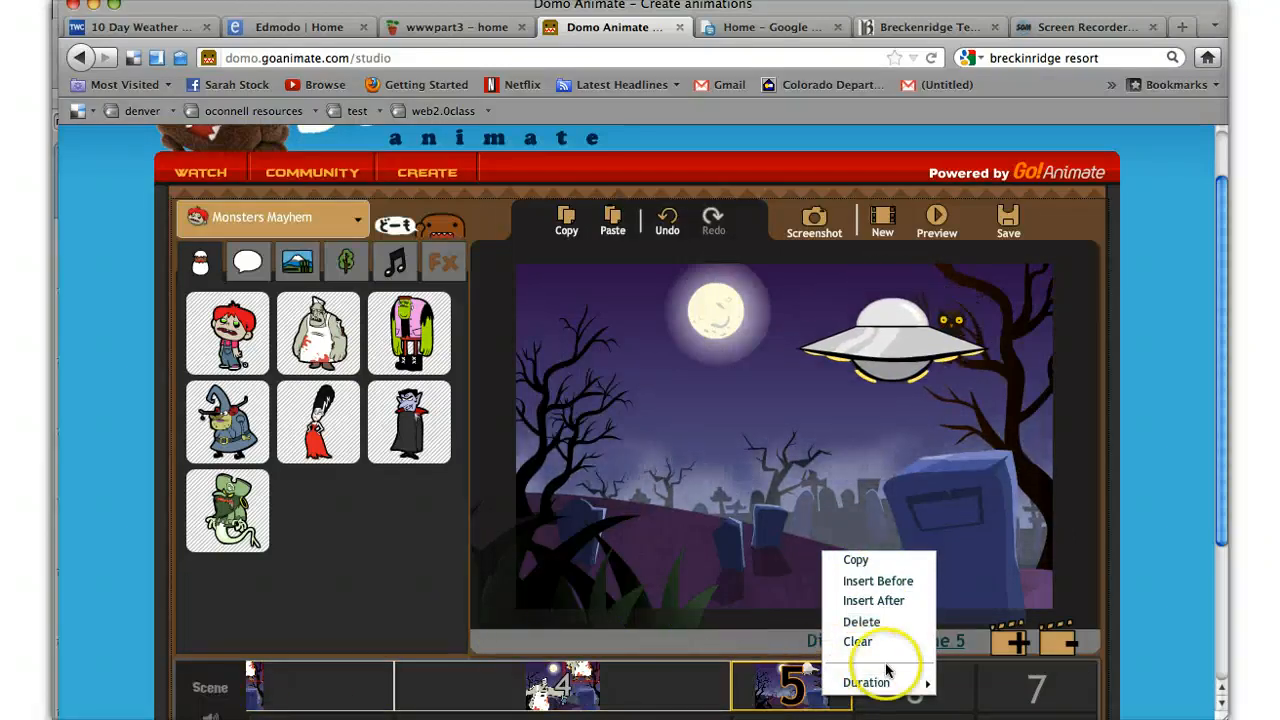
pyautogui.click(638, 676)
pyautogui.rightClick(635, 679)
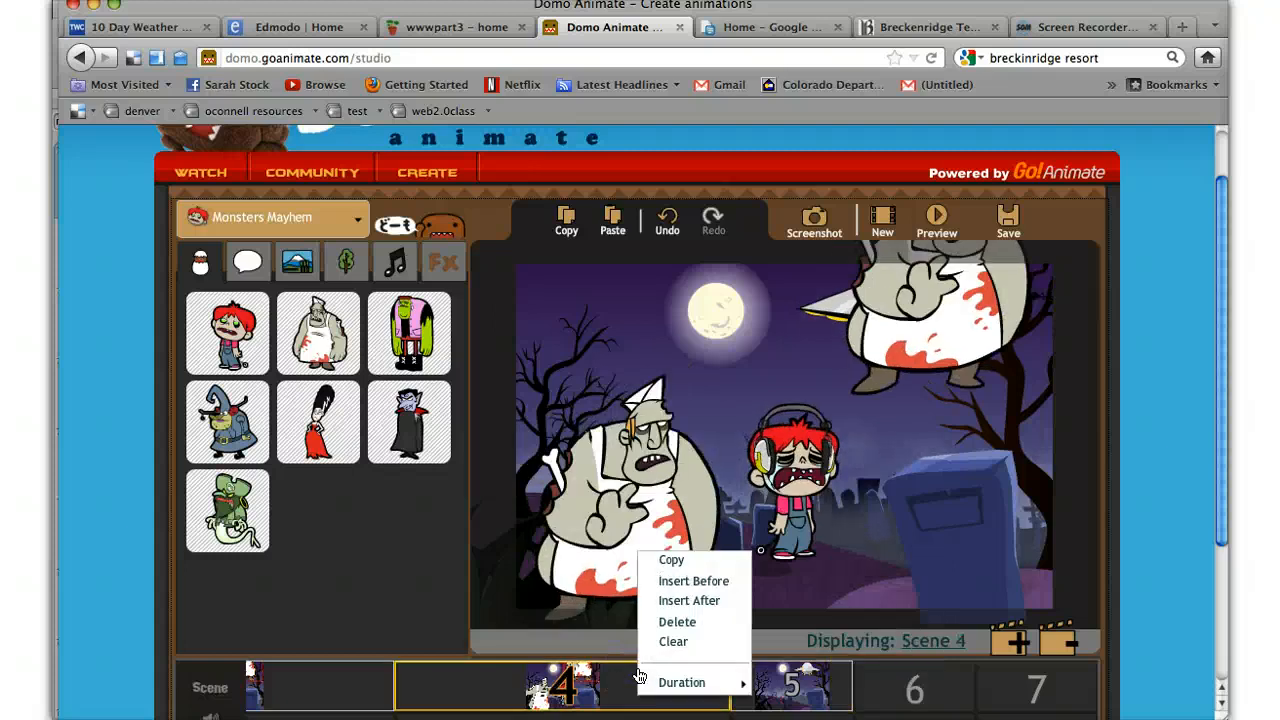
pyautogui.click(633, 681)
pyautogui.rightClick(633, 681)
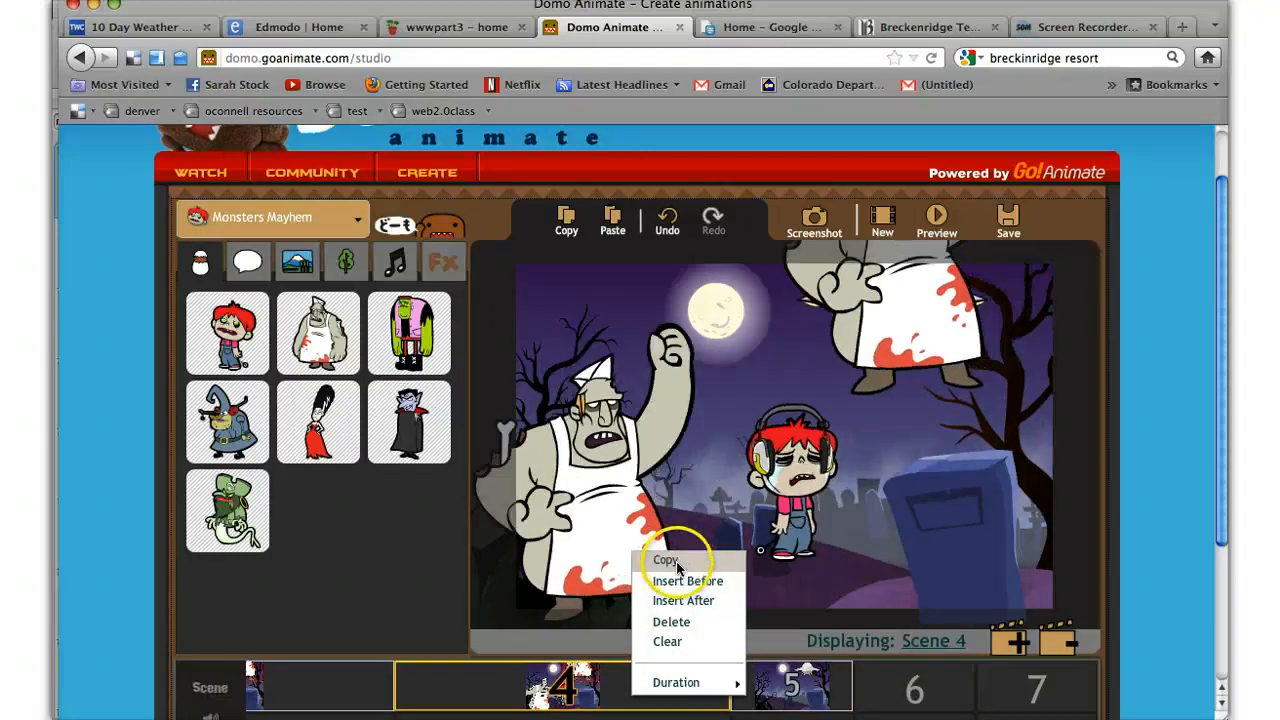
# Step: Pick a new duration in seconds for the UFO-only Scene 5
pyautogui.click(826, 698)
pyautogui.rightClick(826, 698)
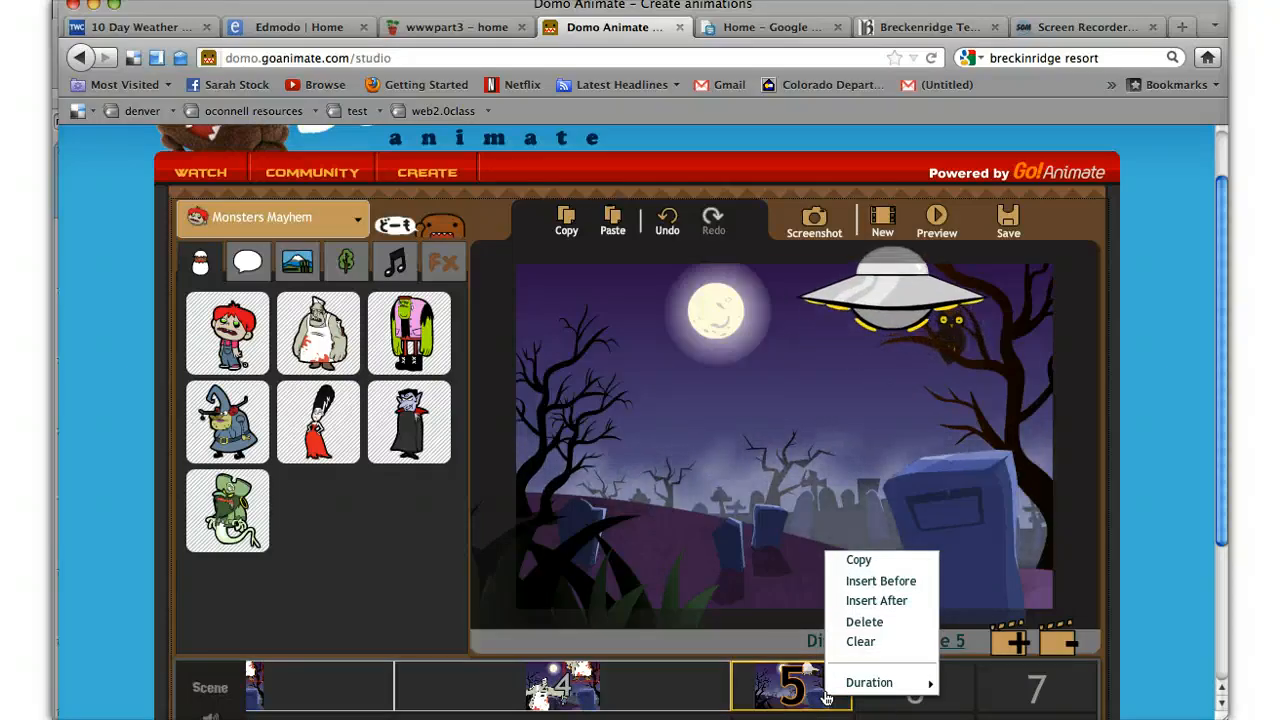
pyautogui.moveTo(871, 684)
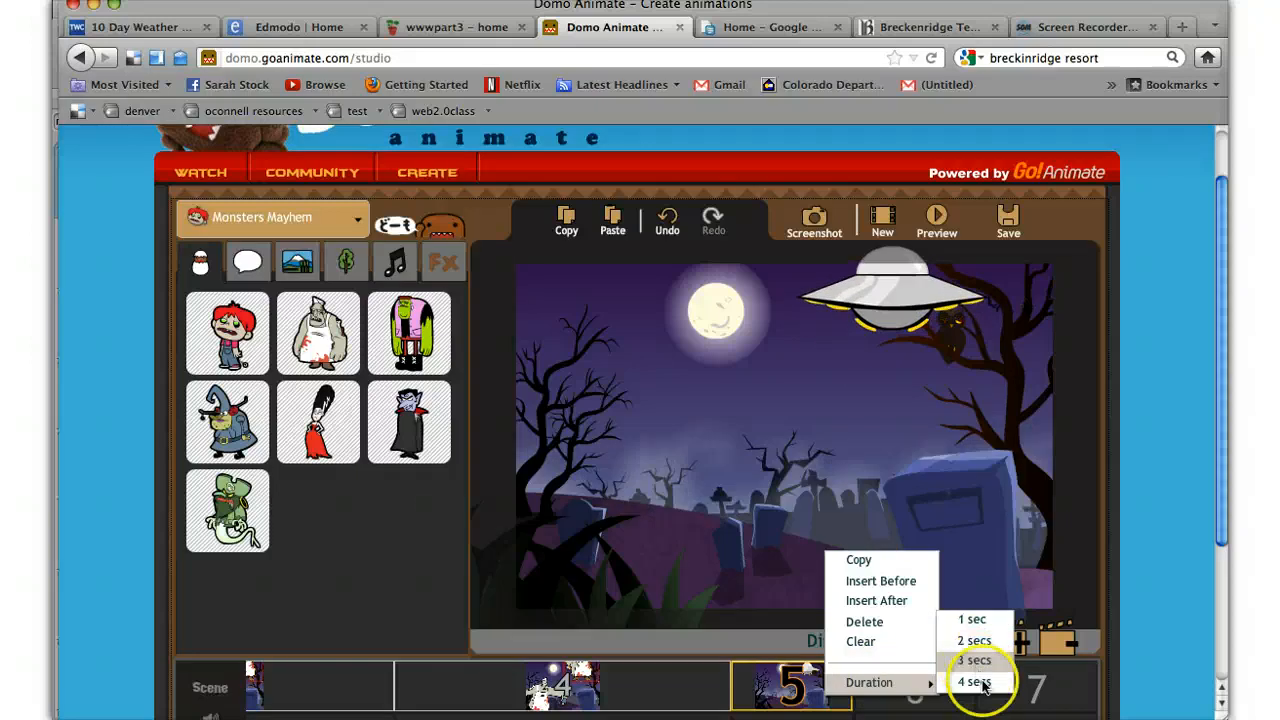
pyautogui.click(772, 458)
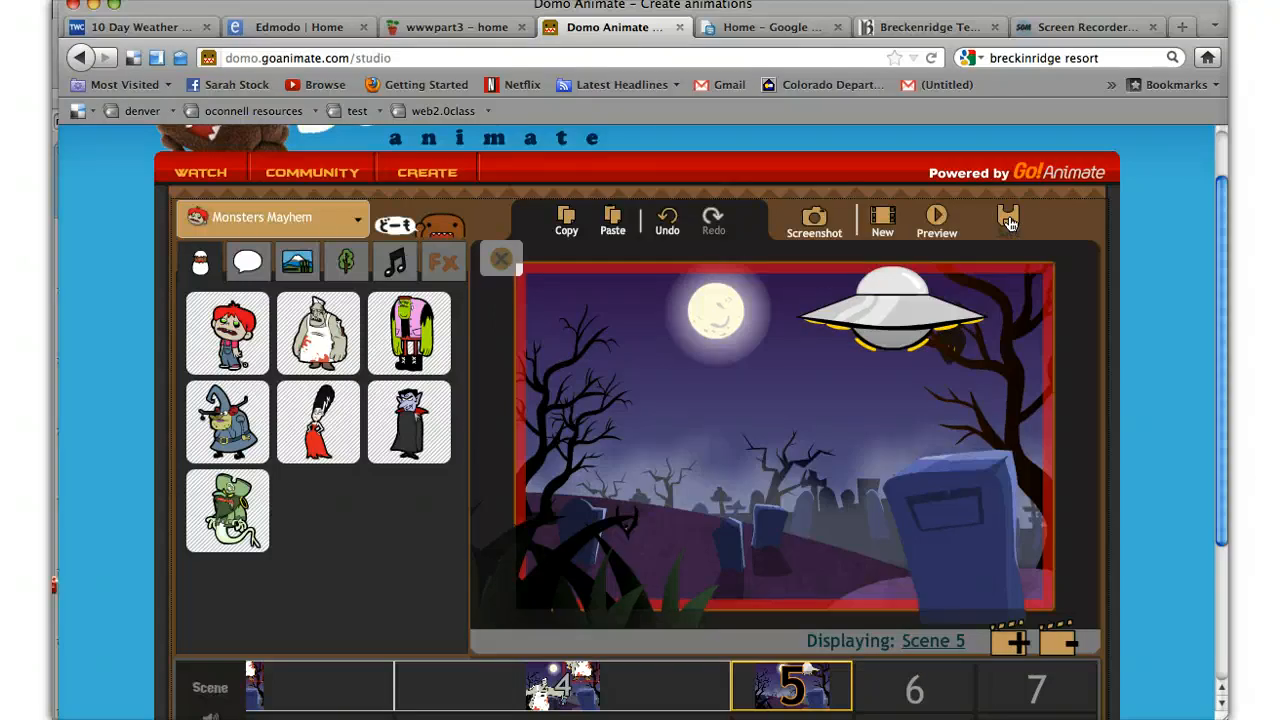
pyautogui.click(1010, 222)
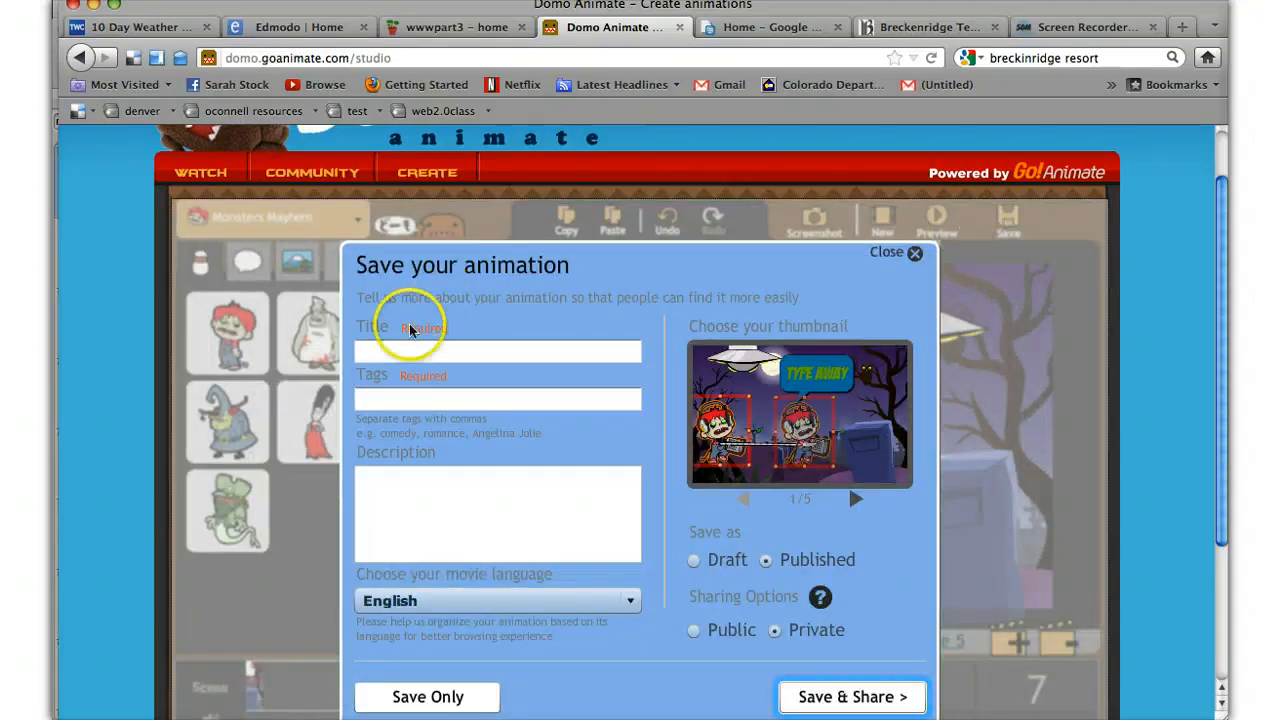
# Step: Title the animation 'Practice' with tag 'practice', Save & Share, then dismiss the background-music prompt
pyautogui.click(392, 349)
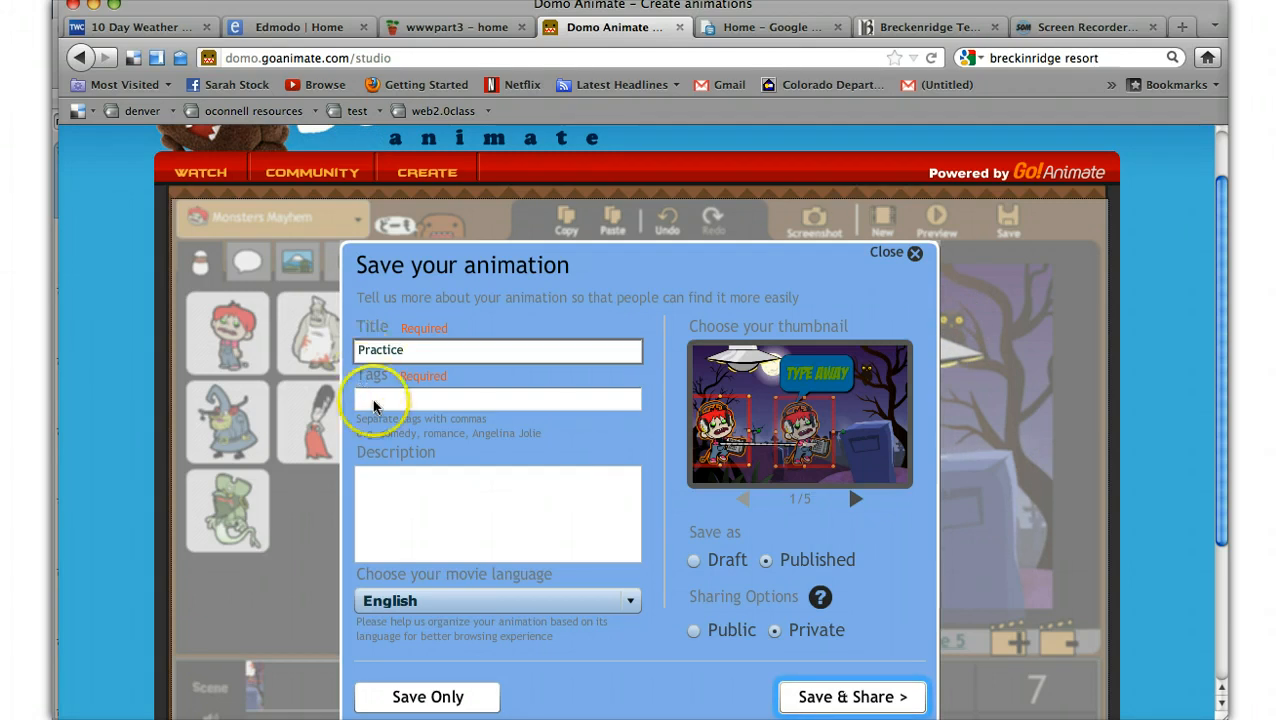
pyautogui.click(383, 399)
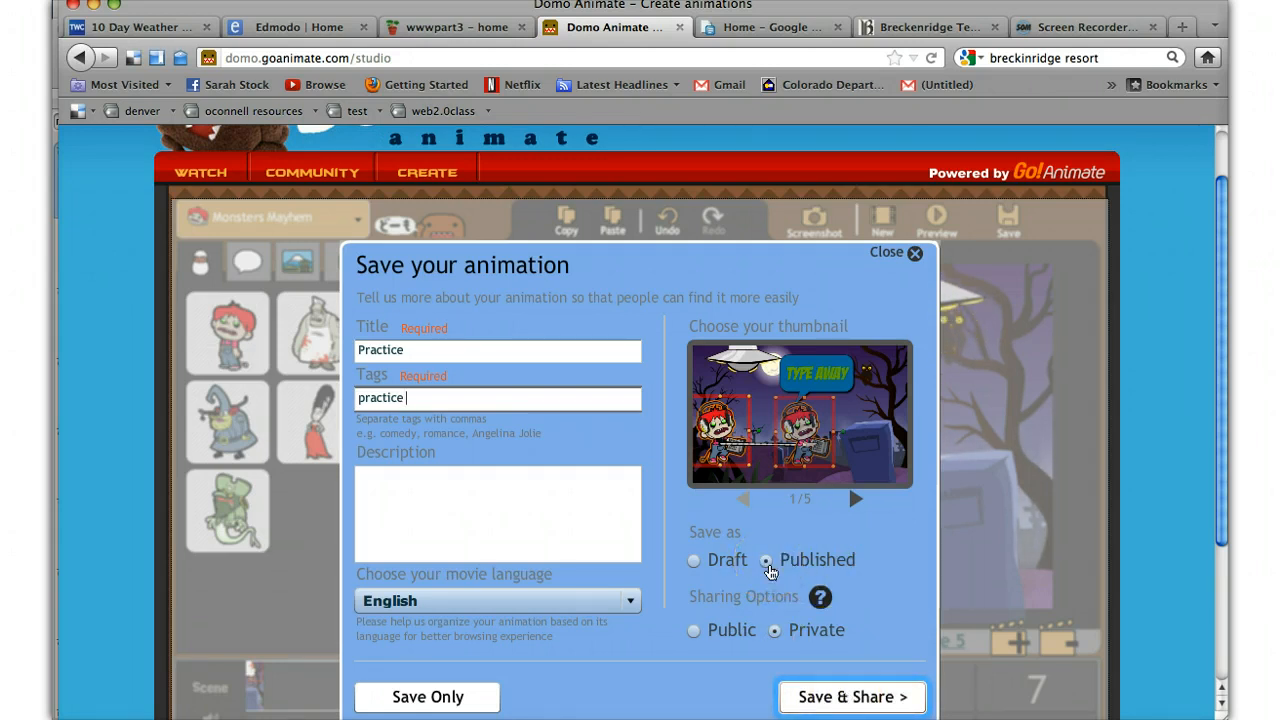
pyautogui.click(694, 563)
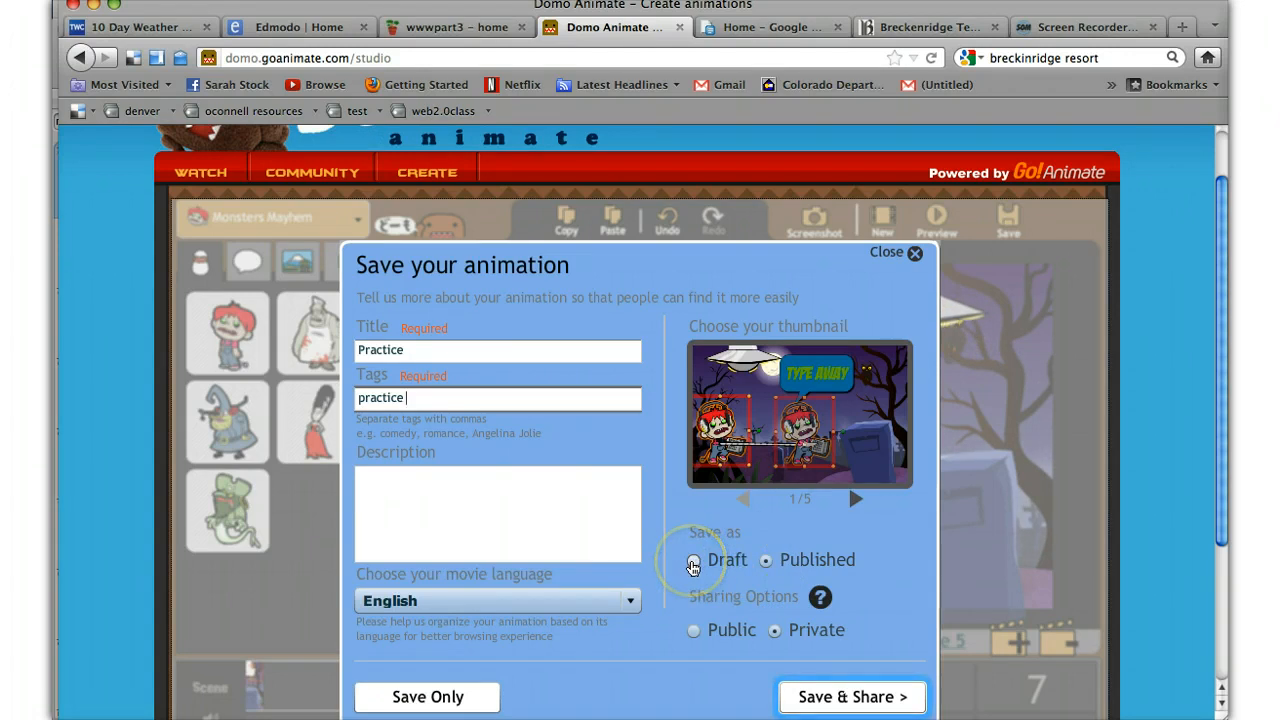
pyautogui.click(822, 695)
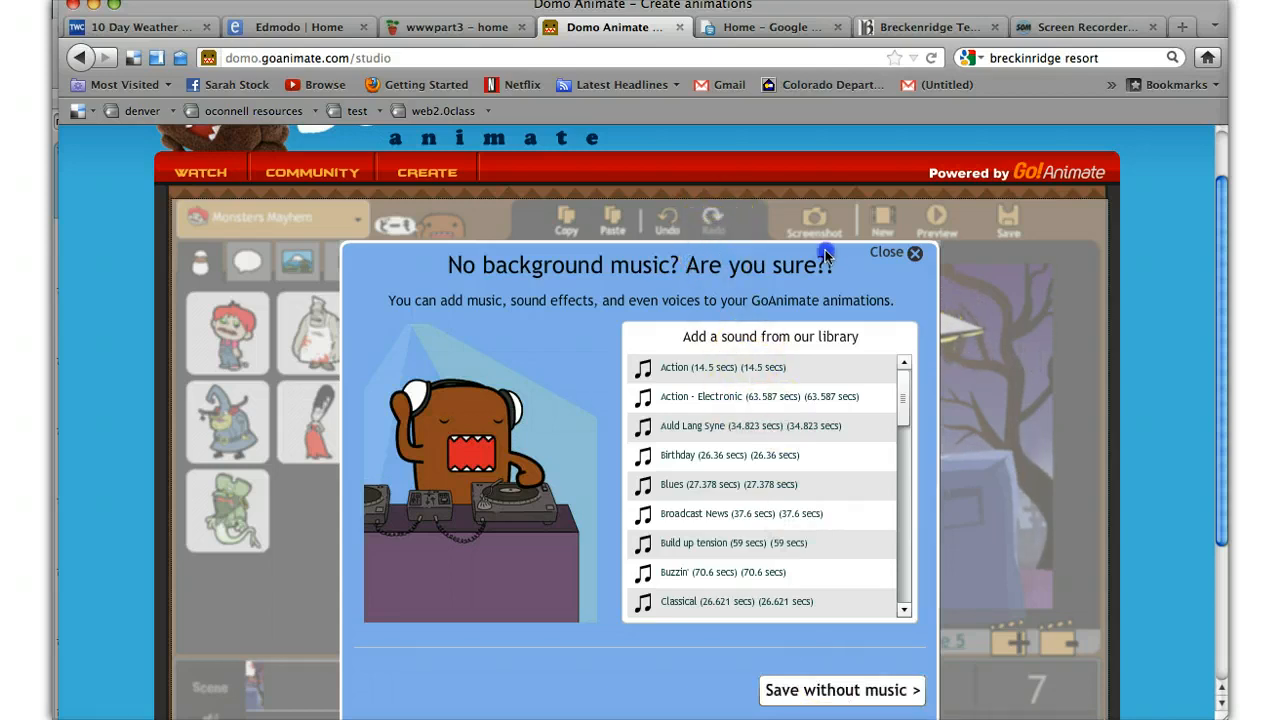
pyautogui.click(915, 255)
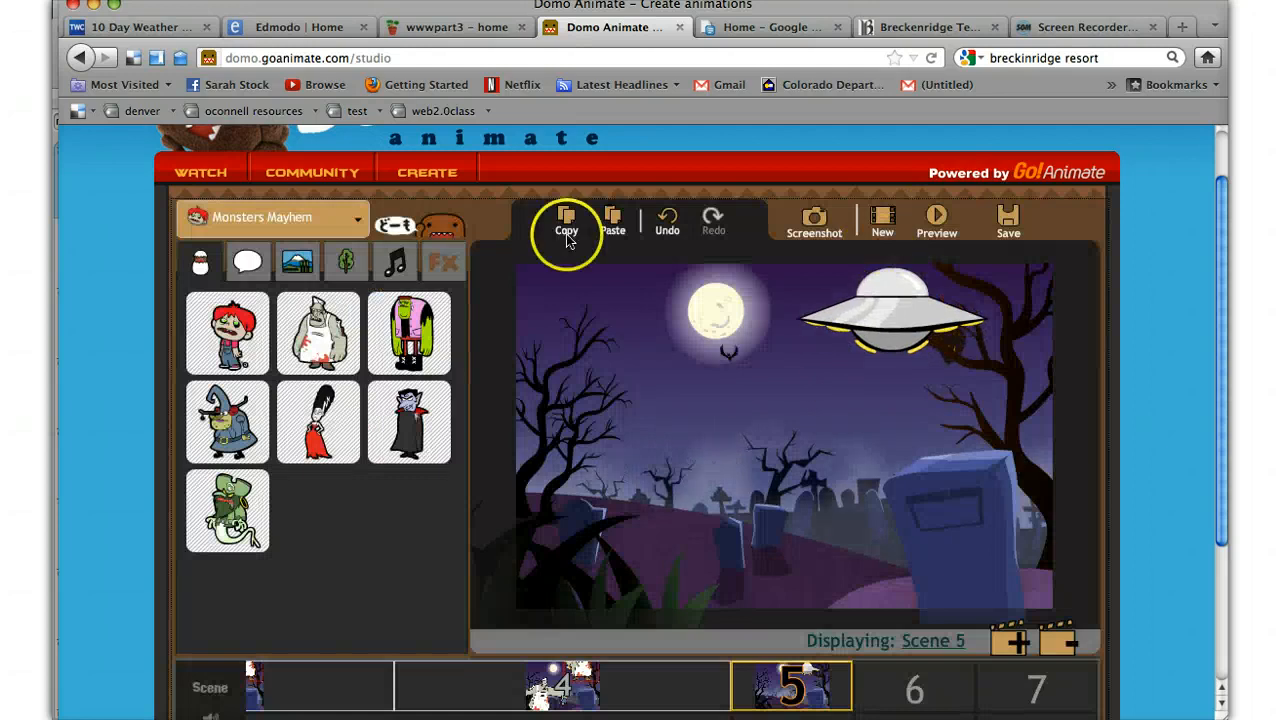
# Step: Look through the Music, Effects and Voice-overs lists without adding sound, then show Hand-held props
pyautogui.click(396, 264)
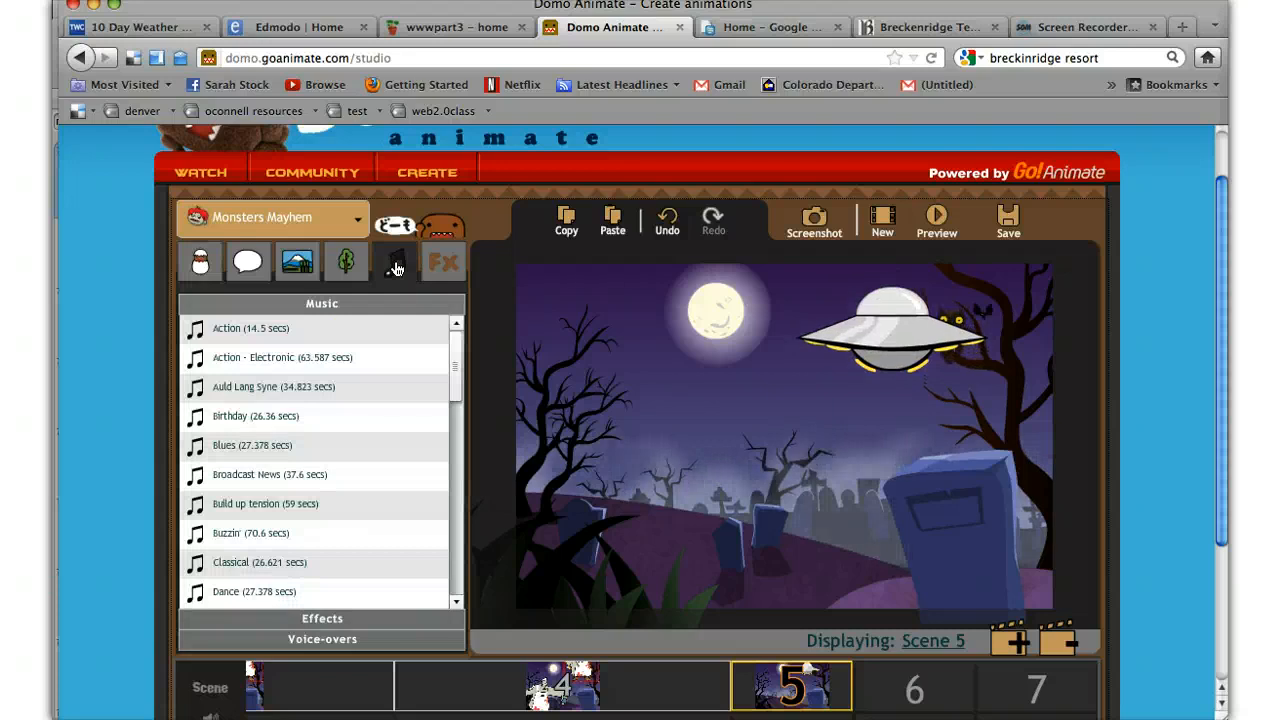
pyautogui.click(332, 617)
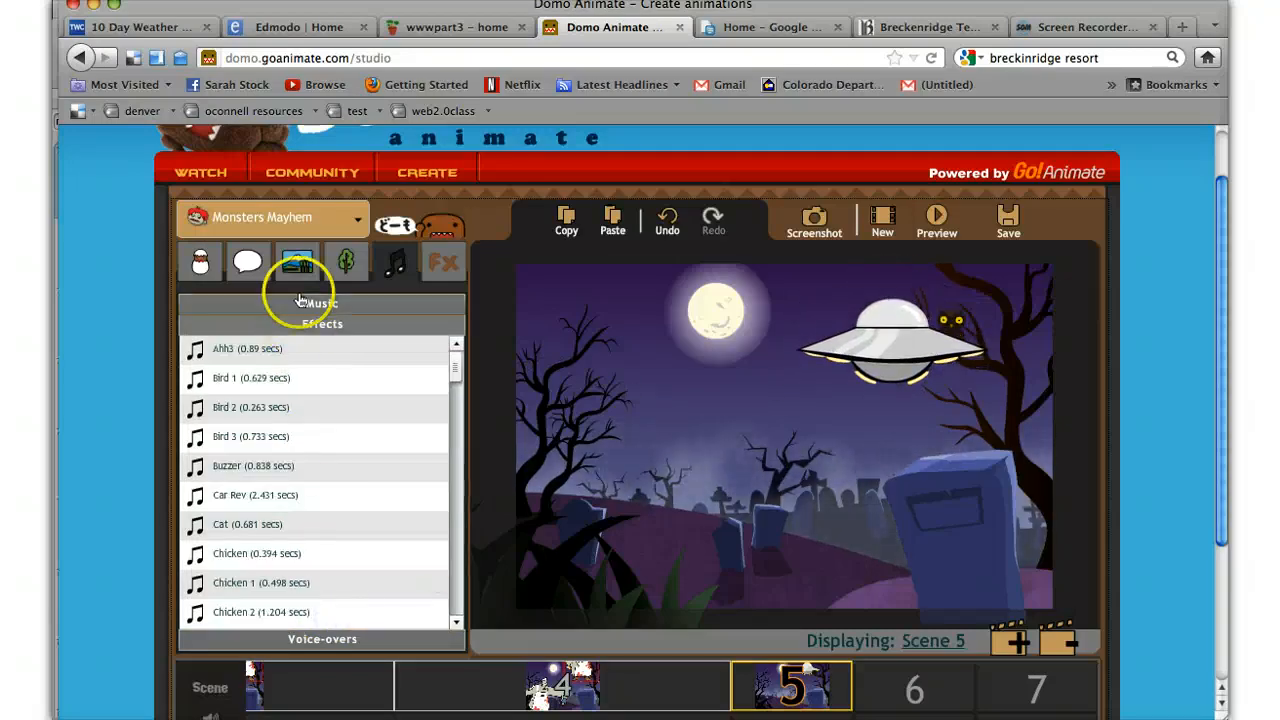
pyautogui.click(305, 638)
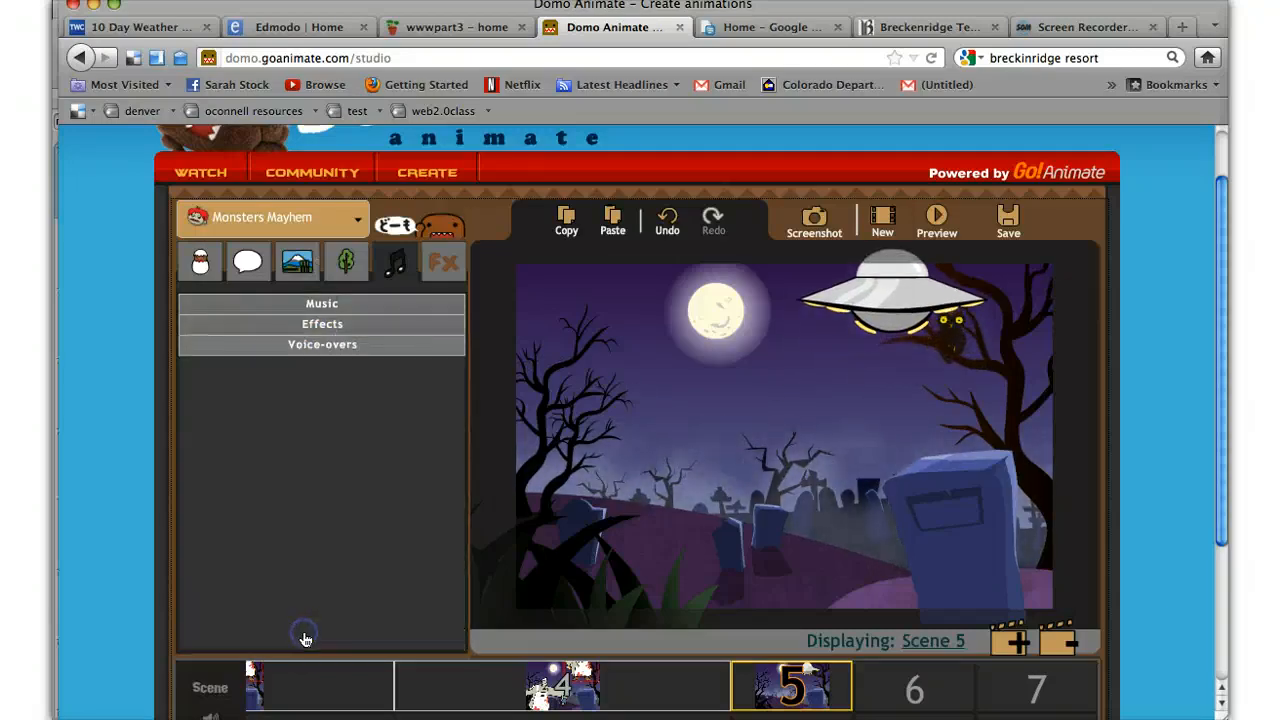
pyautogui.click(338, 328)
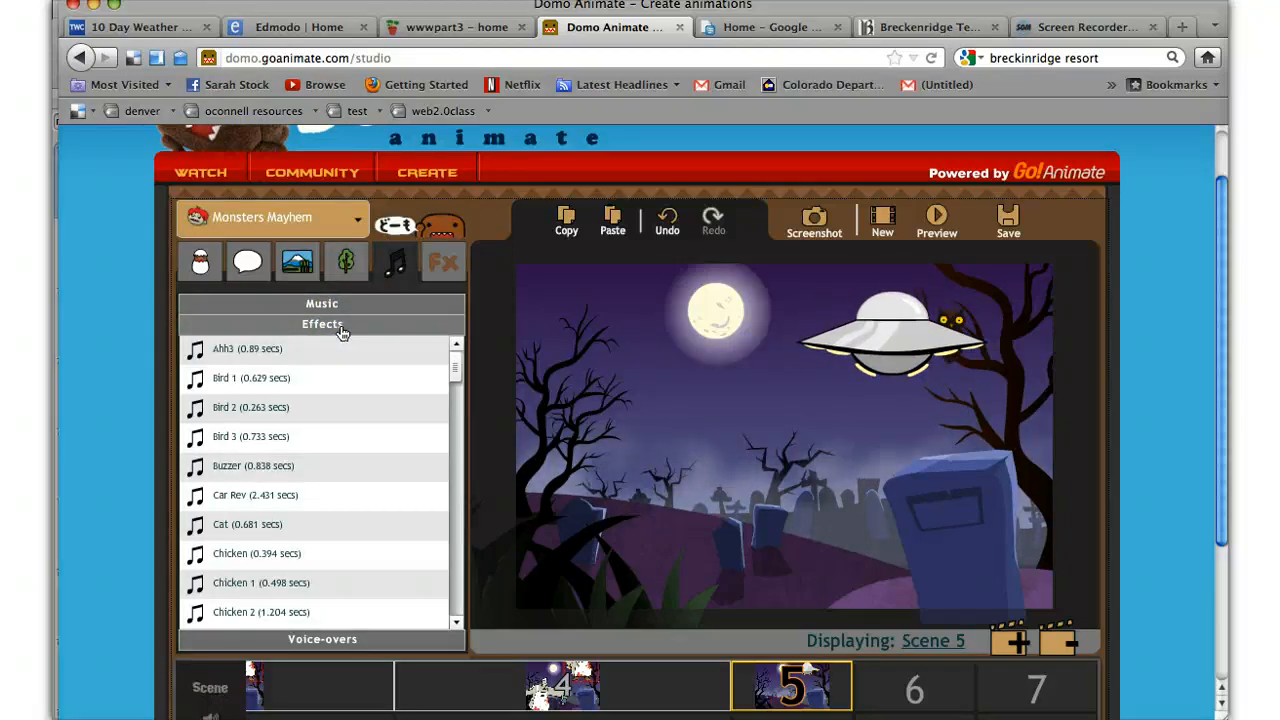
pyautogui.click(355, 303)
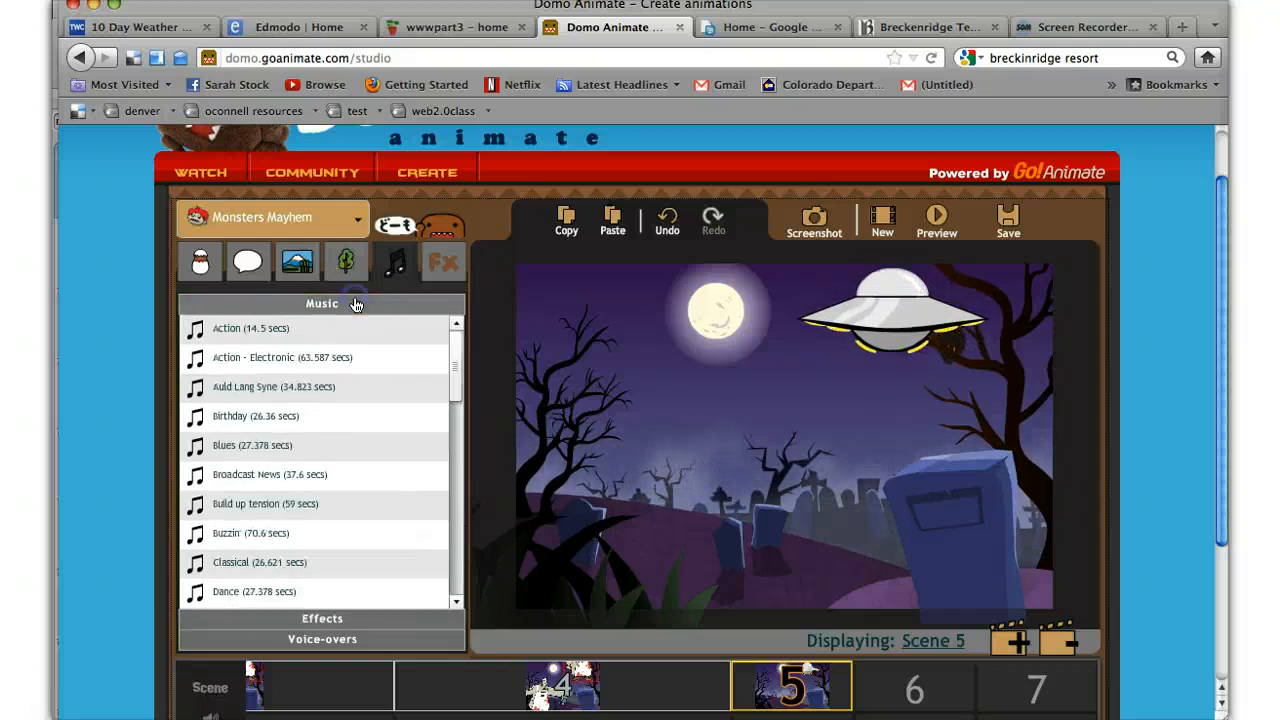
pyautogui.click(447, 275)
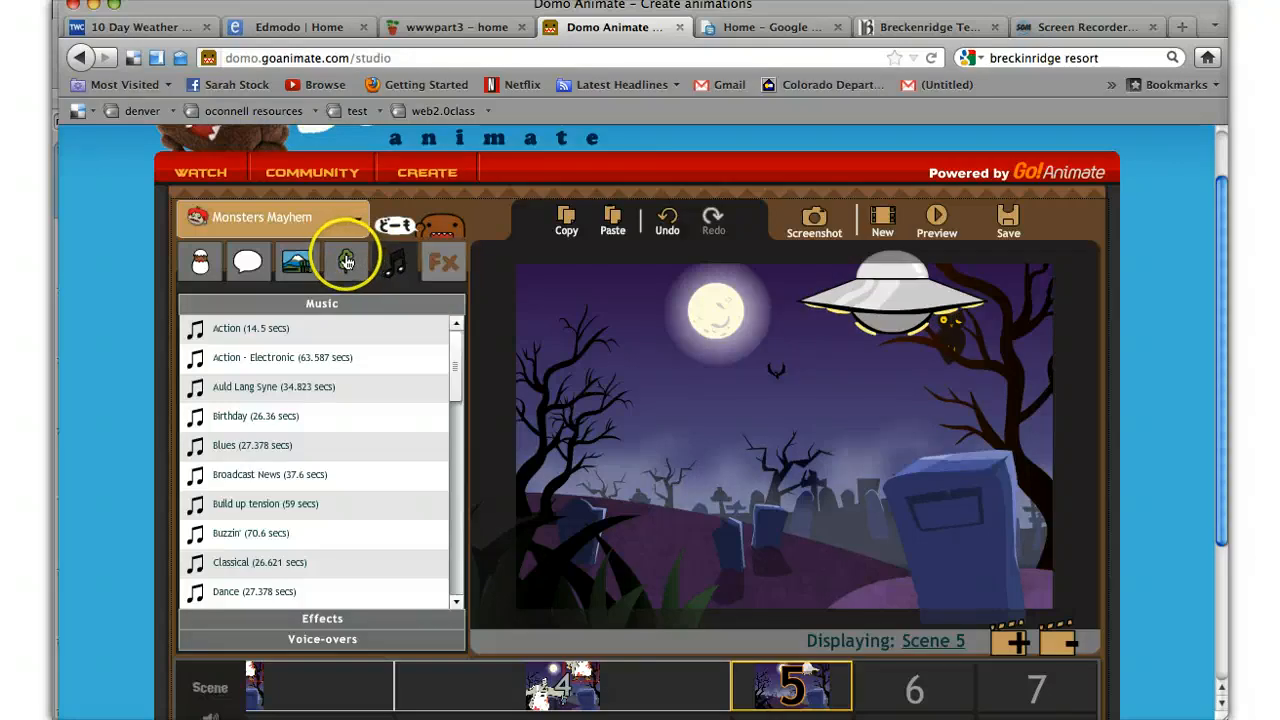
pyautogui.click(444, 268)
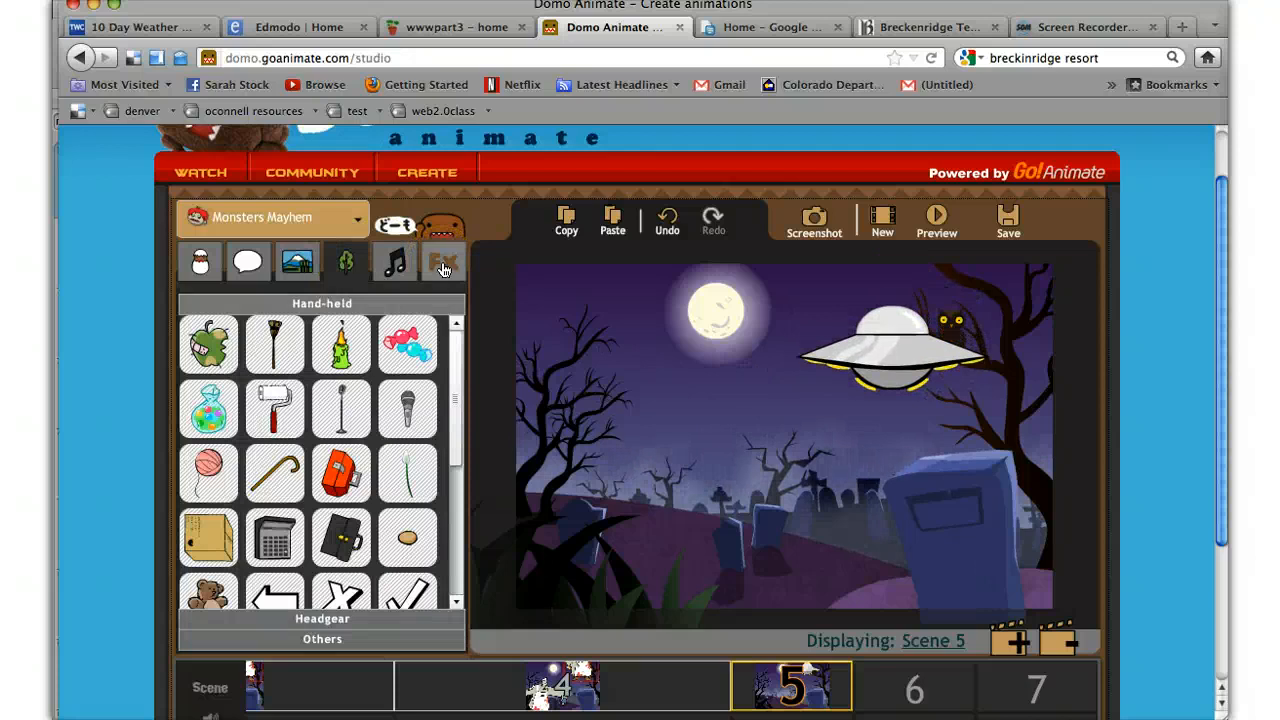
# Step: Add fade-in, screen shake, circle iris, red curtain and shooting-stars effects to Scene 5
pyautogui.click(444, 266)
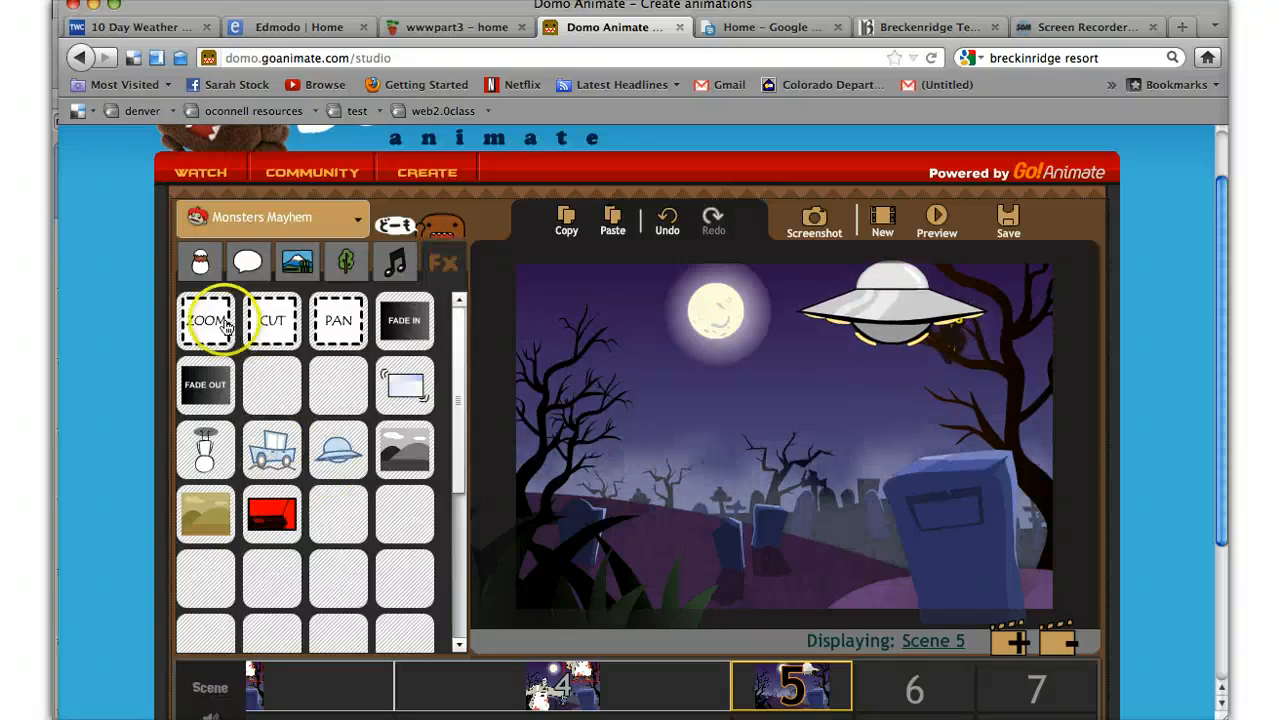
pyautogui.click(410, 323)
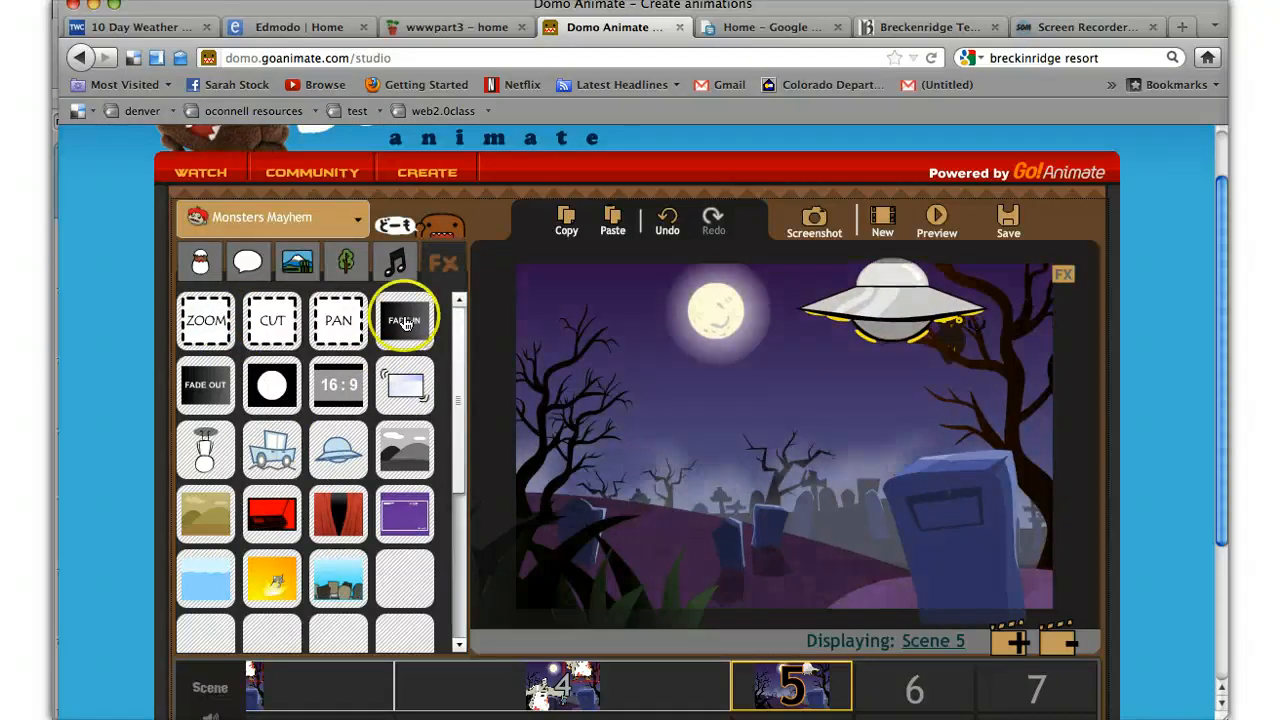
pyautogui.click(420, 390)
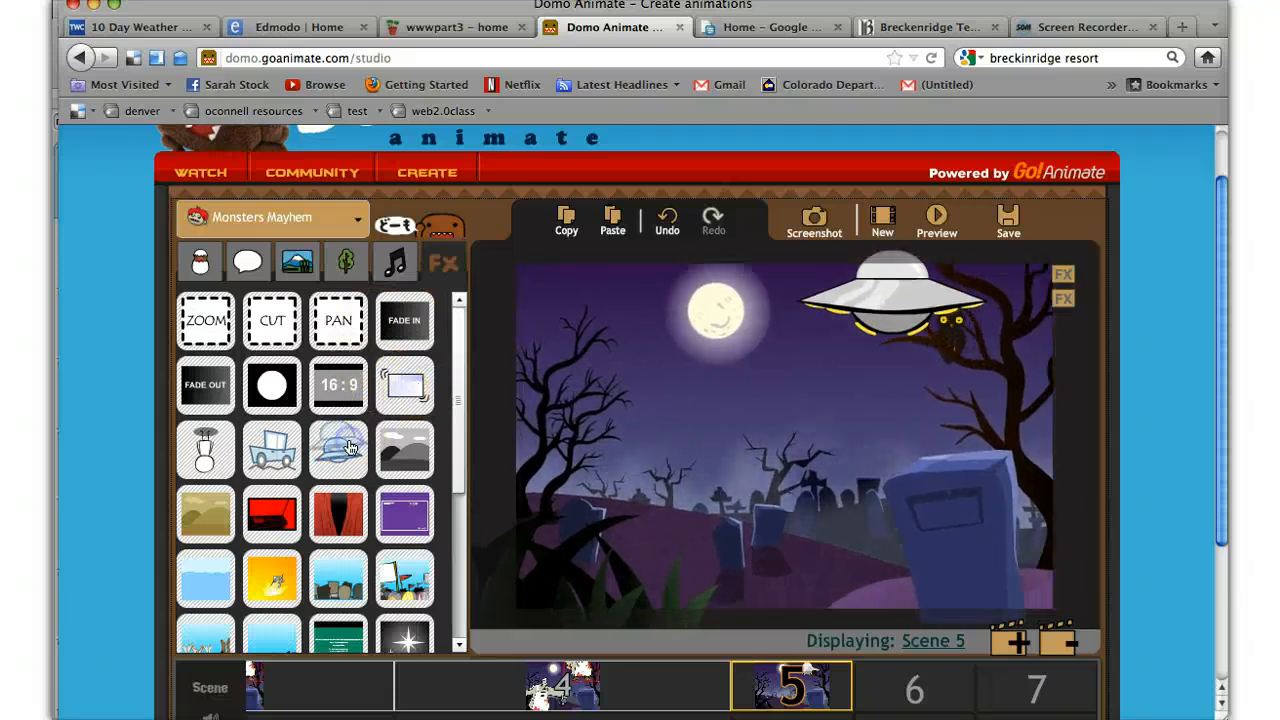
pyautogui.click(271, 387)
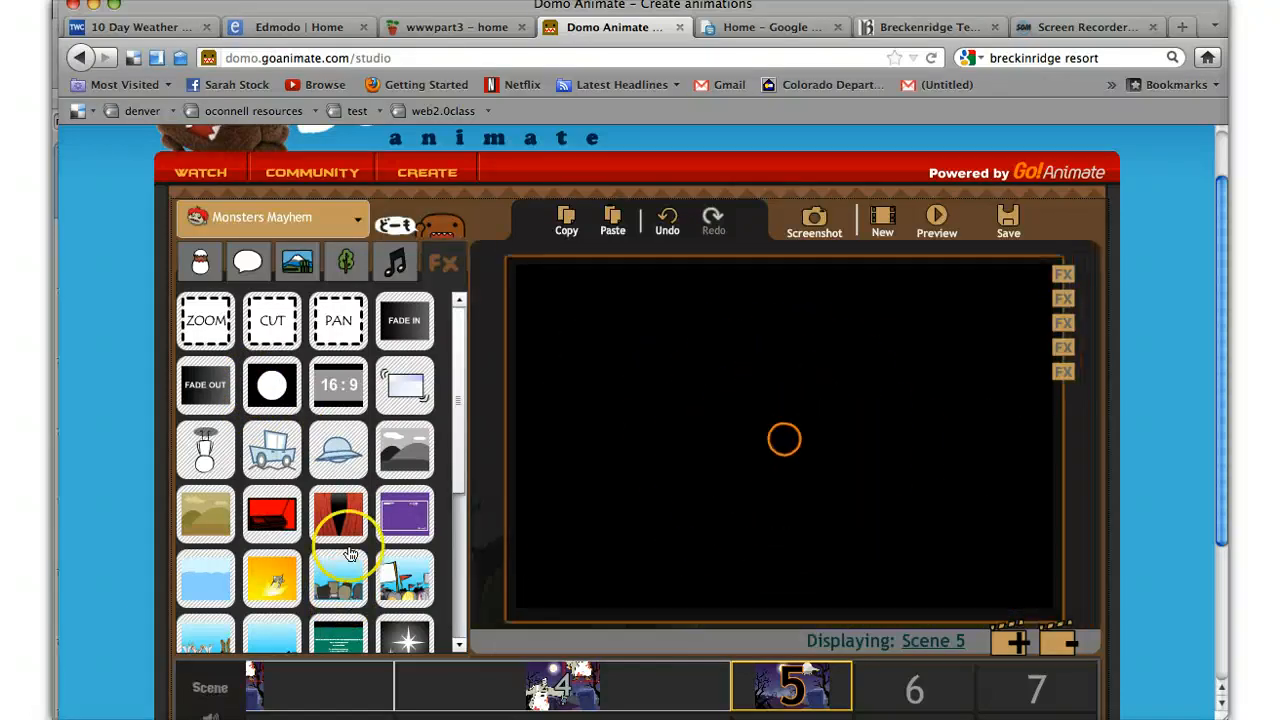
pyautogui.click(343, 524)
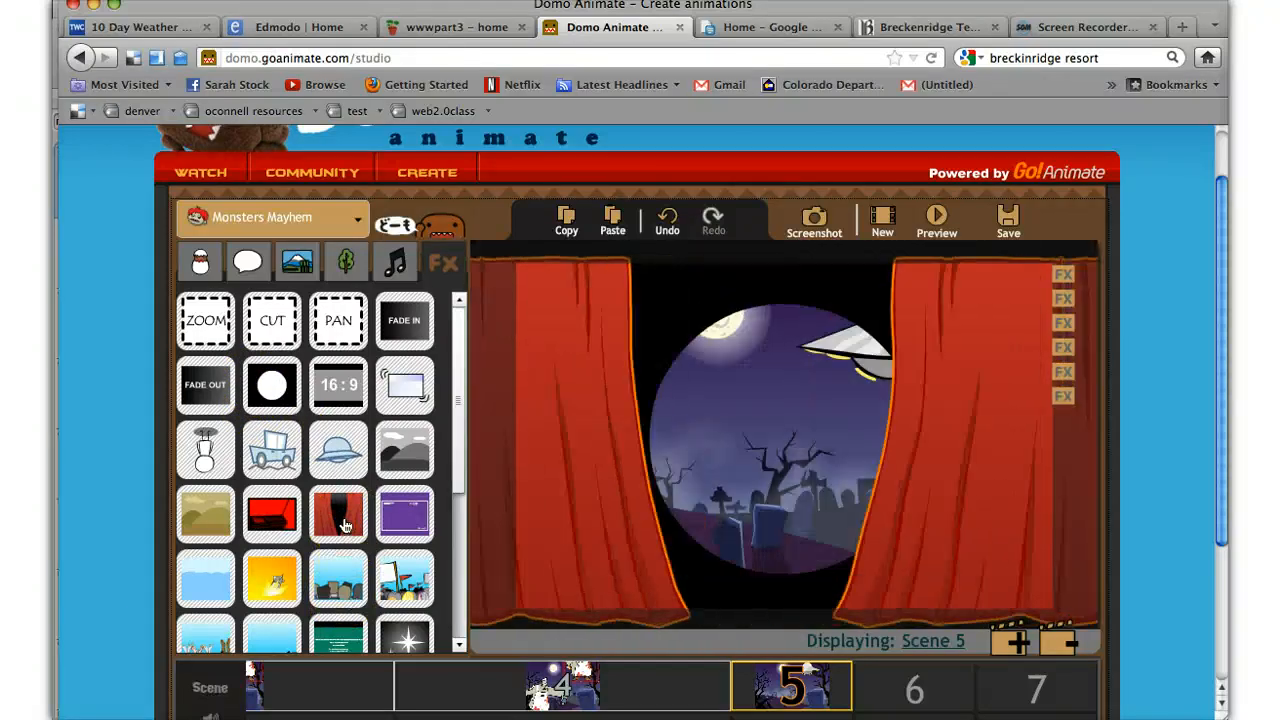
pyautogui.click(459, 645)
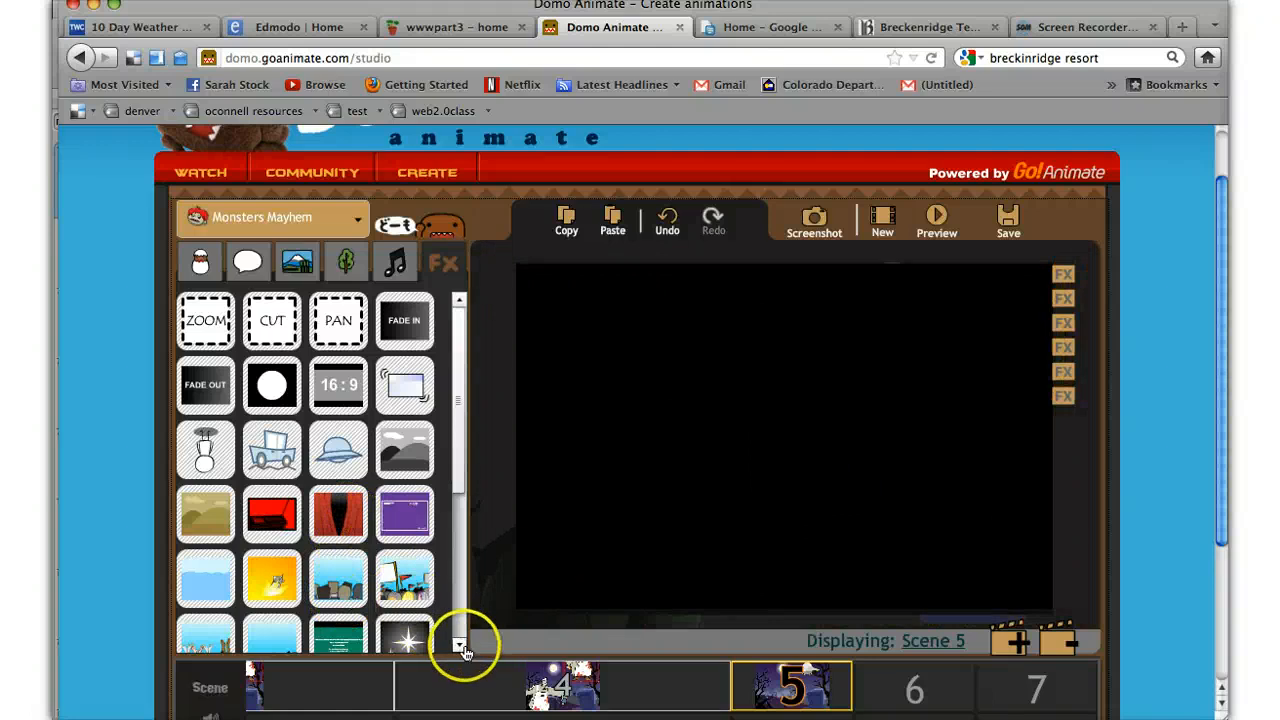
pyautogui.click(461, 646)
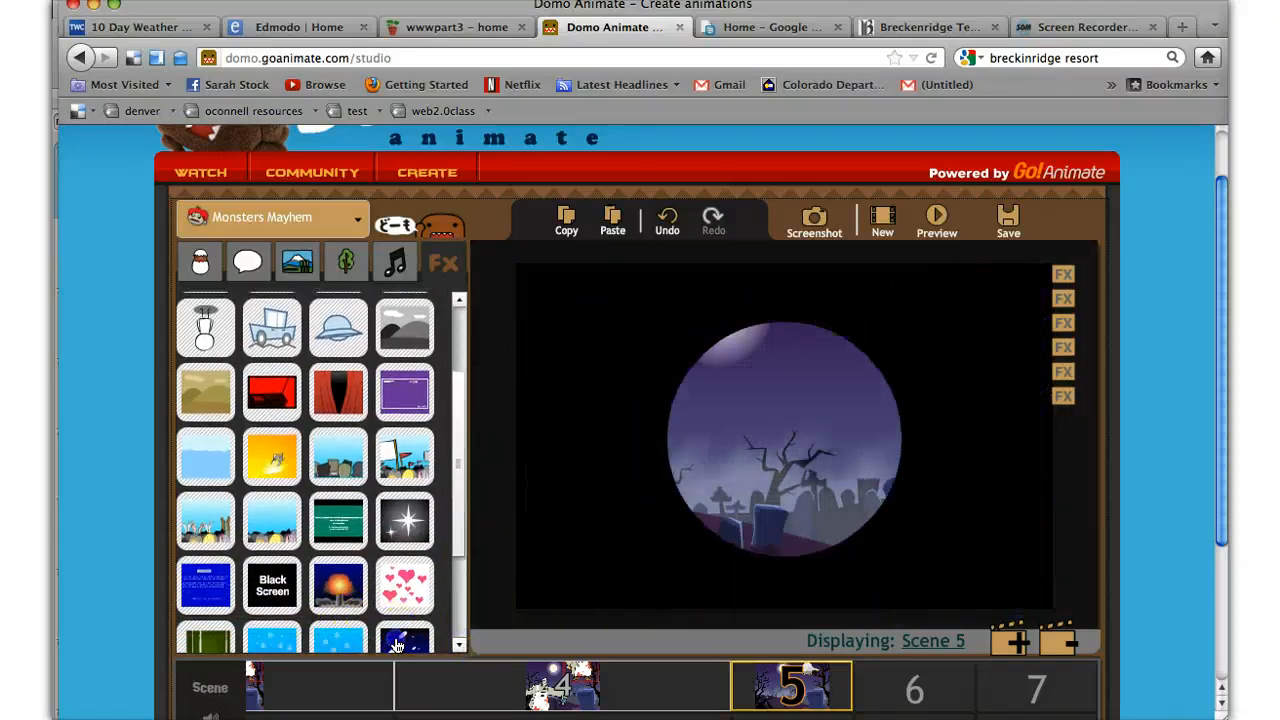
pyautogui.click(400, 643)
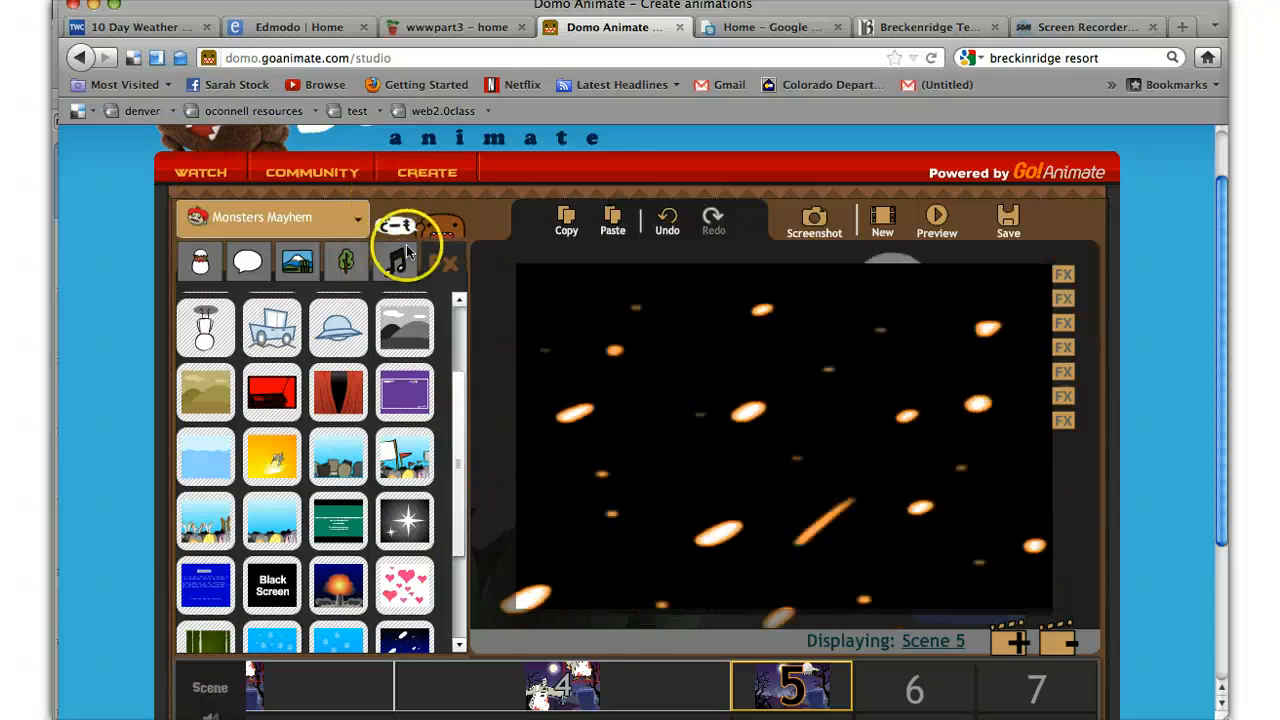
# Step: Save 'Practice' as a published, private movie, confirming it without background music
pyautogui.click(1007, 224)
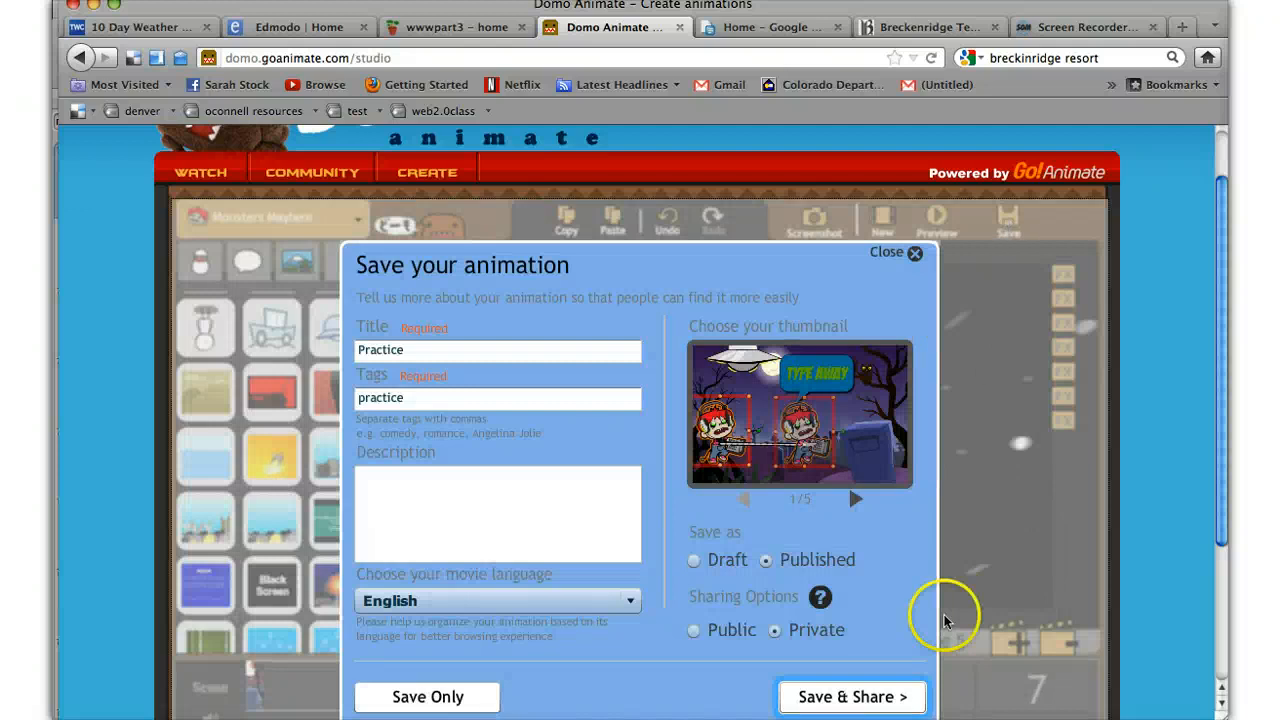
pyautogui.click(870, 701)
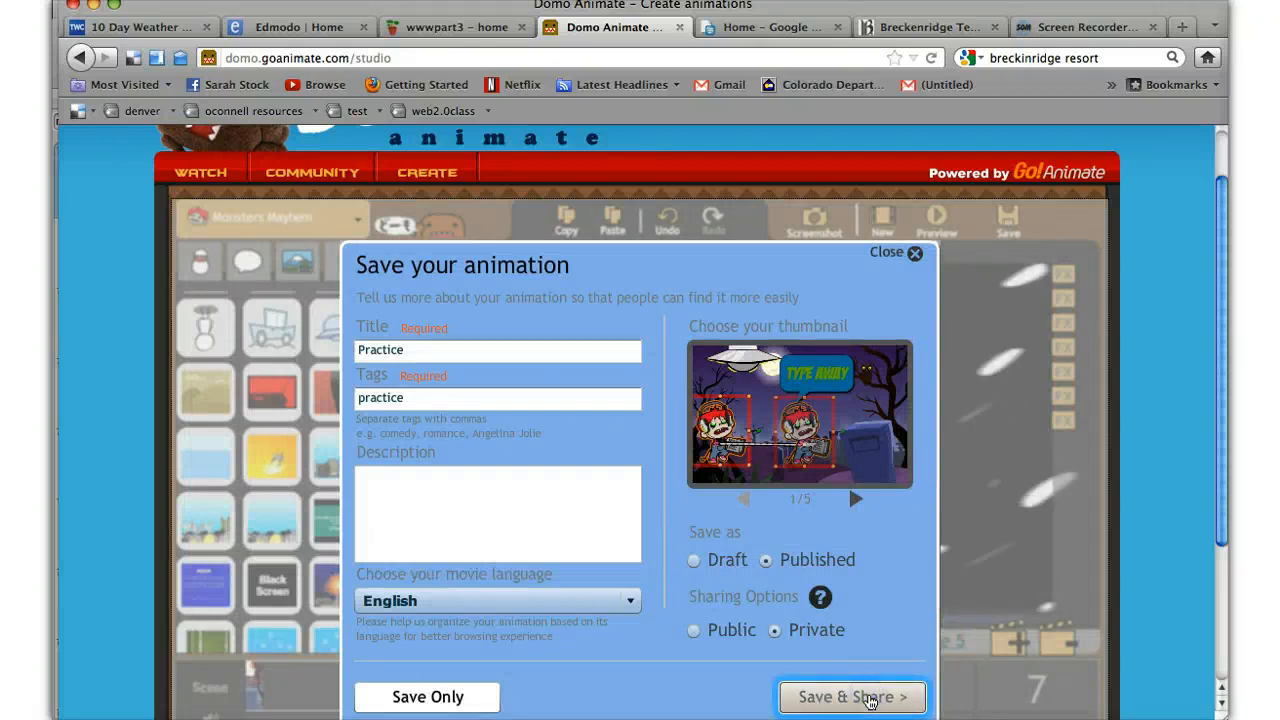
pyautogui.click(869, 691)
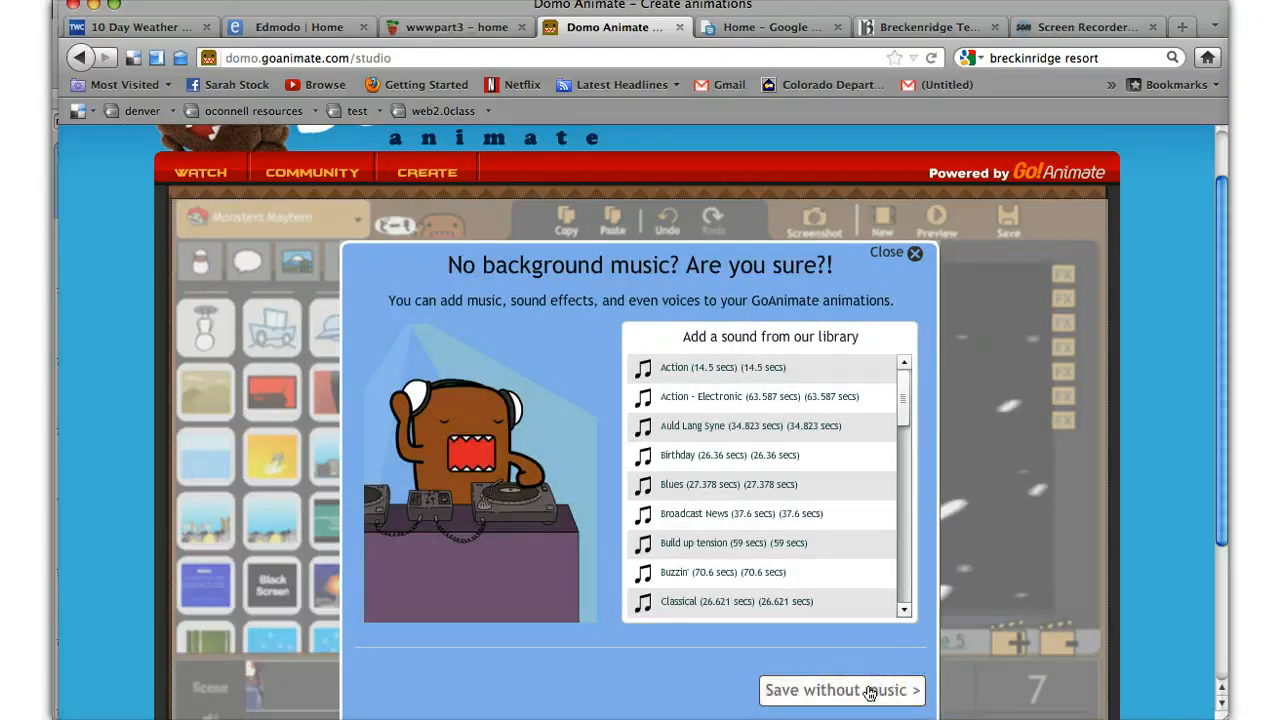
pyautogui.click(869, 690)
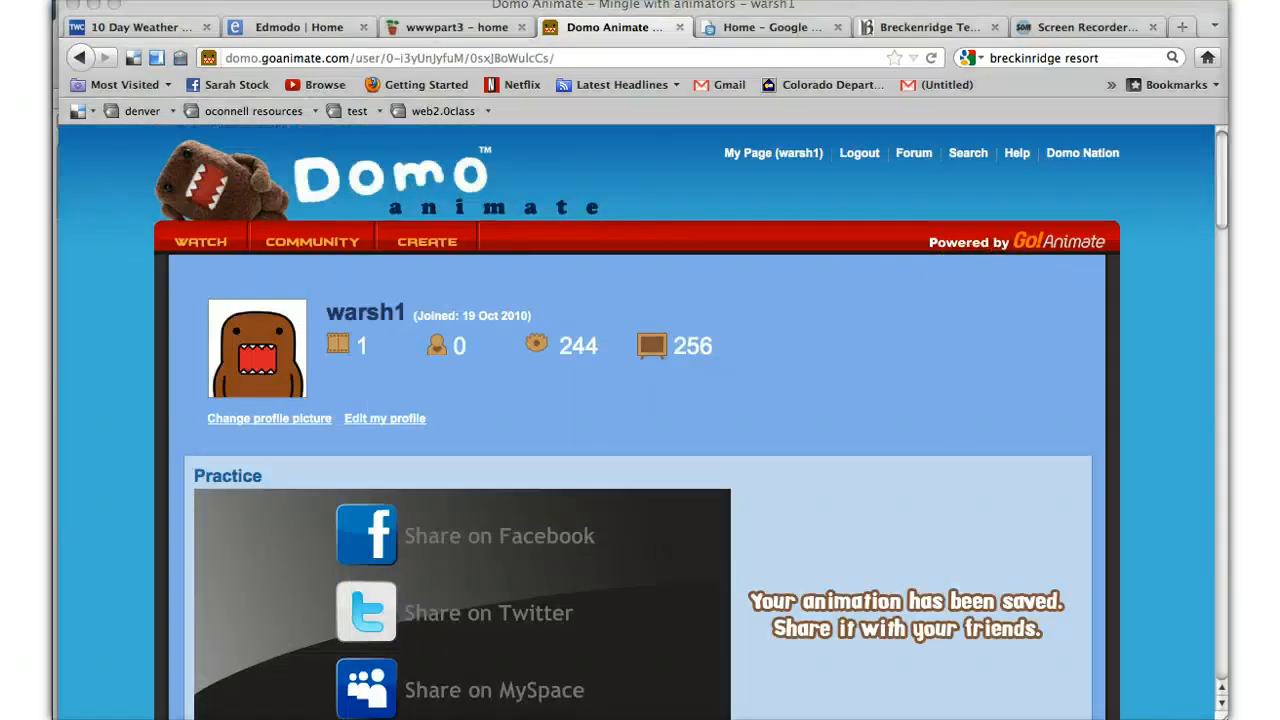
# Step: On My Page, scroll the Animations list to confirm 'Practice' is first and marked Private
pyautogui.click(770, 153)
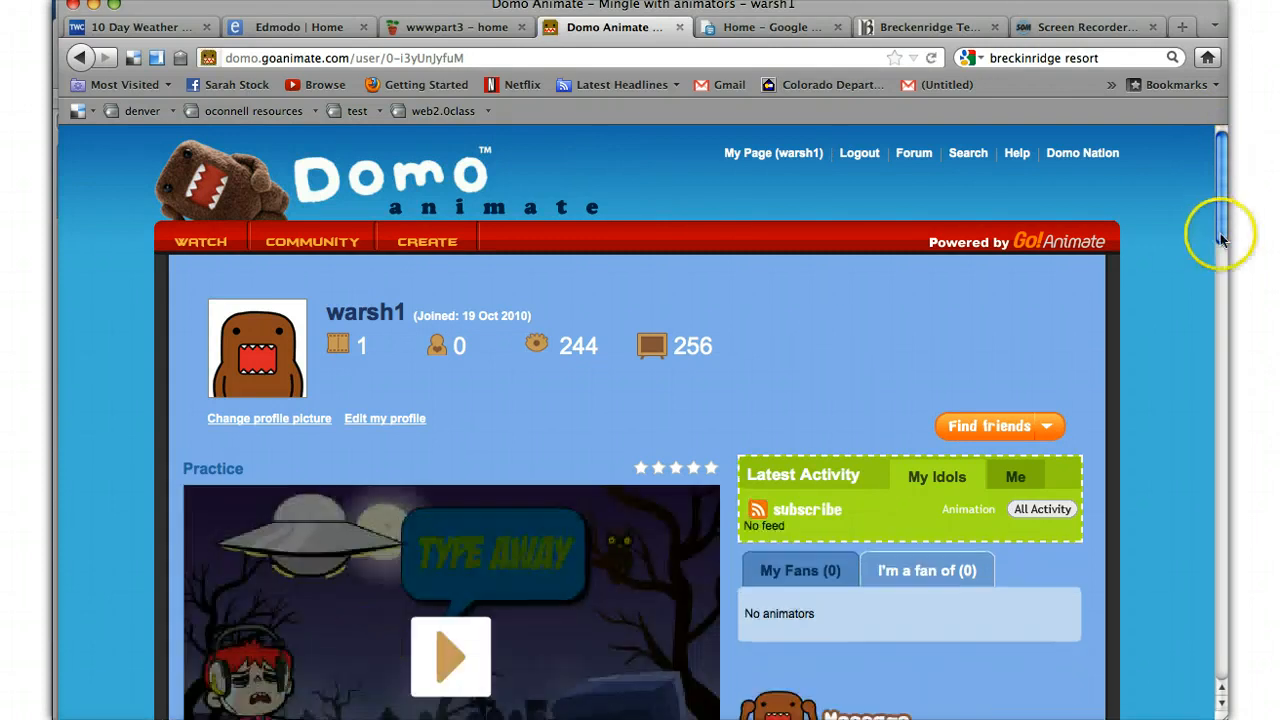
pyautogui.moveTo(1224, 191); pyautogui.dragTo(1226, 309)
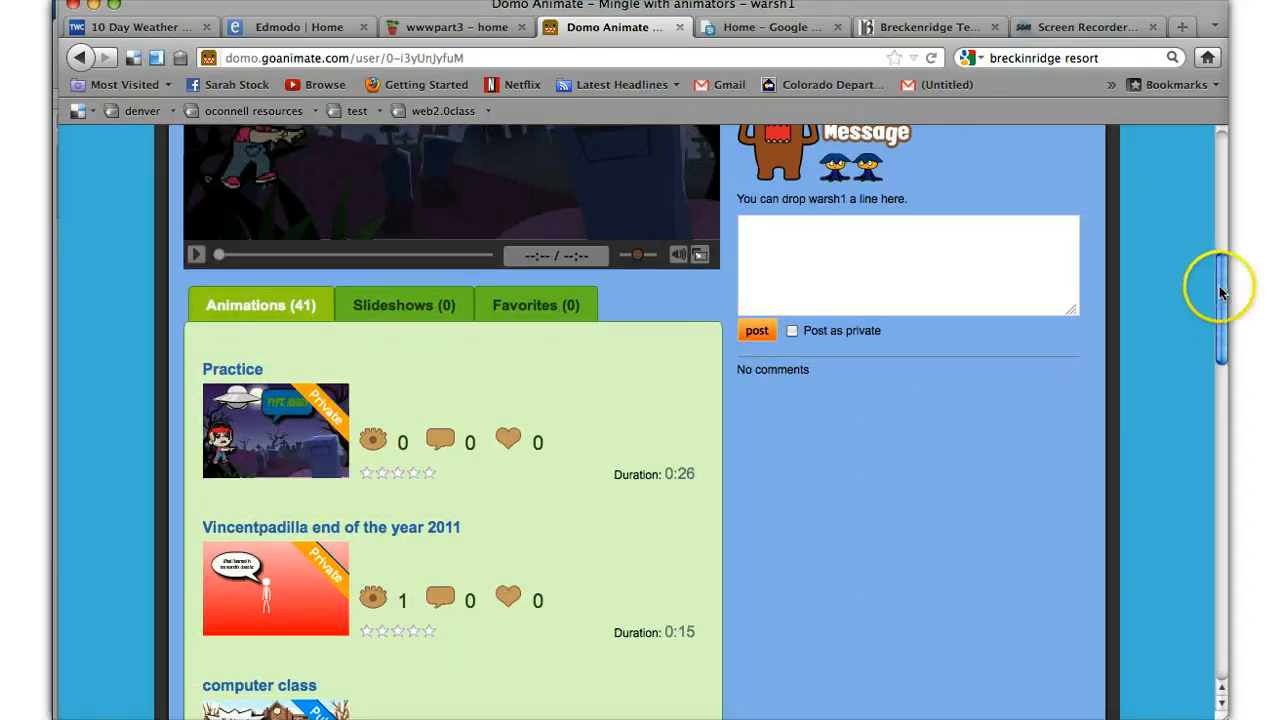
pyautogui.moveTo(1223, 286); pyautogui.dragTo(1227, 623)
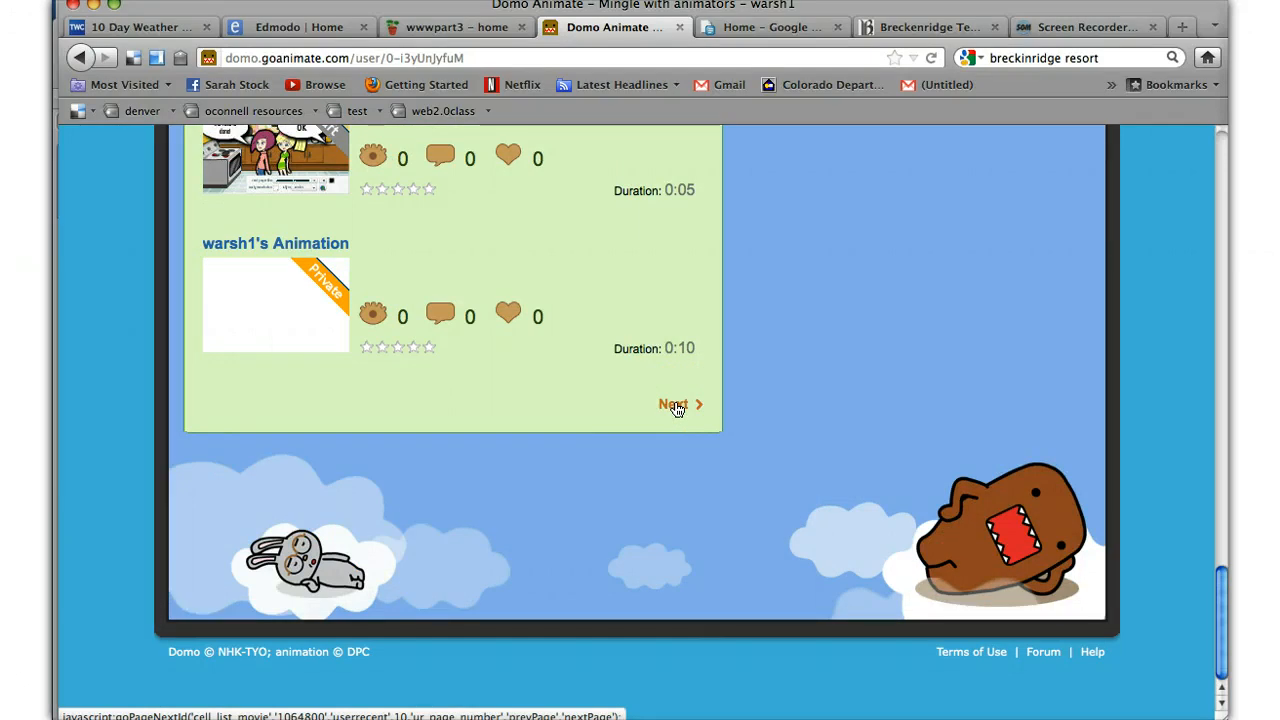
pyautogui.moveTo(1225, 600); pyautogui.dragTo(1177, 266)
pyautogui.moveTo(520, 429)
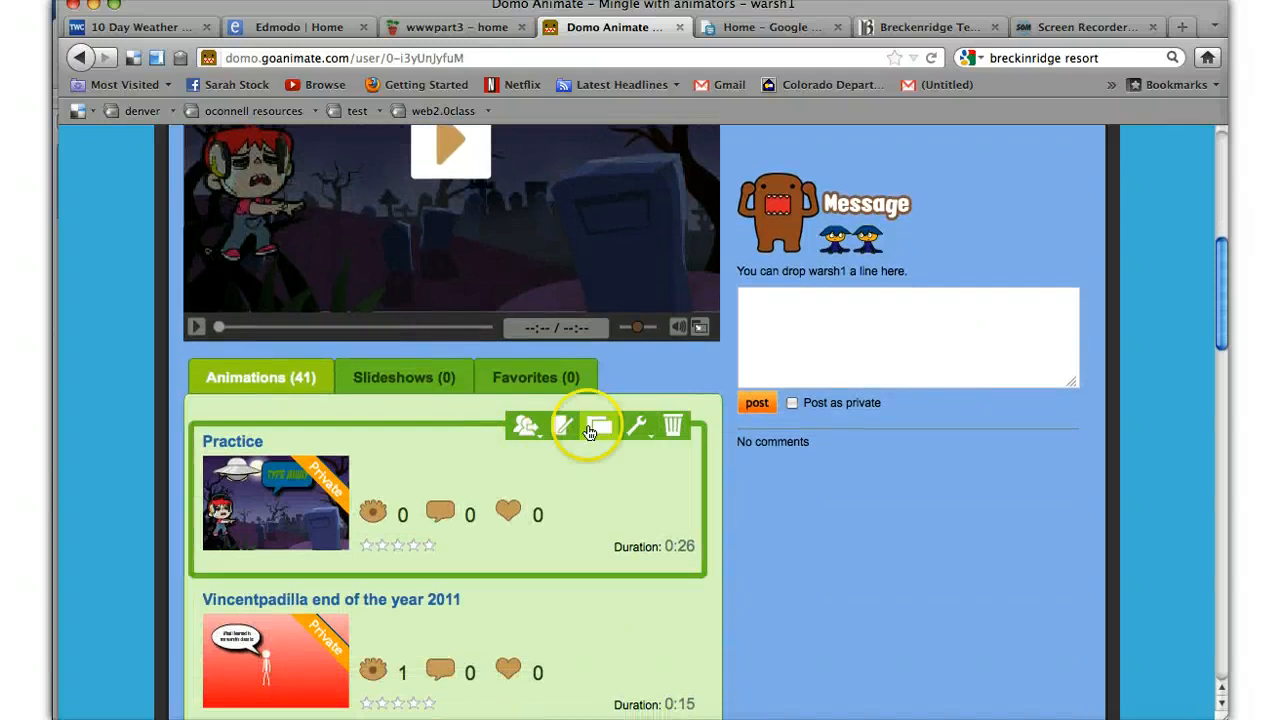
# Step: Open the Practice entry's share options and go to its e-mail sharing watch page
pyautogui.click(648, 428)
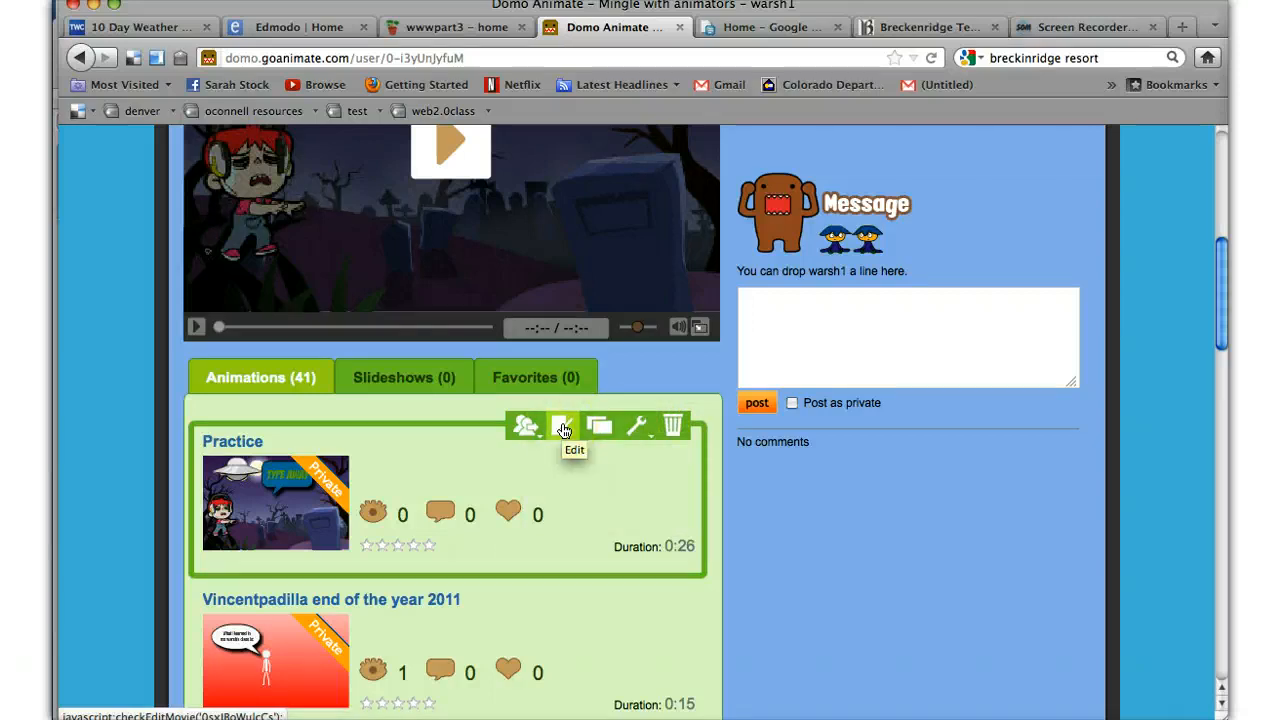
pyautogui.click(531, 429)
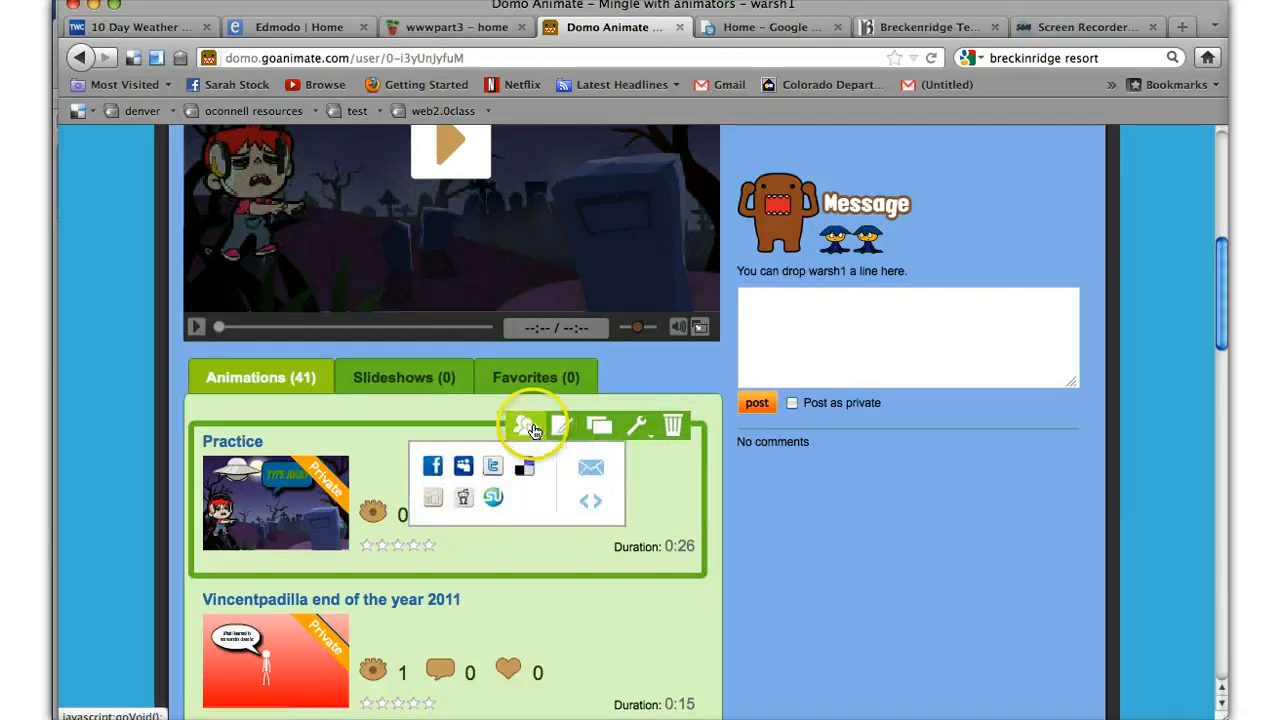
pyautogui.click(485, 432)
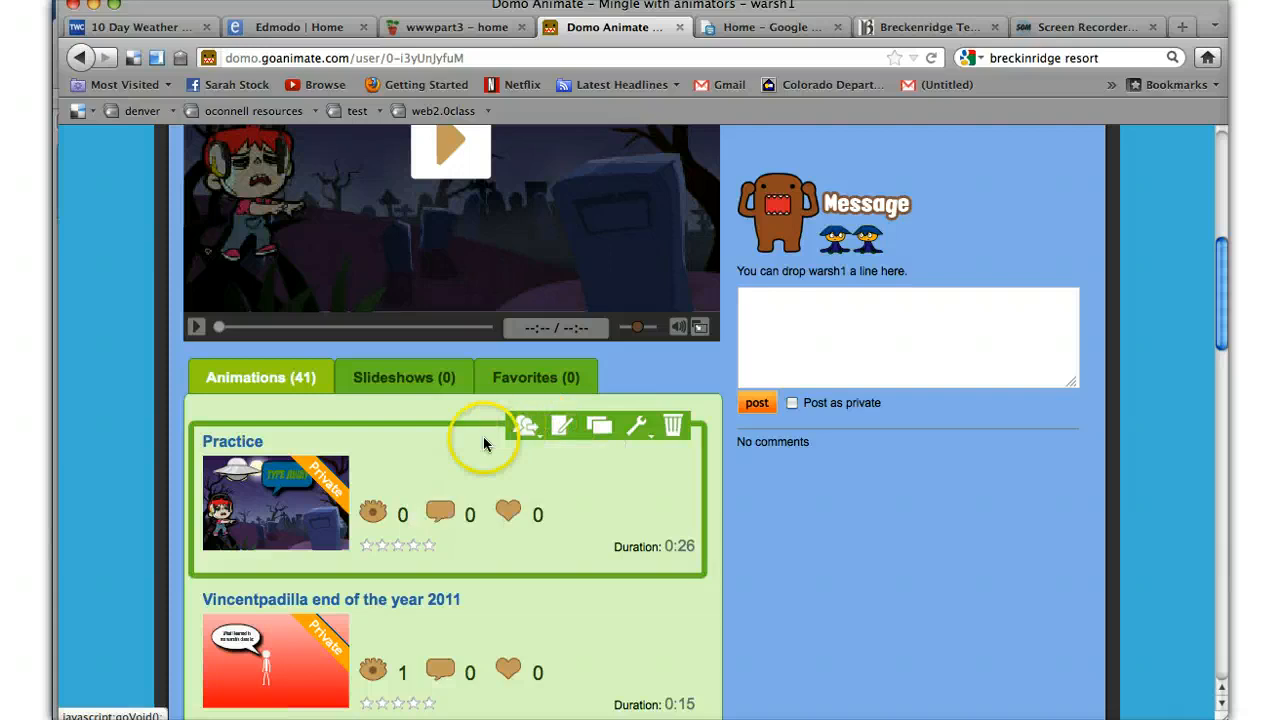
pyautogui.click(524, 427)
pyautogui.click(461, 455)
pyautogui.click(524, 427)
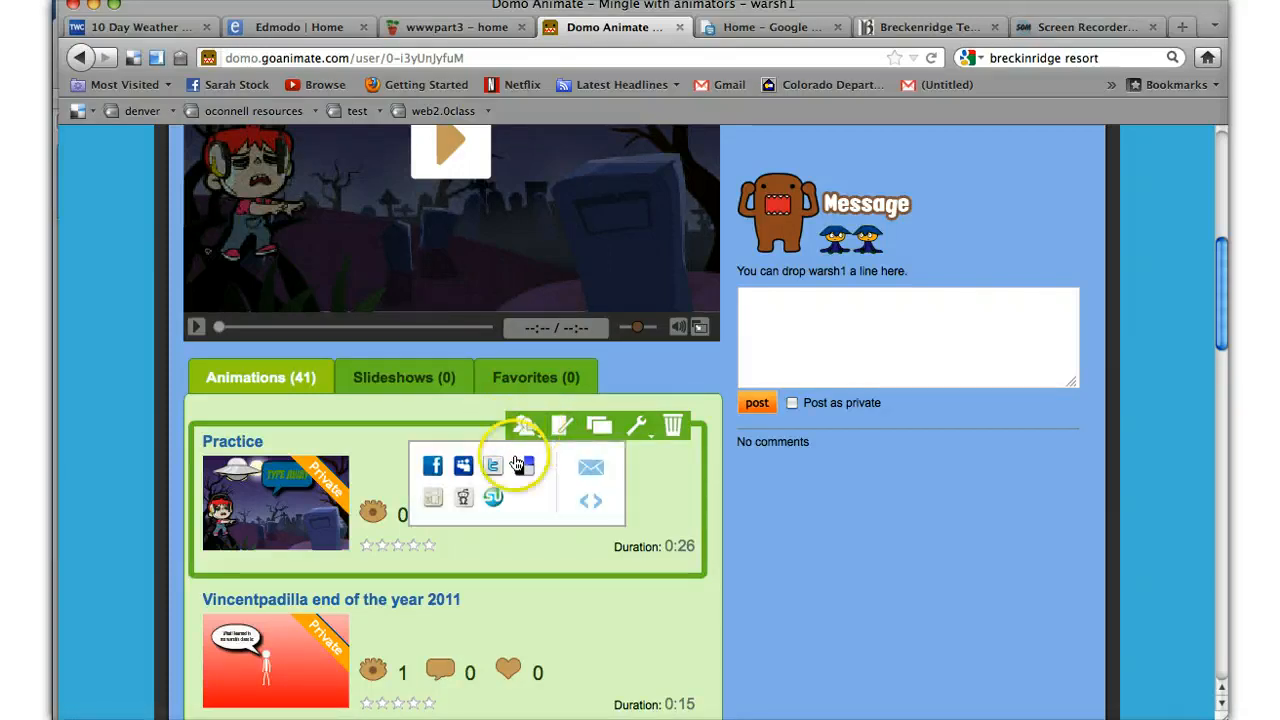
pyautogui.click(591, 474)
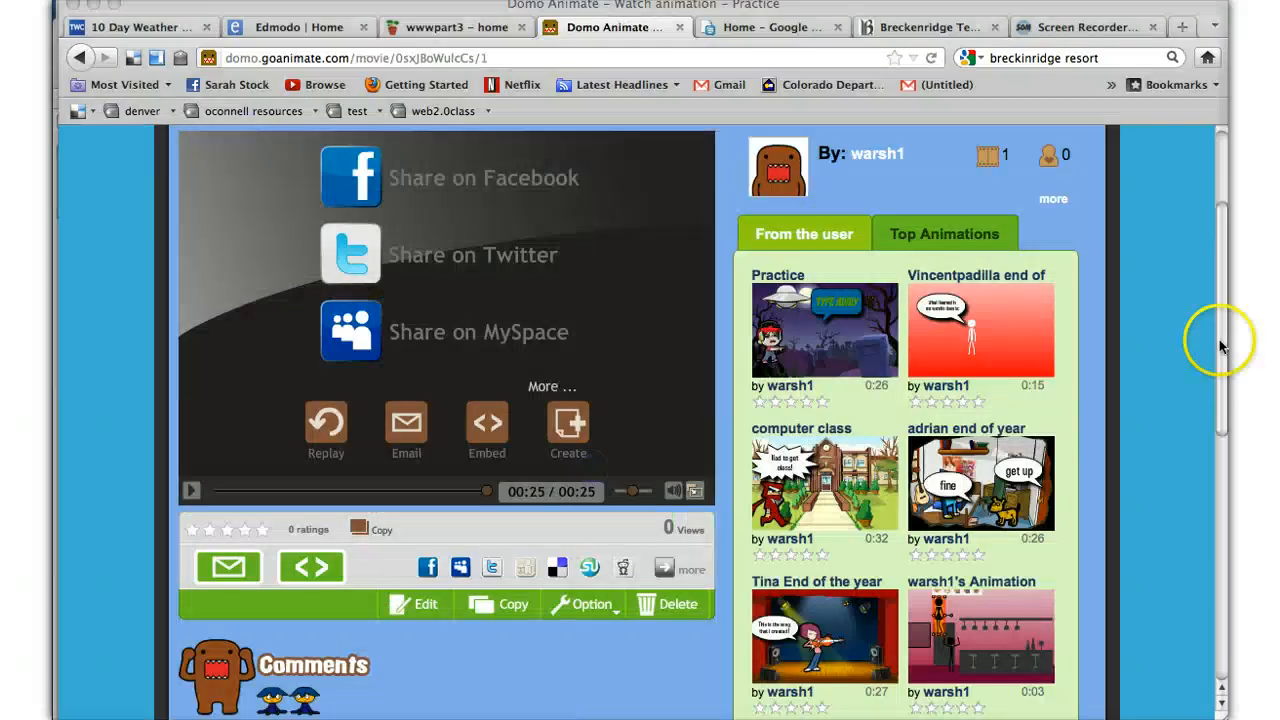
pyautogui.scroll(4, 1220, 345)
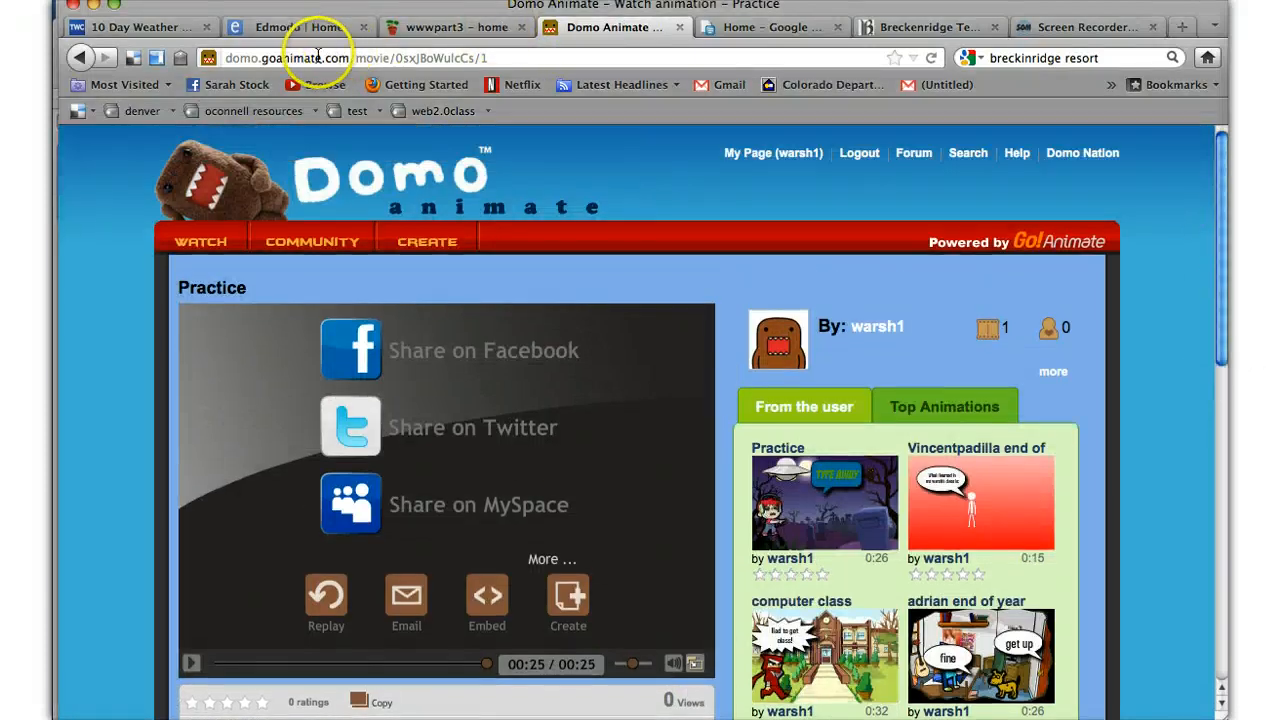